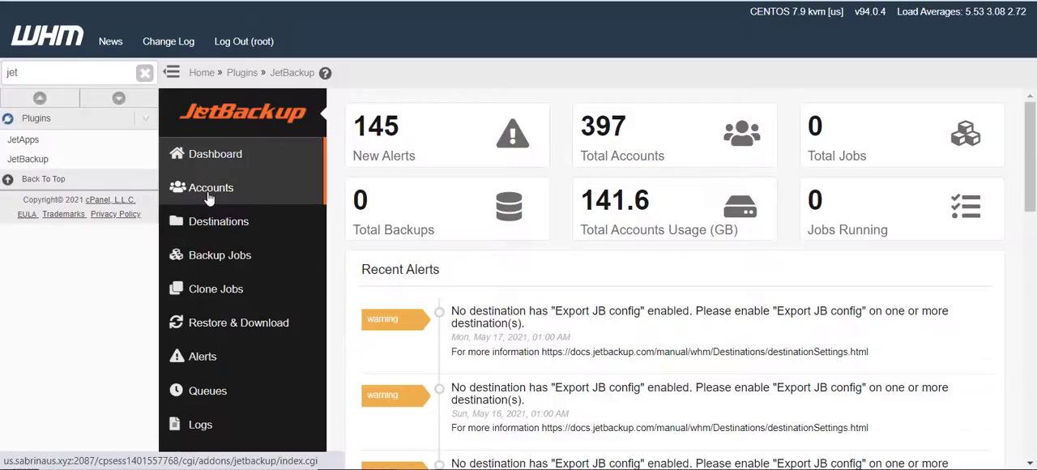
# Start creating a new JetBackup destination with Local as the destination type
pyautogui.click(199, 232)
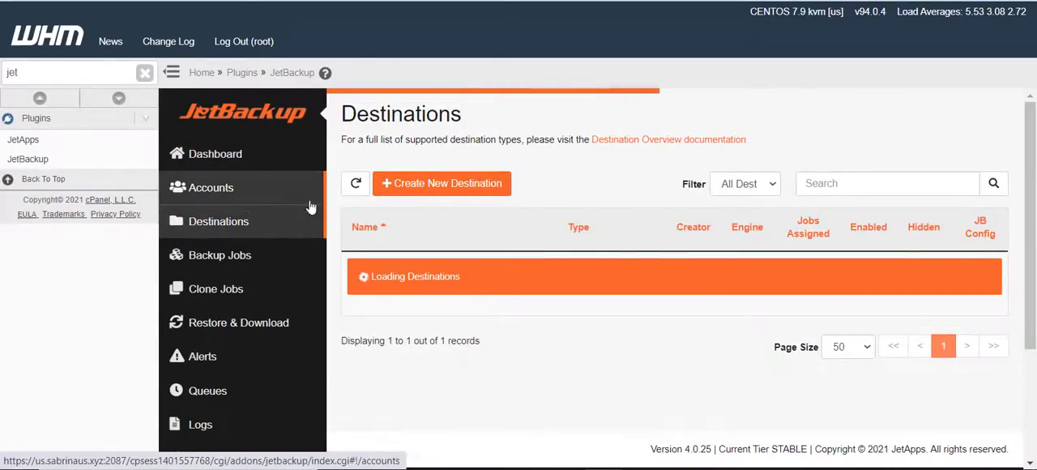
pyautogui.click(405, 193)
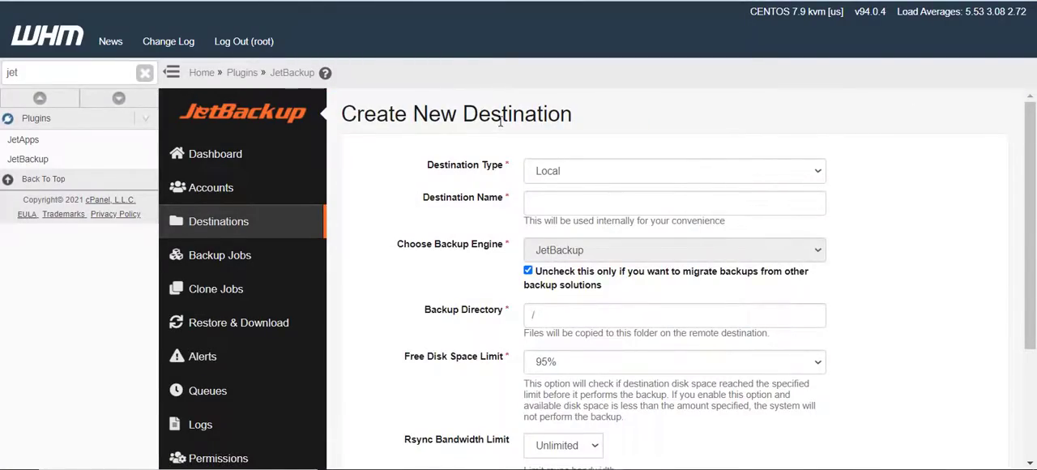
pyautogui.click(561, 171)
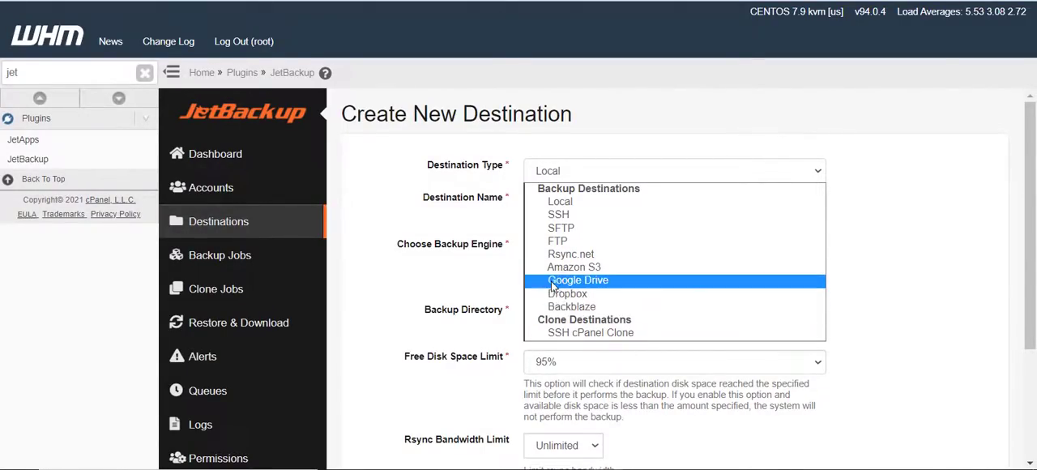
pyautogui.click(554, 202)
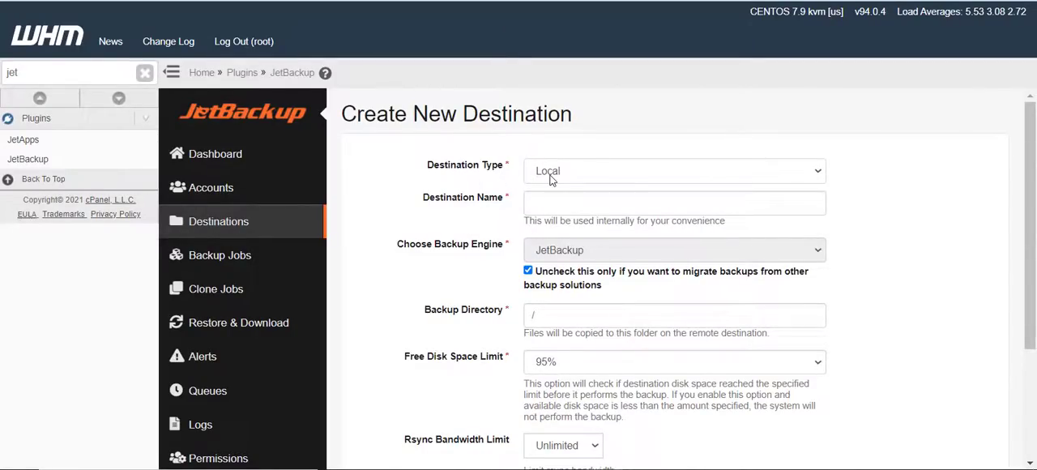
# Name the new destination Local and set its backup directory to /JetBackup
pyautogui.click(561, 207)
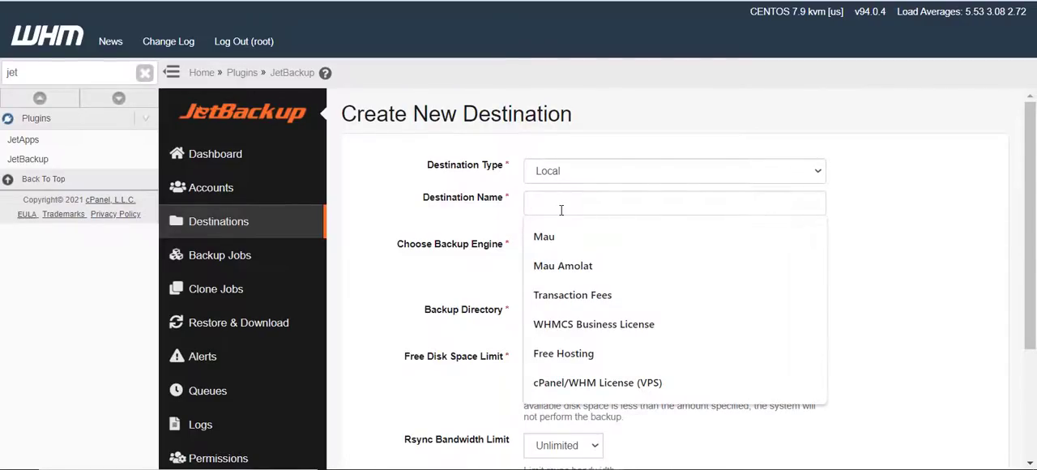
pyautogui.write('Local')
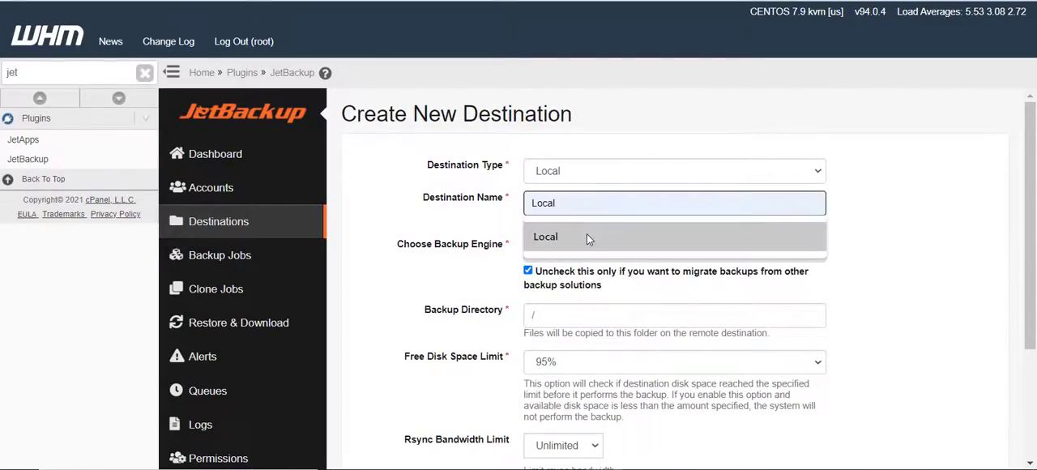
pyautogui.click(587, 234)
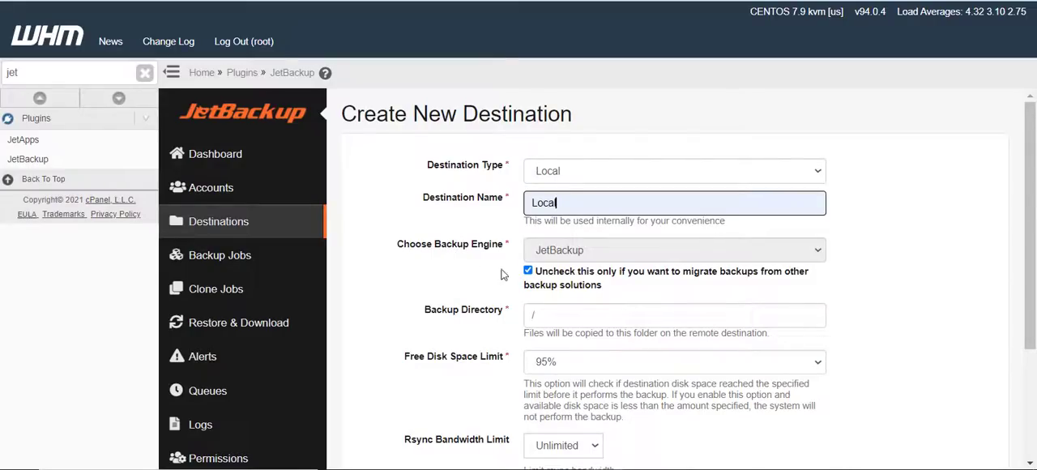
pyautogui.click(586, 318)
pyautogui.click(584, 377)
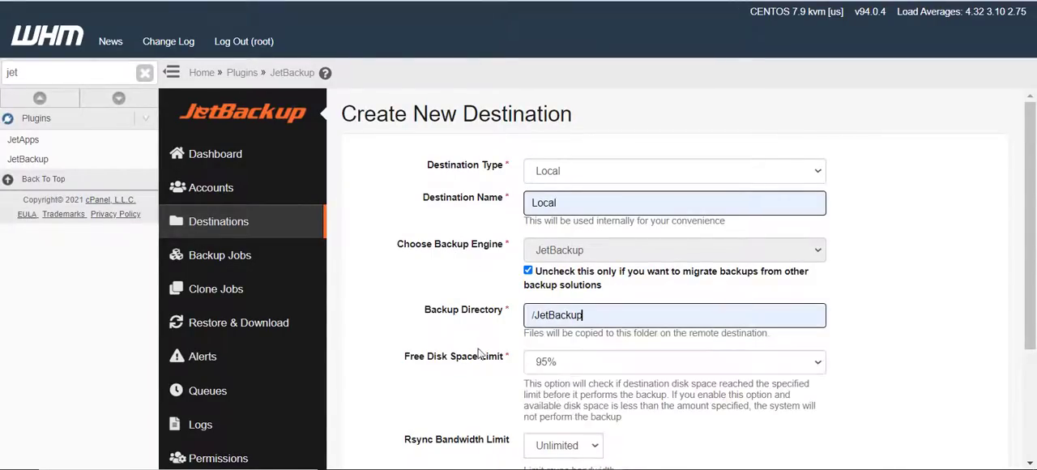
# Set the destination's Rsync bandwidth limit to 10 MB/s
pyautogui.scroll(-3, 470, 349)
pyautogui.click(559, 284)
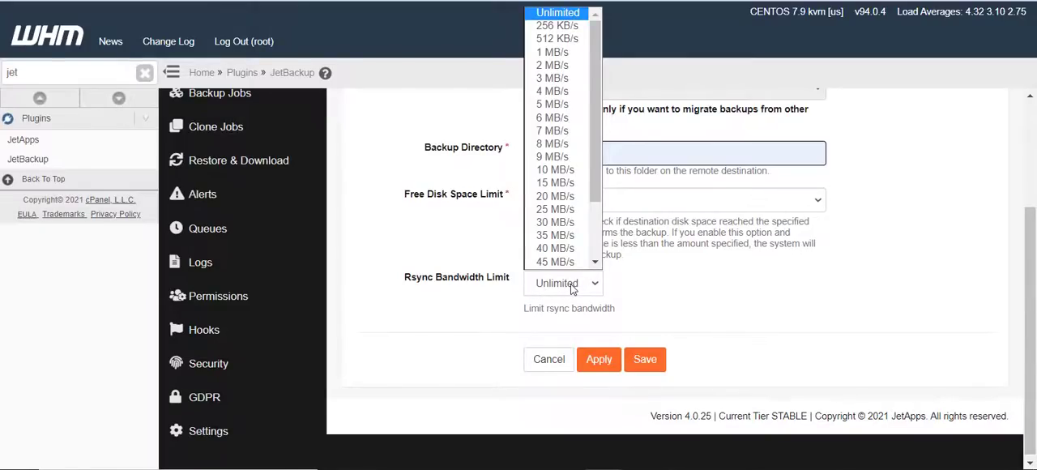
pyautogui.click(545, 170)
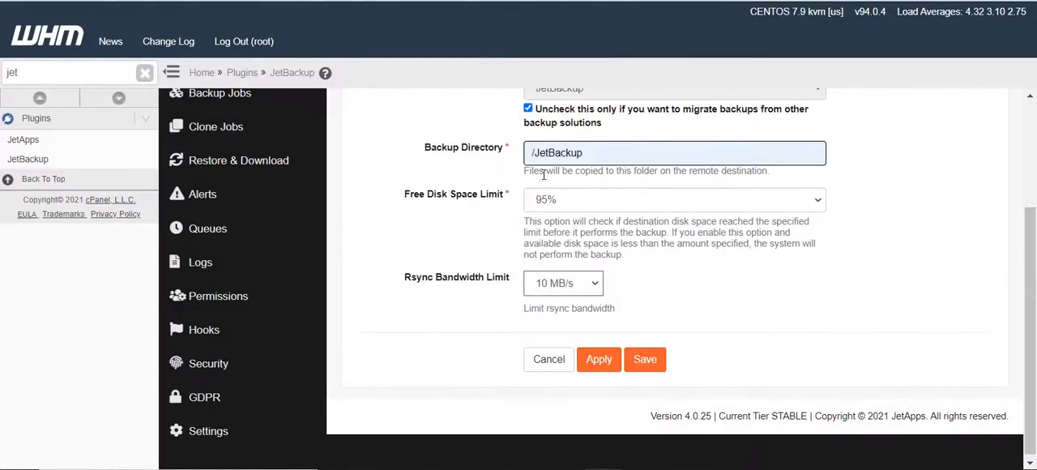
pyautogui.click(559, 284)
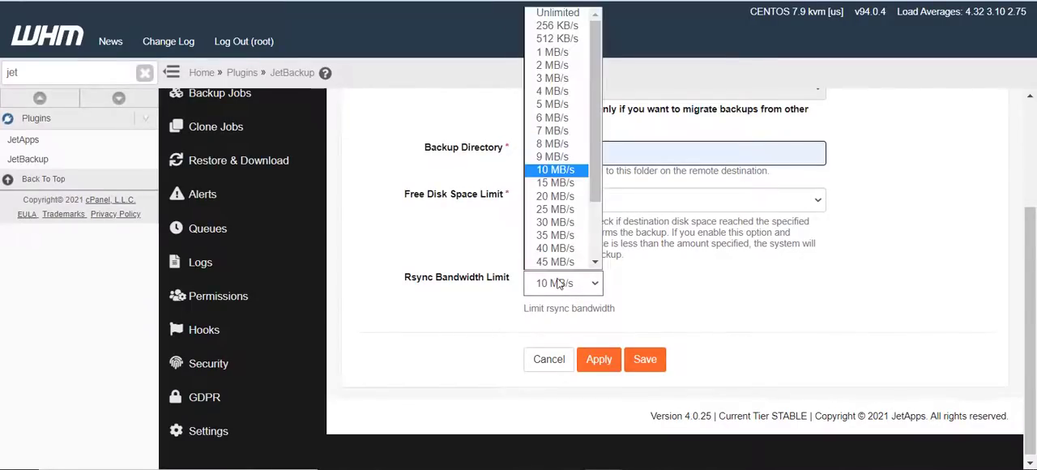
pyautogui.click(556, 94)
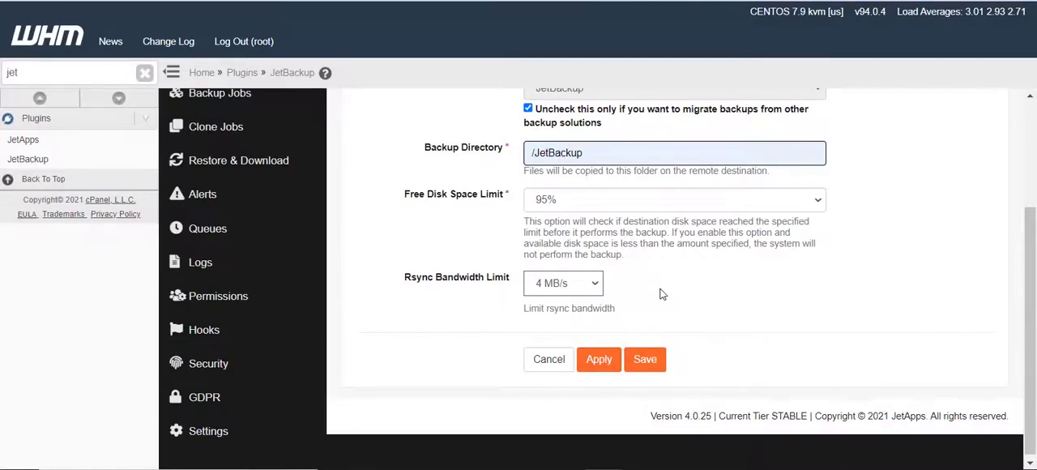
pyautogui.click(552, 290)
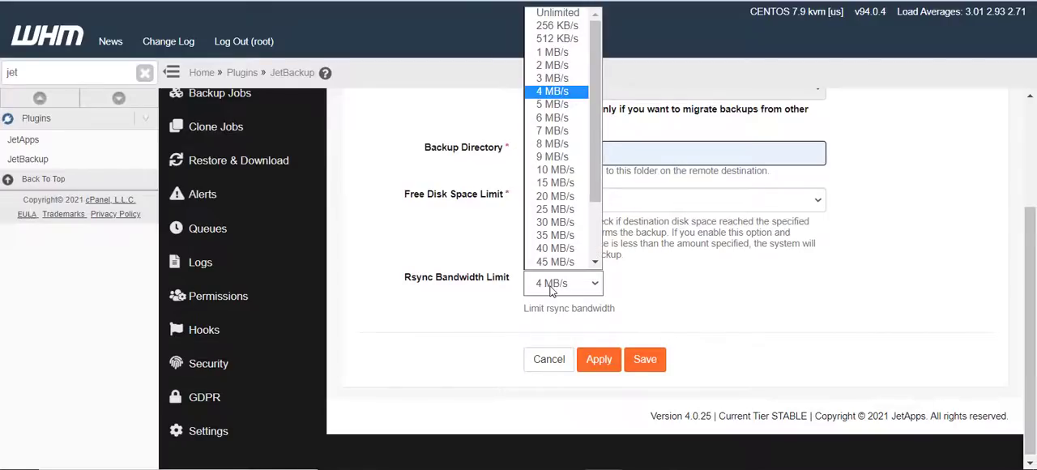
pyautogui.click(554, 171)
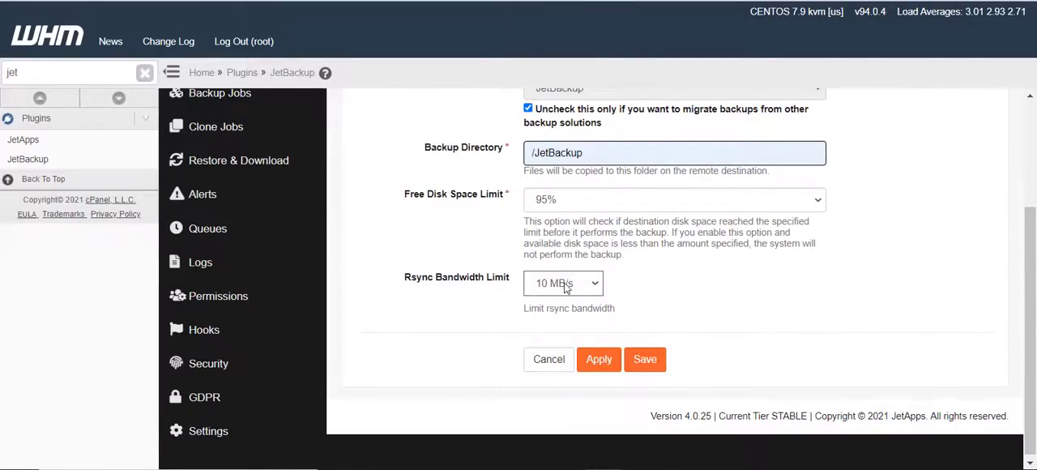
# Try to save the new destination, and discard its unsaved changes to return to the destinations list
pyautogui.click(645, 360)
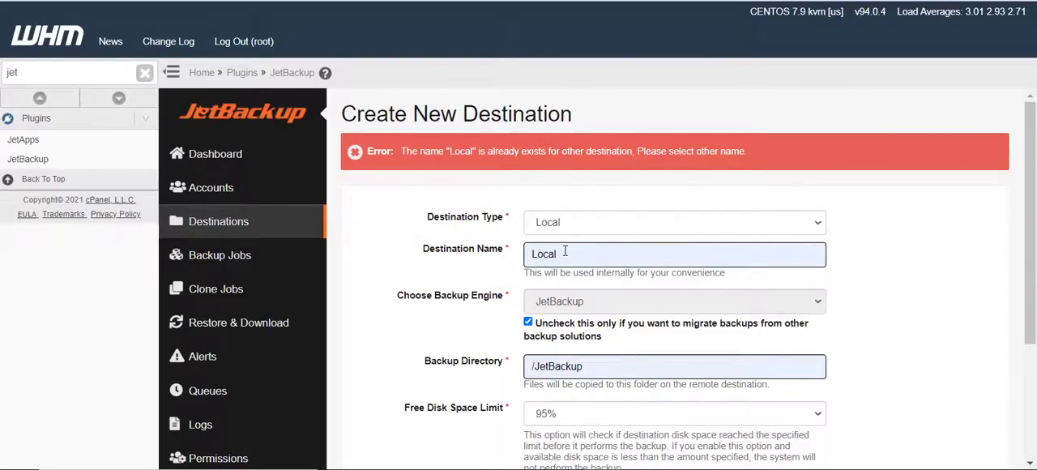
pyautogui.click(217, 235)
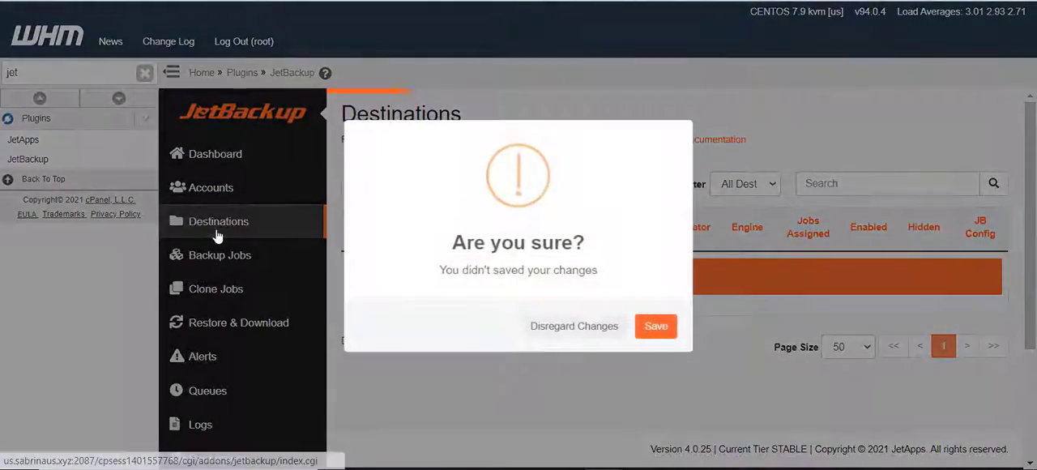
pyautogui.click(553, 337)
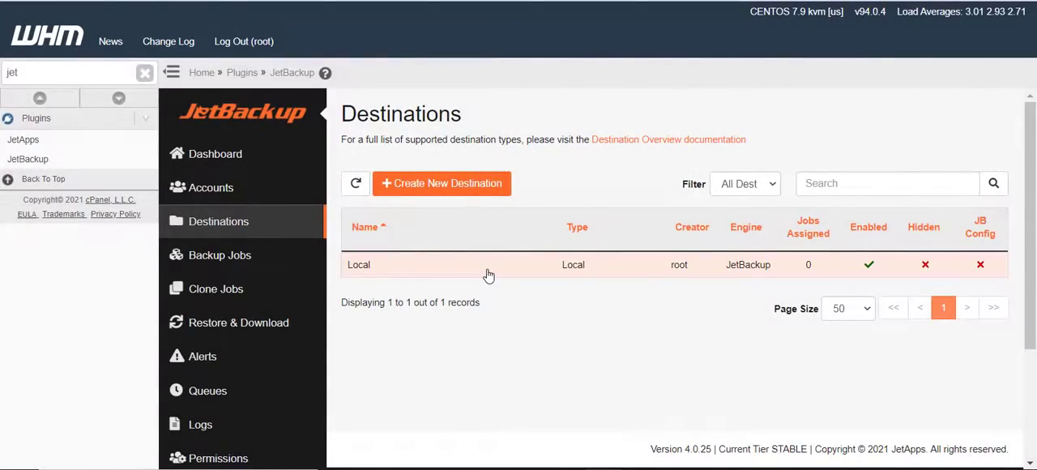
# Start creating a new backup job and name it Full-Daily
pyautogui.click(217, 257)
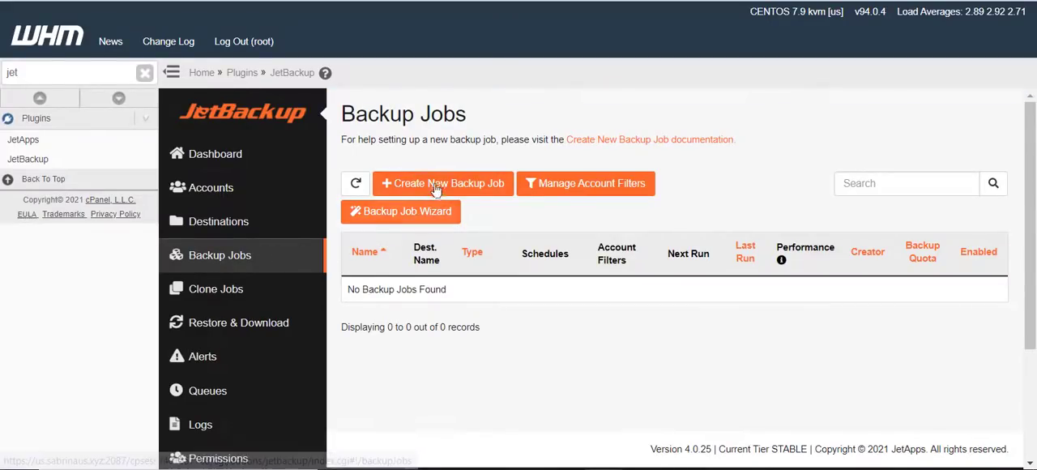
pyautogui.click(438, 184)
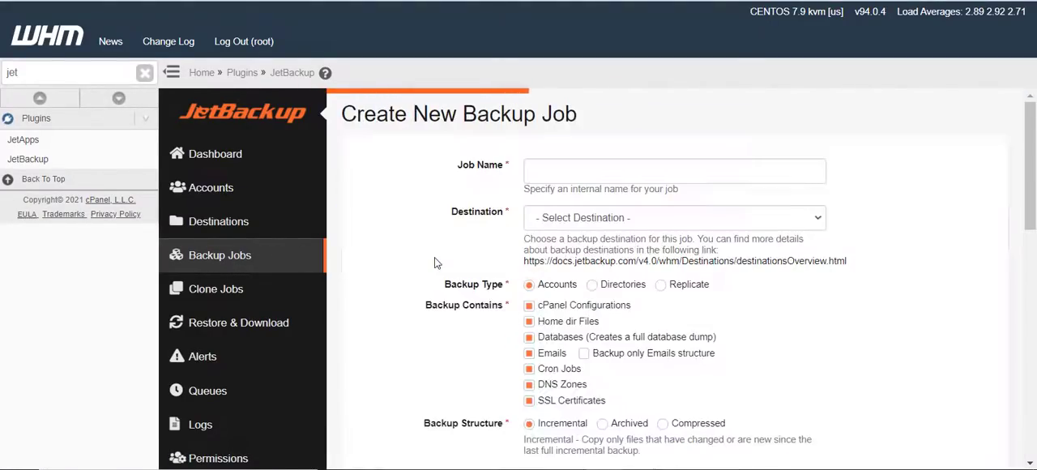
pyautogui.click(541, 170)
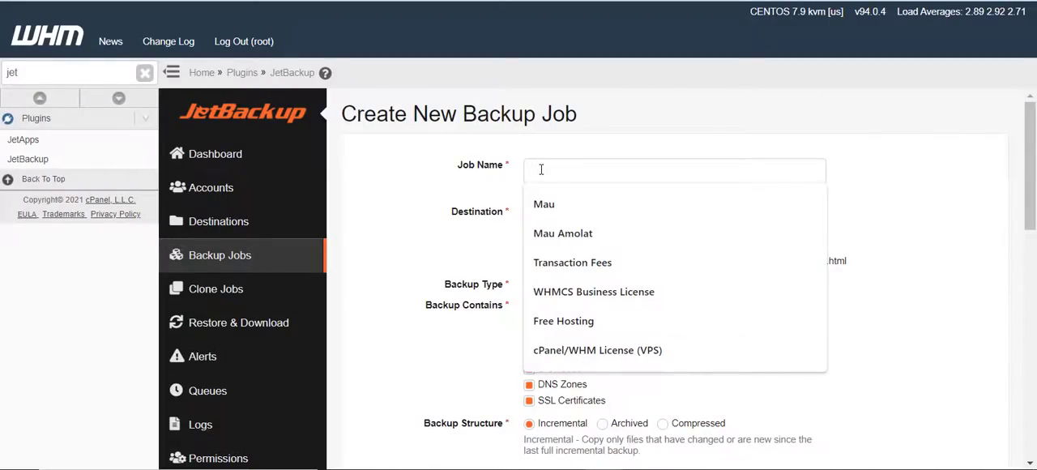
pyautogui.write('Ful')
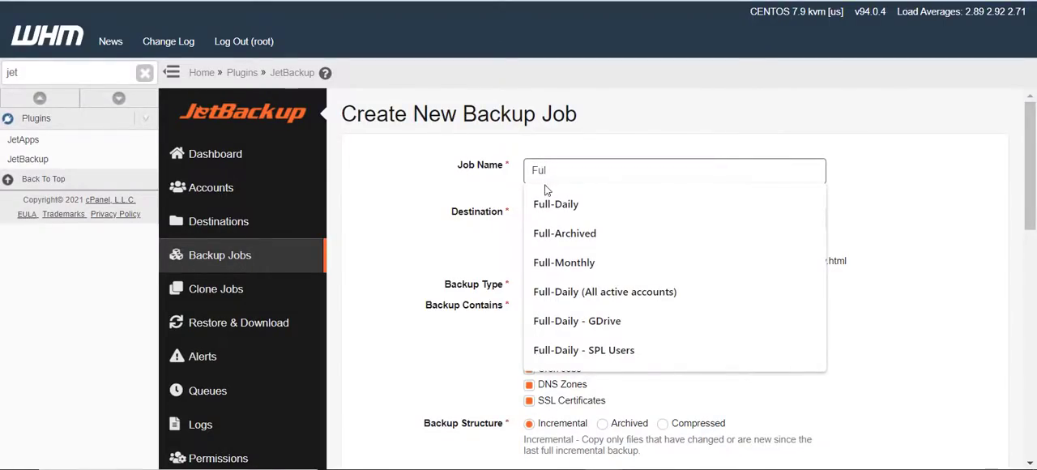
pyautogui.click(546, 203)
# Choose Local (Local) as the destination of the backup job
pyautogui.click(548, 219)
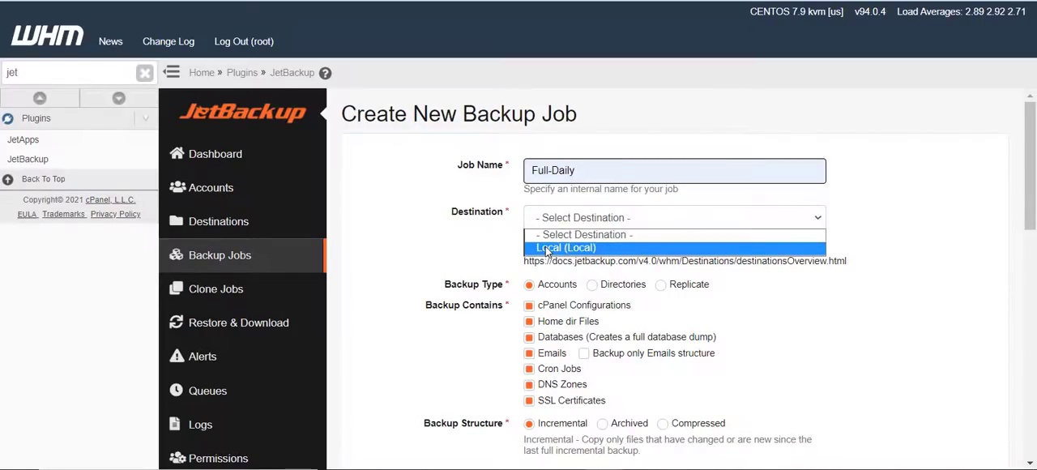
pyautogui.click(545, 247)
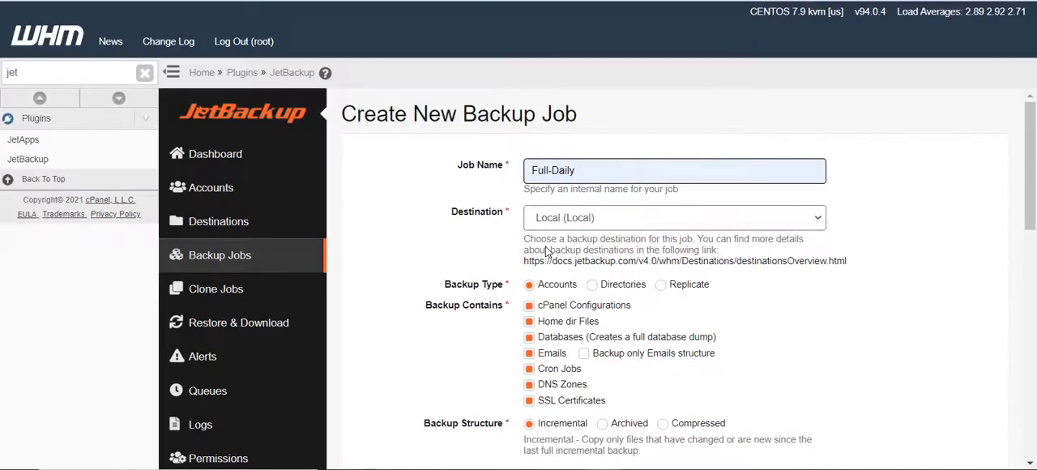
pyautogui.click(582, 219)
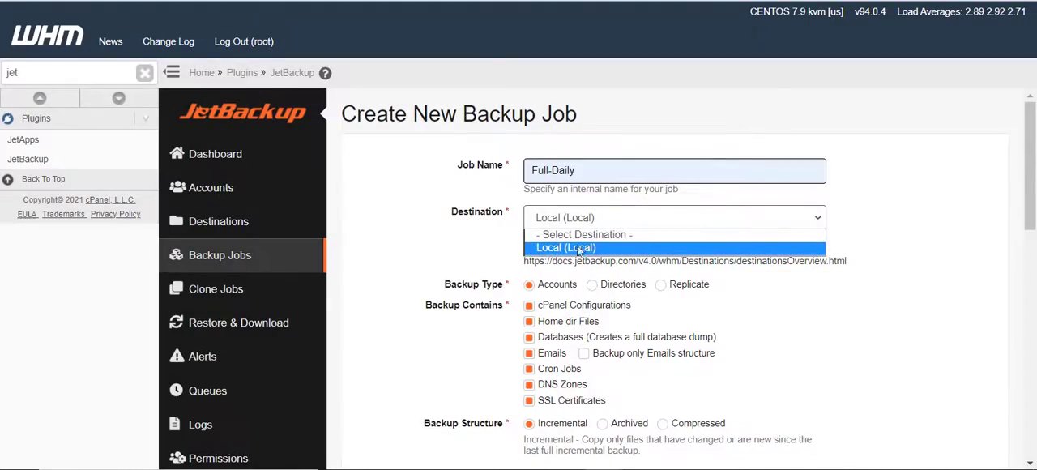
pyautogui.click(578, 247)
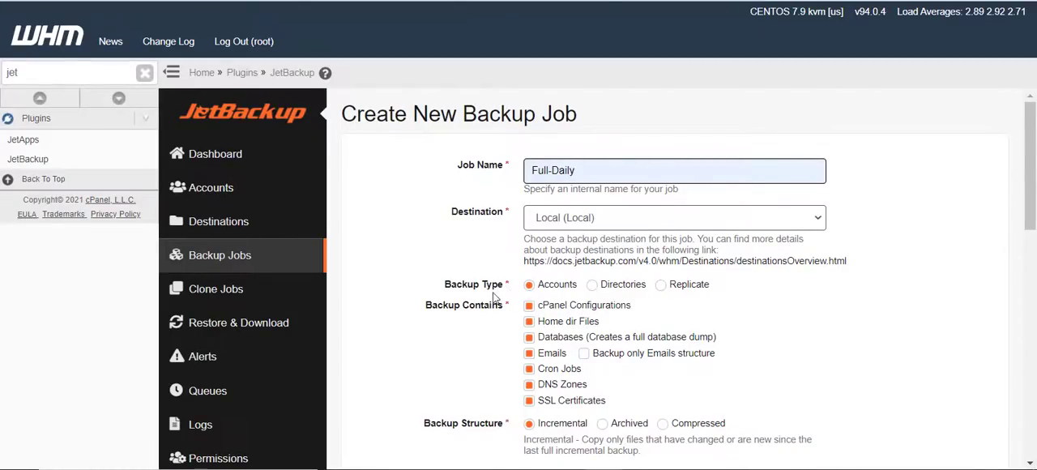
# Switch the job's backup structure to Compressed and back to Incremental
pyautogui.scroll(-2, 539, 153)
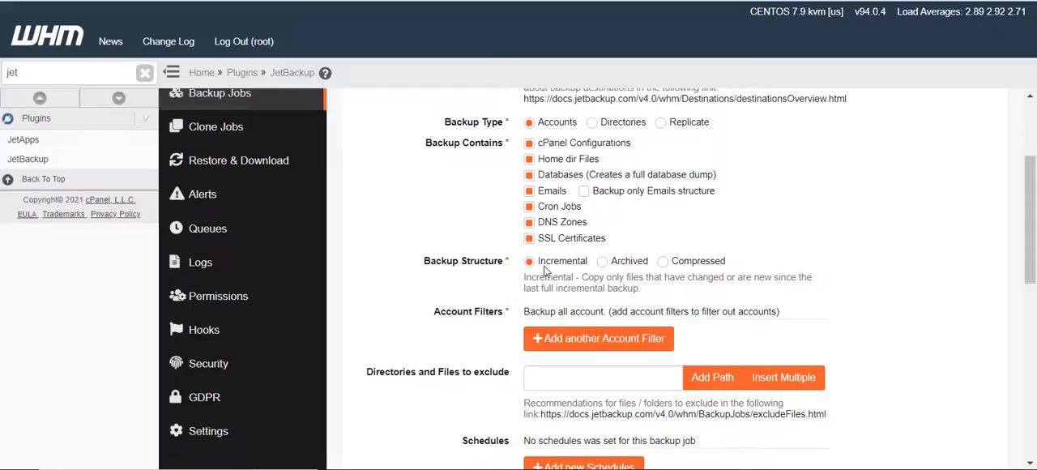
pyautogui.click(669, 267)
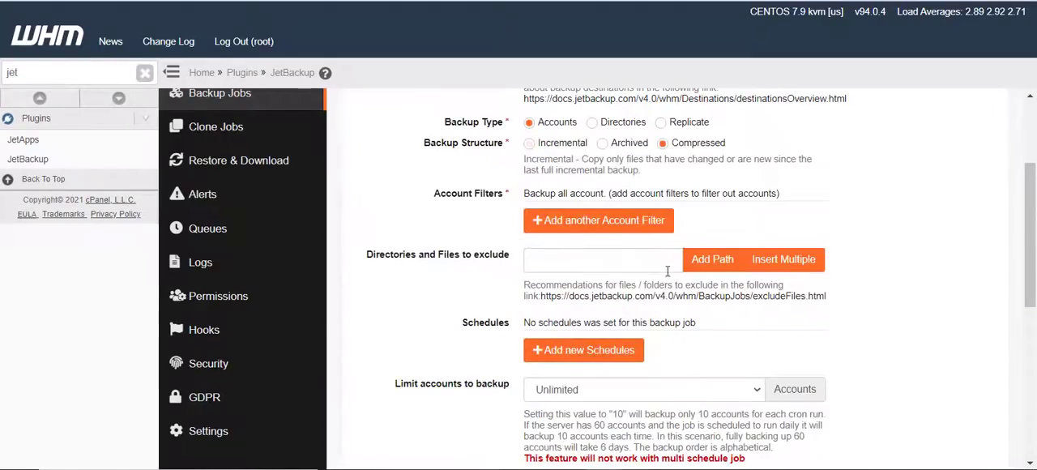
pyautogui.scroll(2, 648, 284)
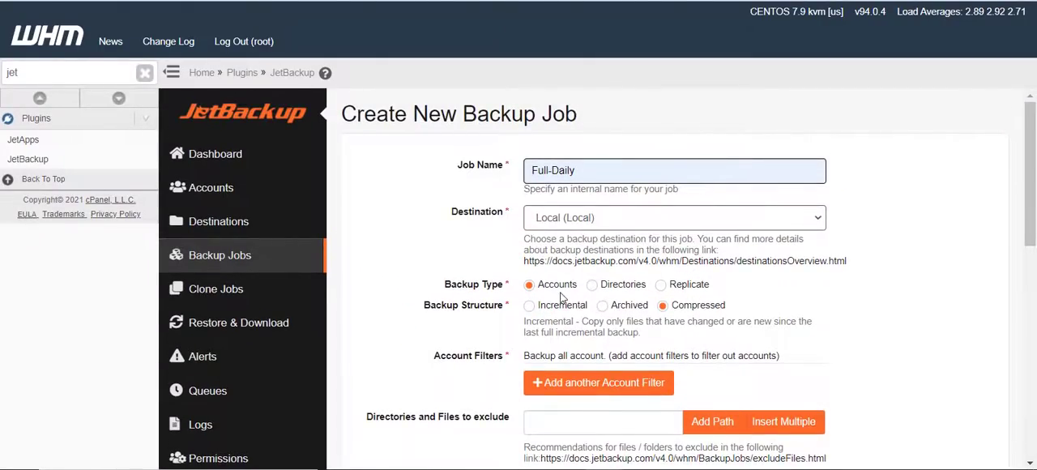
pyautogui.click(530, 308)
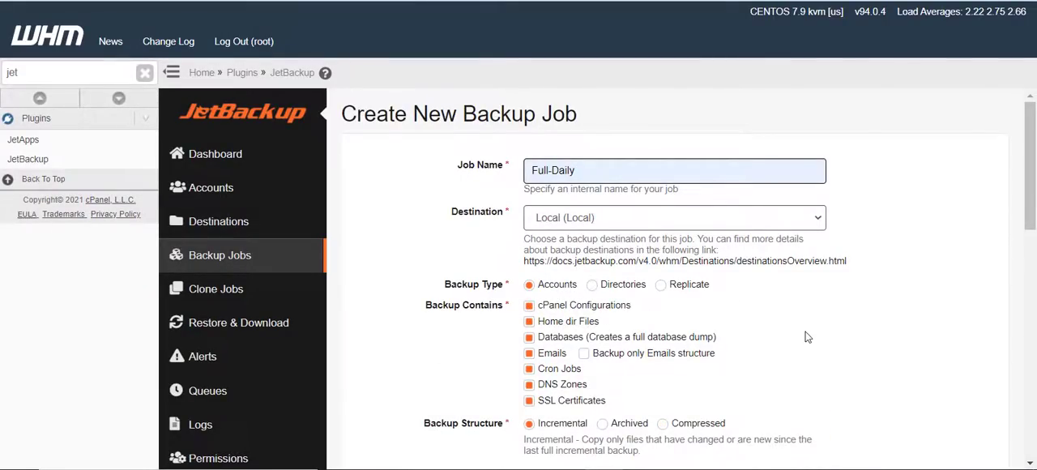
# Start creating a new account filter for the backup job
pyautogui.scroll(-2, 805, 338)
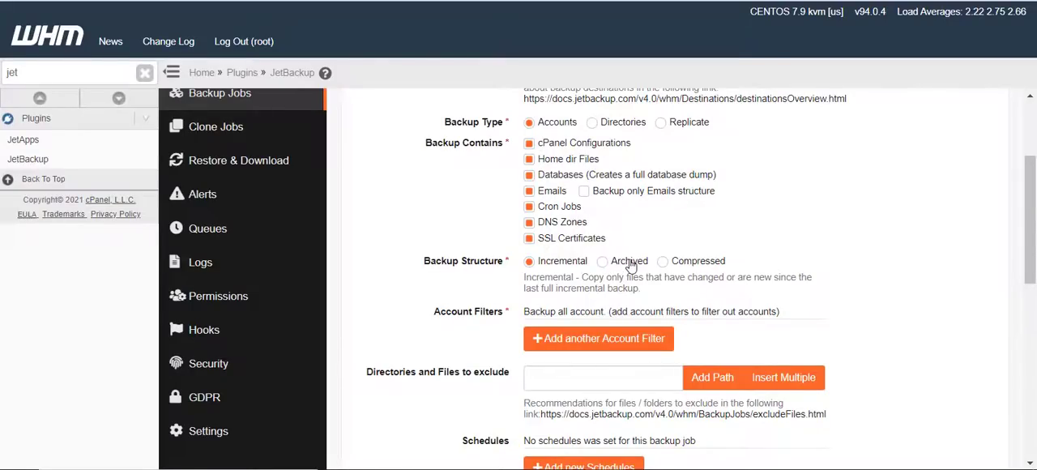
pyautogui.scroll(-1, 459, 292)
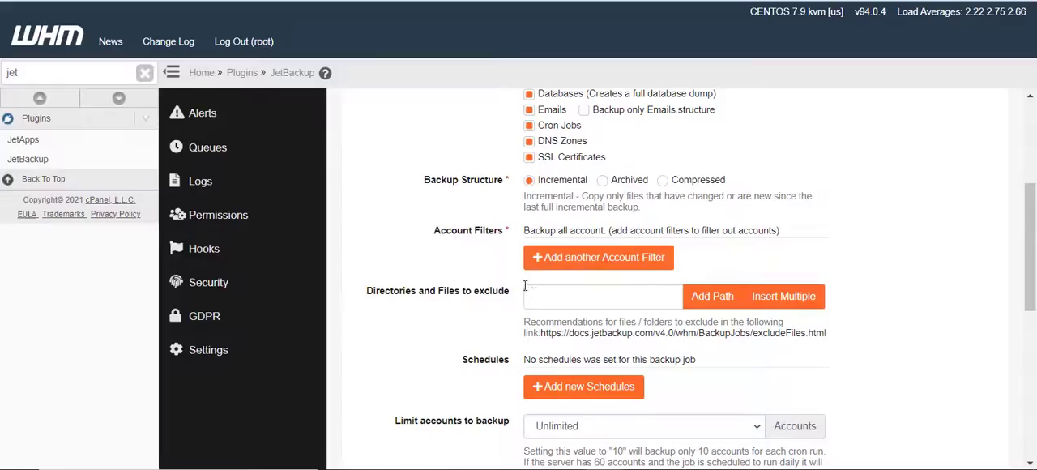
pyautogui.click(588, 270)
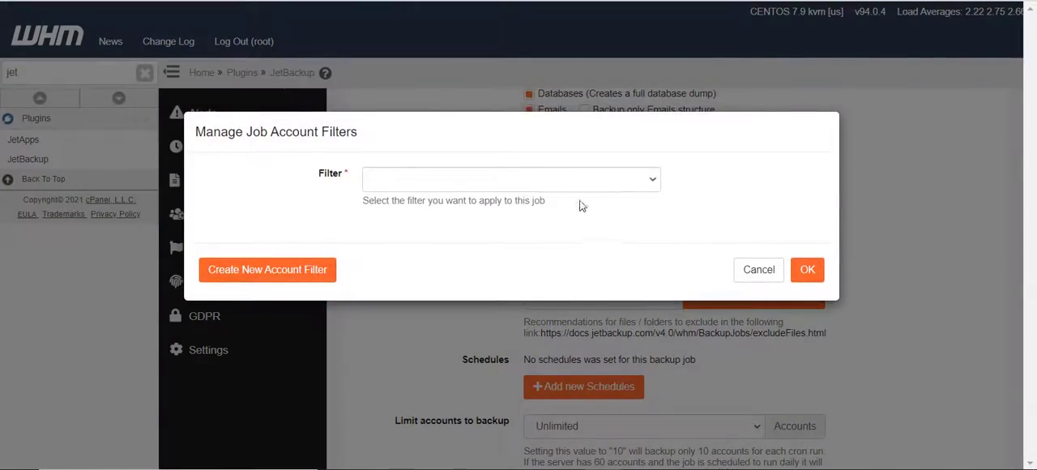
pyautogui.click(565, 181)
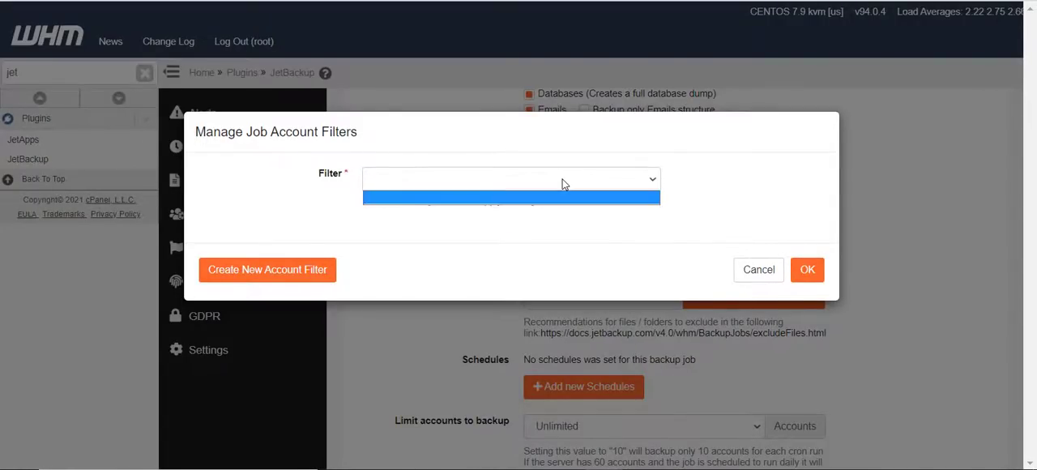
pyautogui.click(304, 271)
pyautogui.click(303, 270)
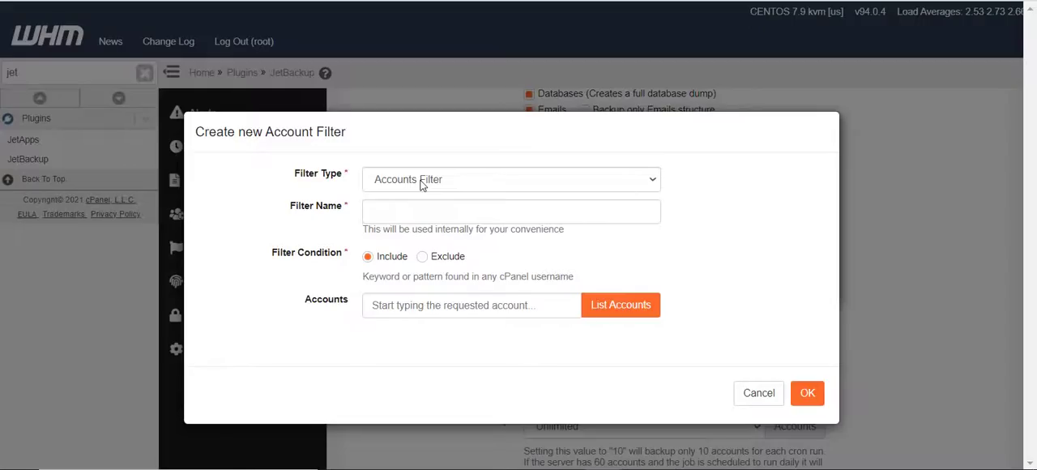
# Set the new account filter's type to Disk Space Usage Filter and name it "Limit disk backup to 5G"
pyautogui.click(399, 215)
pyautogui.click(710, 209)
pyautogui.click(638, 219)
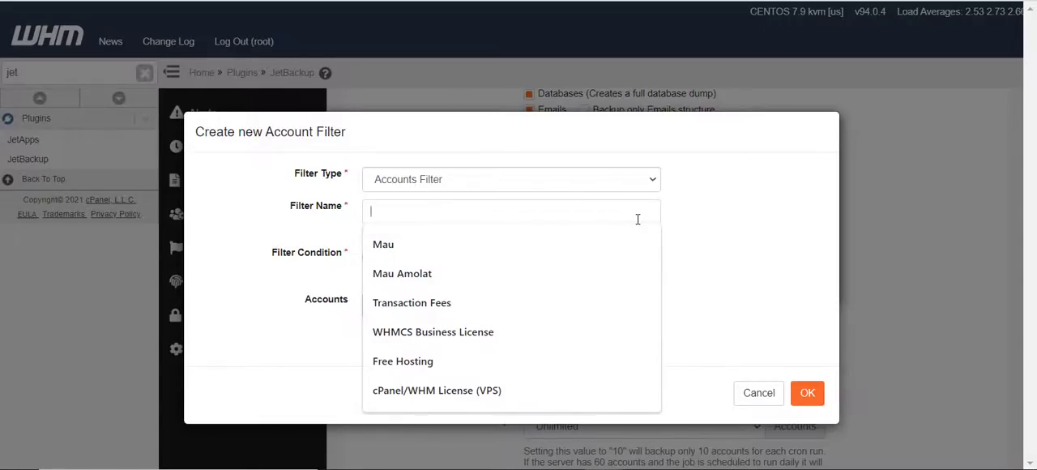
pyautogui.click(724, 230)
pyautogui.click(398, 181)
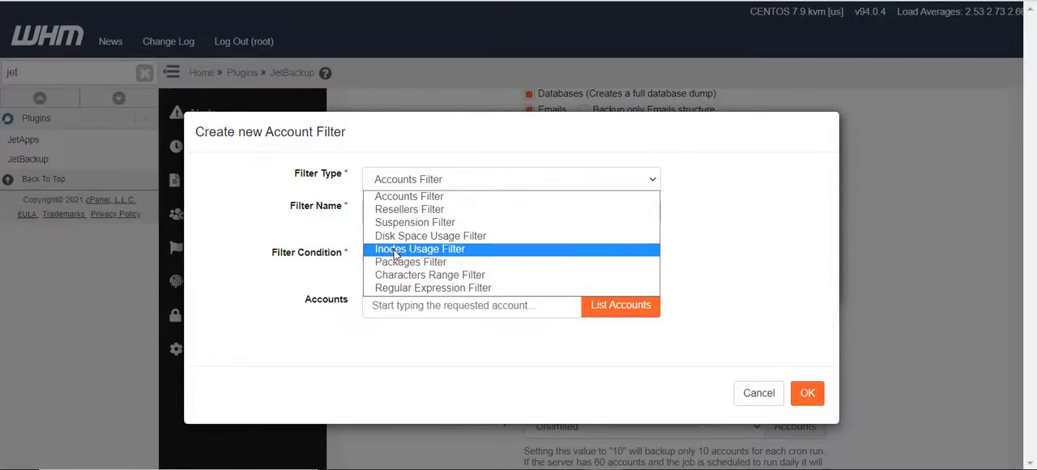
pyautogui.click(395, 236)
pyautogui.click(402, 209)
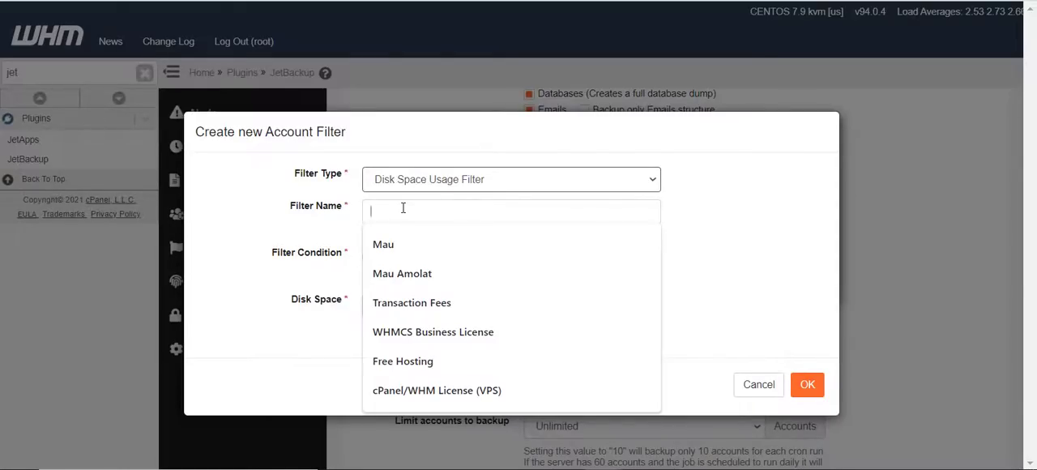
pyautogui.write('Limit disk backup to 5G')
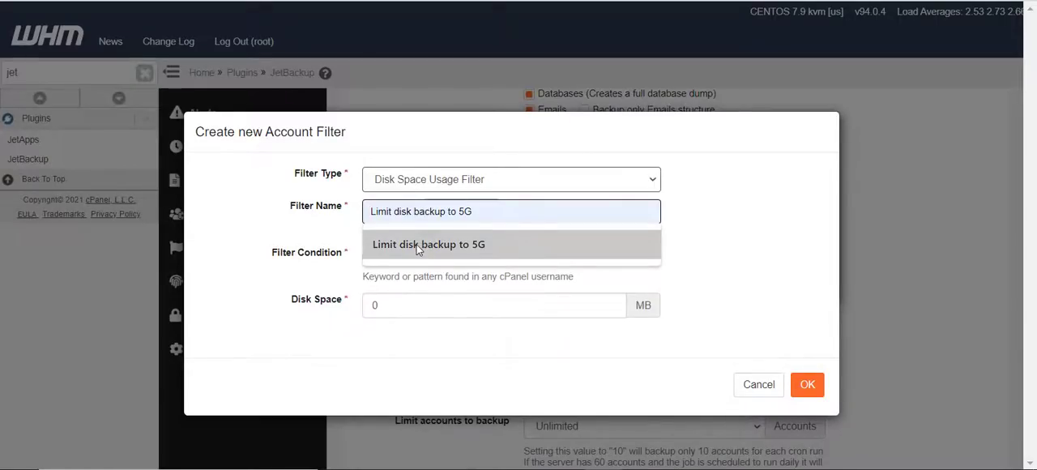
pyautogui.click(417, 245)
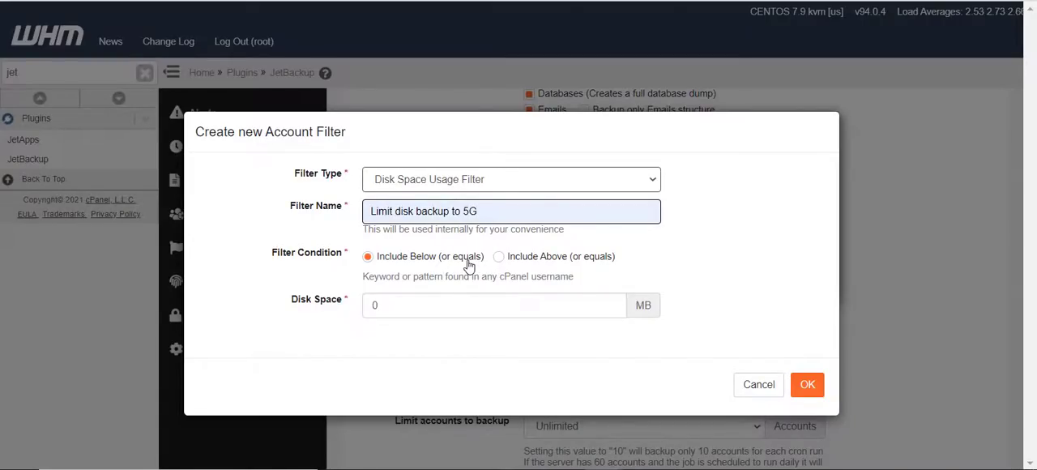
# Search Google in a new browser tab for "5g to mb" to find the megabyte equivalent of 5 GB
pyautogui.moveTo(379, 306); pyautogui.dragTo(354, 317)
pyautogui.hotkey('ctrl', 't')
pyautogui.write('5')
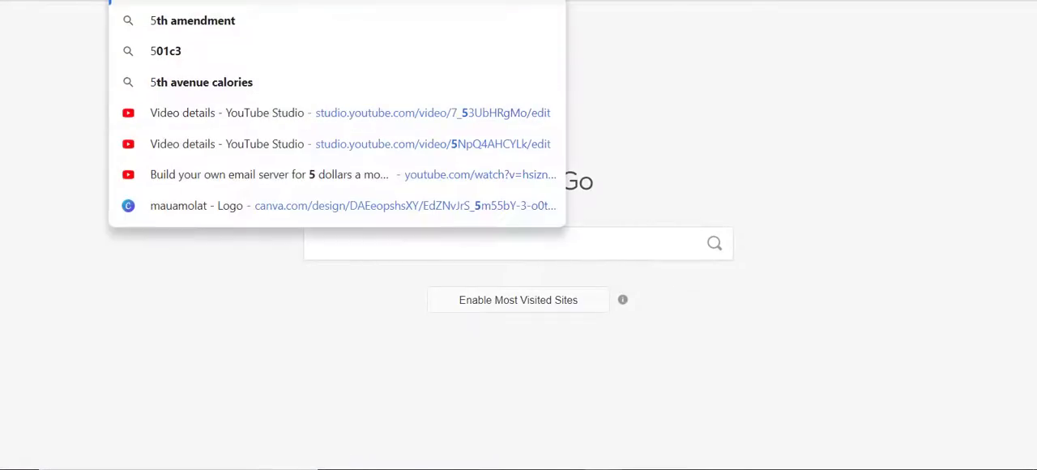
pyautogui.press('BackSpace')
pyautogui.write('googl')
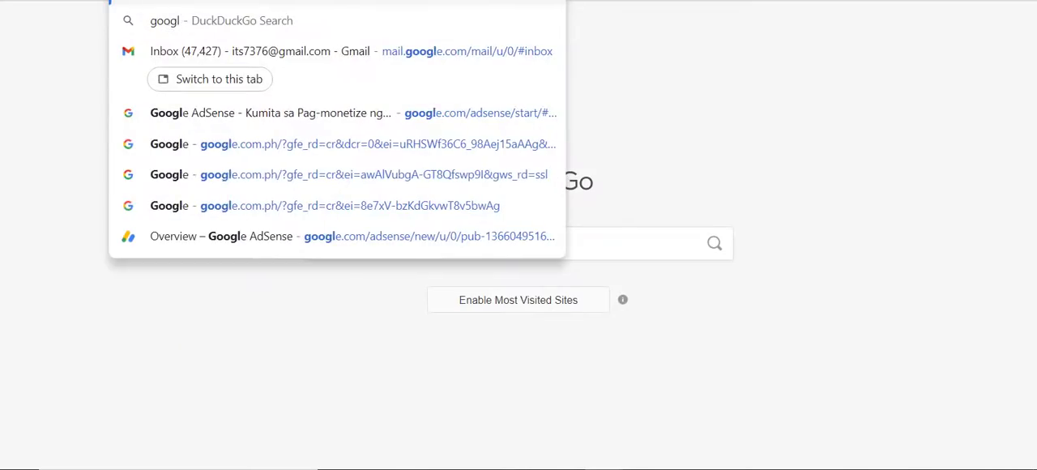
pyautogui.press('Return')
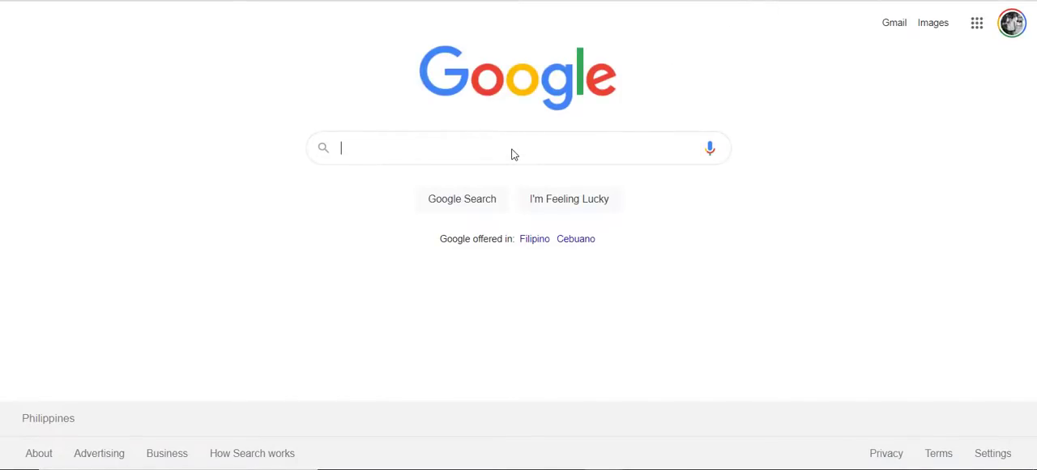
pyautogui.click(512, 148)
pyautogui.write('5g')
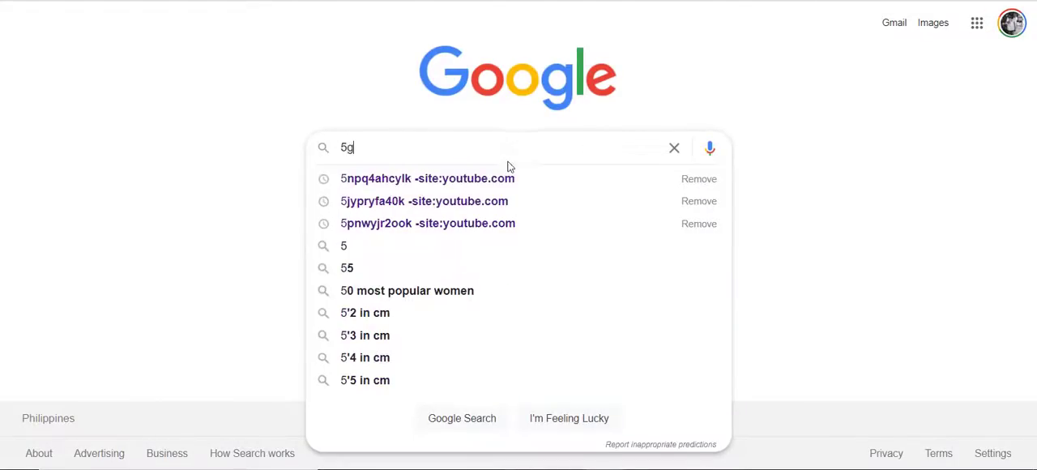
pyautogui.write(' to mb')
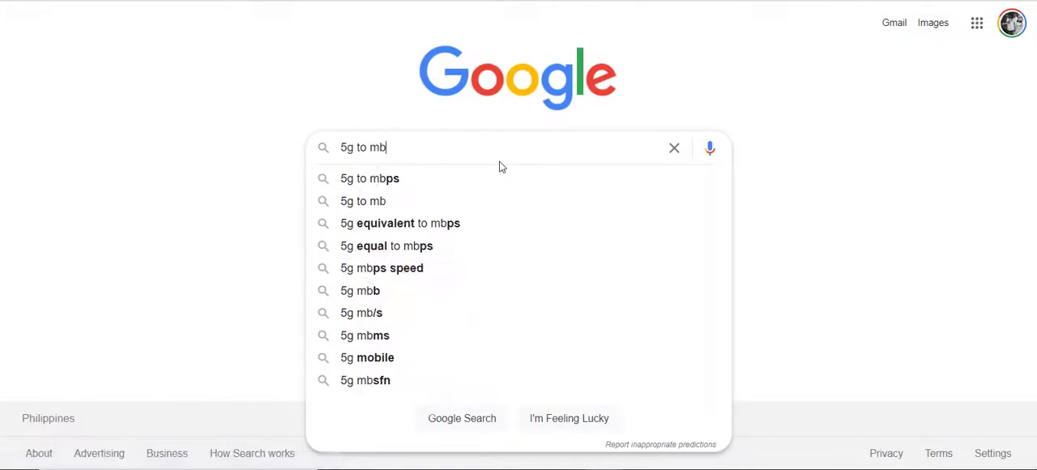
pyautogui.press('Escape')
pyautogui.press('Return')
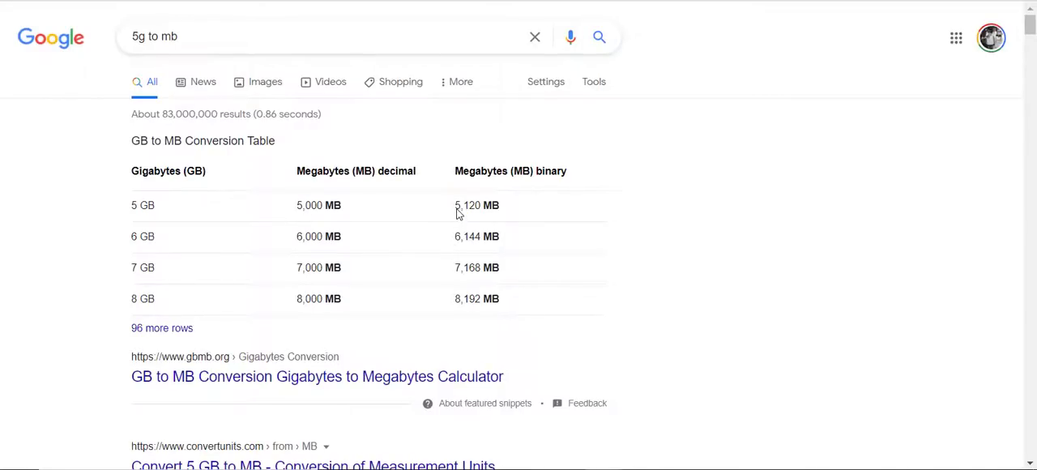
pyautogui.moveTo(455, 208); pyautogui.dragTo(482, 208)
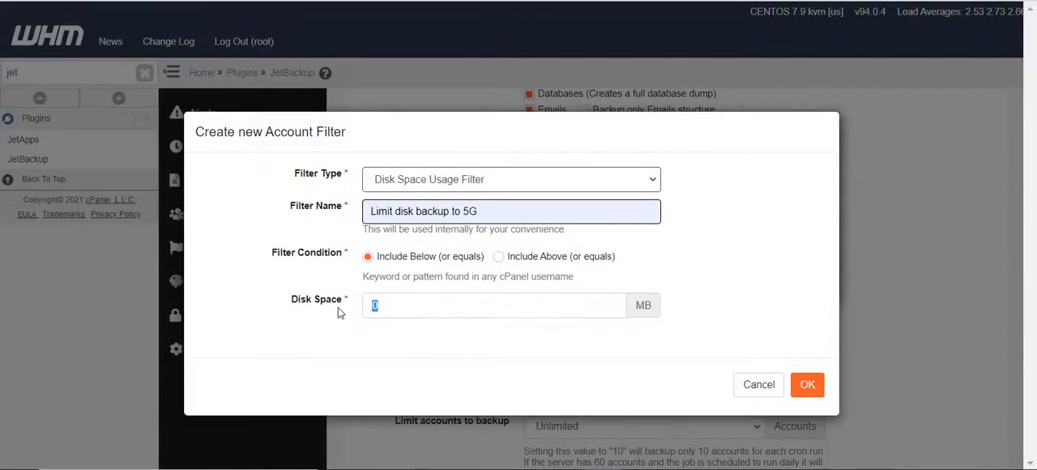
# Set the filter's disk space to 5120 MB and create the filter
pyautogui.write('5120')
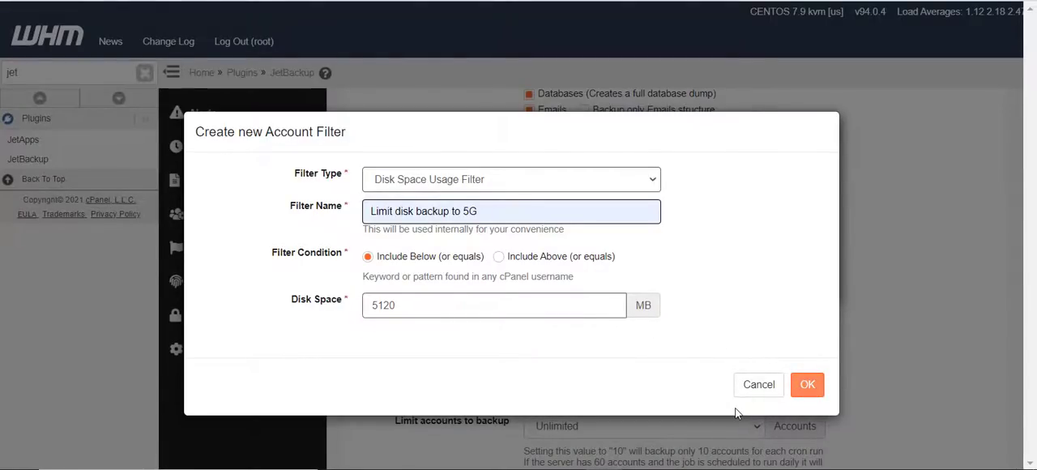
pyautogui.press('Return')
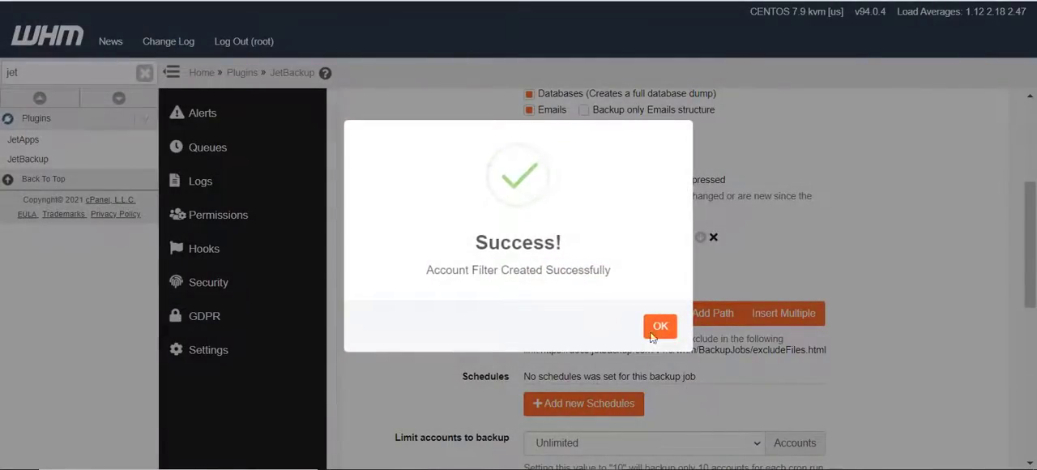
pyautogui.click(661, 327)
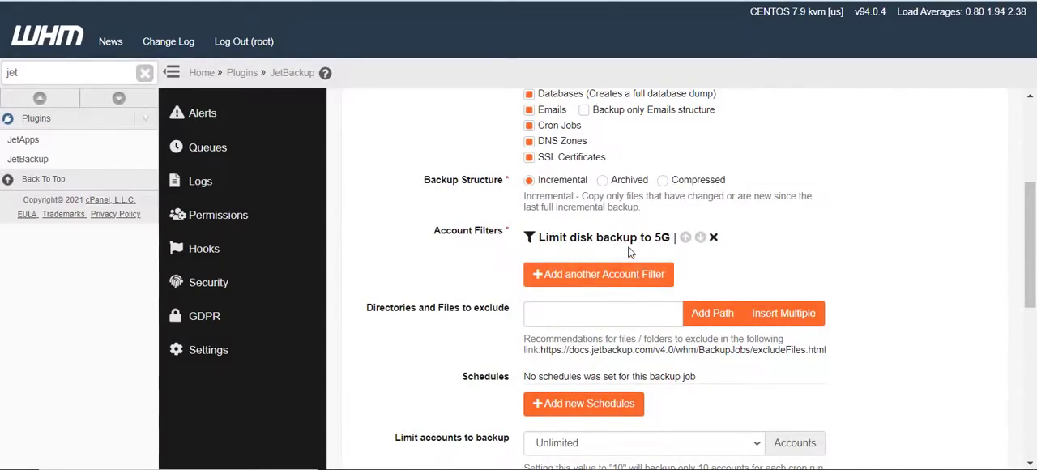
# Start creating another account filter for the job and set its type to Suspension Filter
pyautogui.click(604, 275)
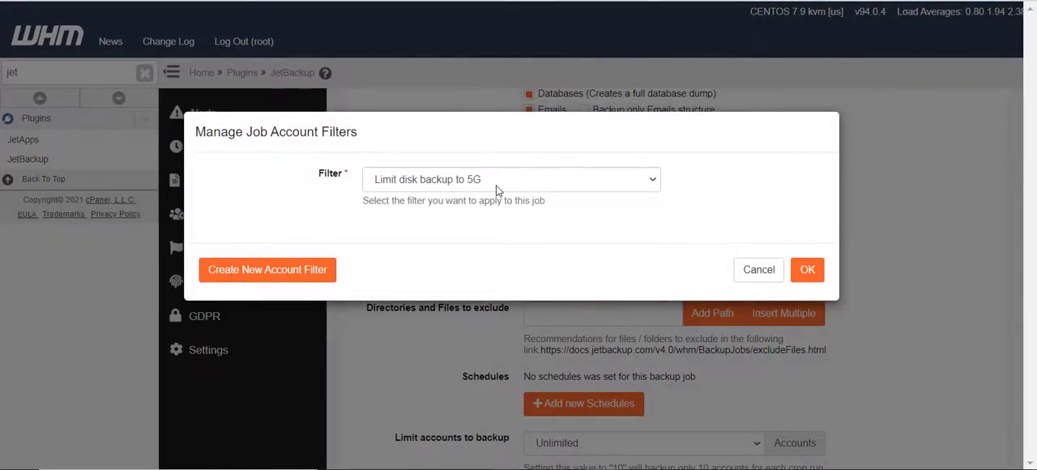
pyautogui.click(498, 185)
pyautogui.click(496, 192)
pyautogui.click(283, 276)
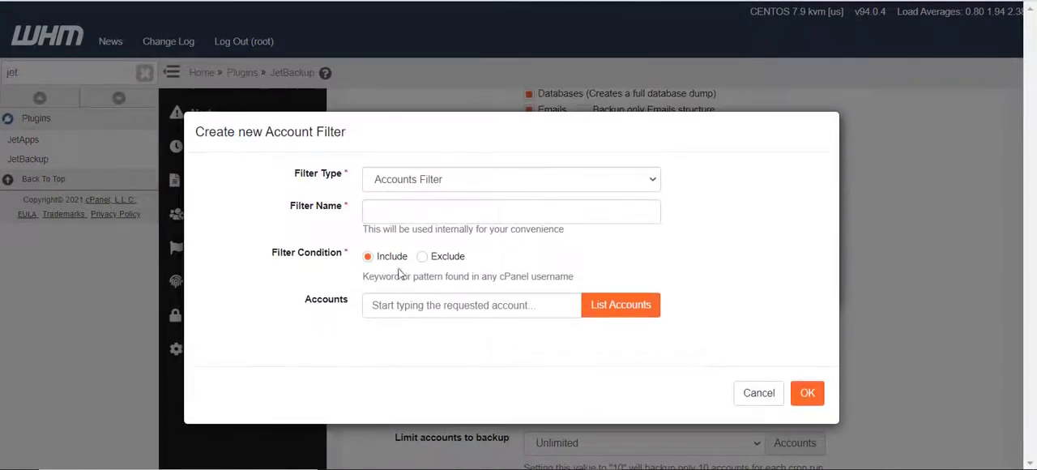
pyautogui.click(434, 179)
pyautogui.click(434, 224)
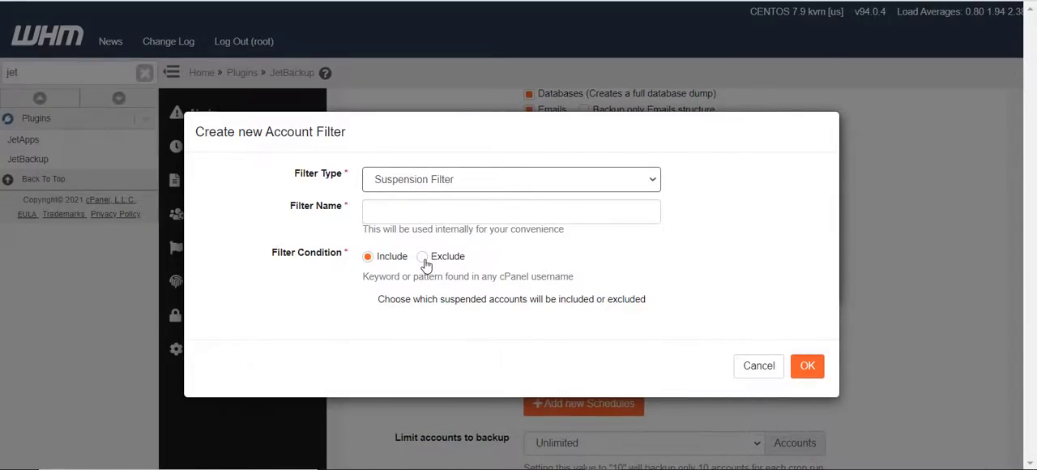
# Set the suspension filter's condition to Exclude, name it "Suspended accounts" and create it
pyautogui.click(423, 258)
pyautogui.click(422, 211)
pyautogui.write('sus')
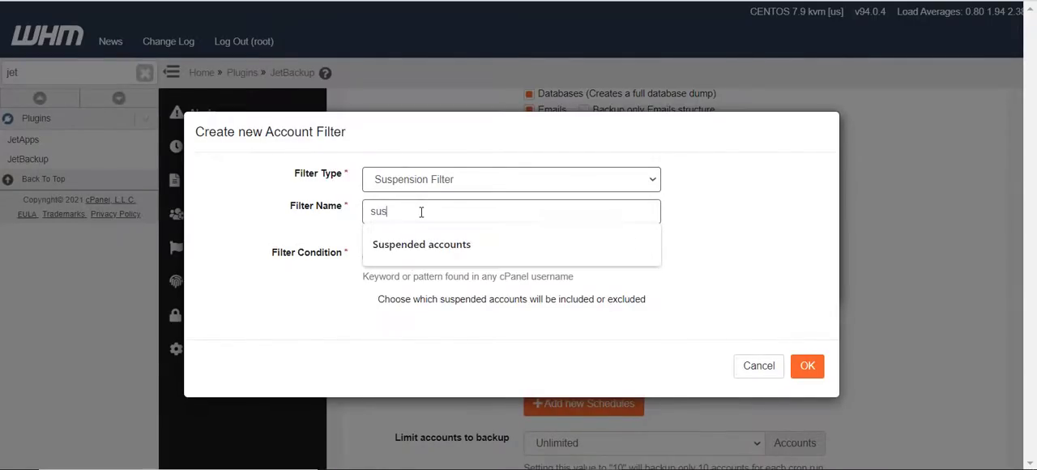
pyautogui.click(423, 241)
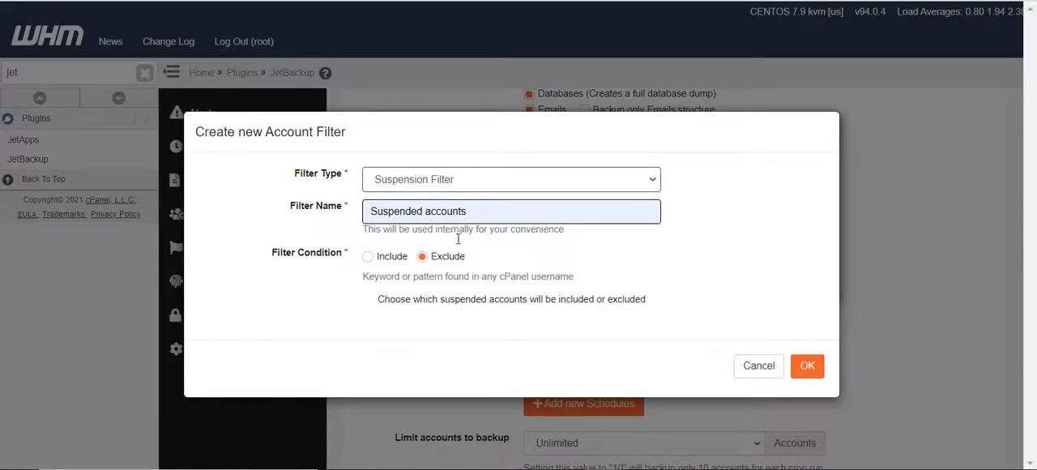
pyautogui.click(805, 369)
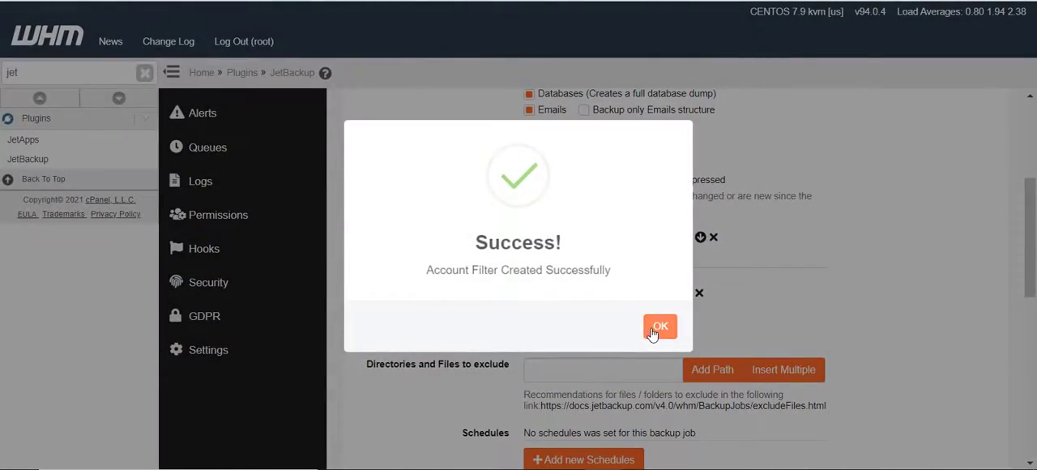
pyautogui.click(654, 328)
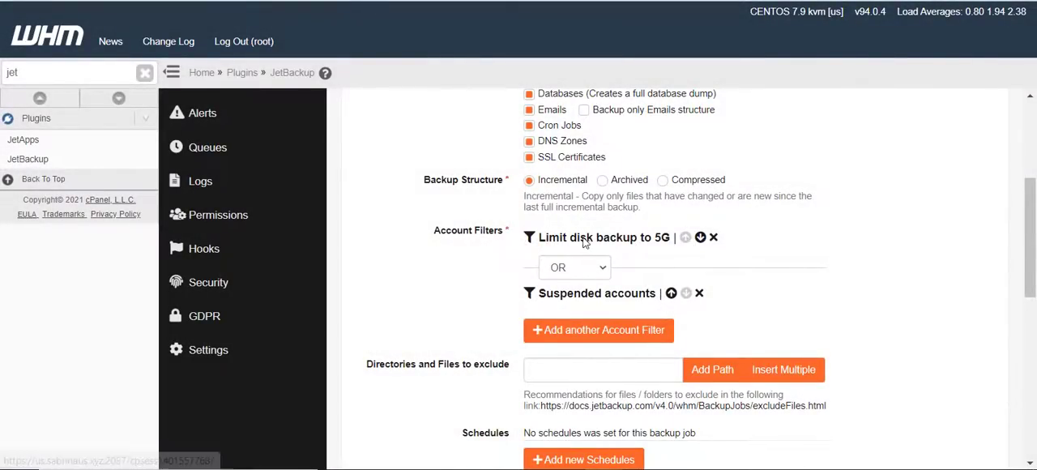
# Combine the disk space and suspended accounts filters with the AND operator
pyautogui.click(570, 267)
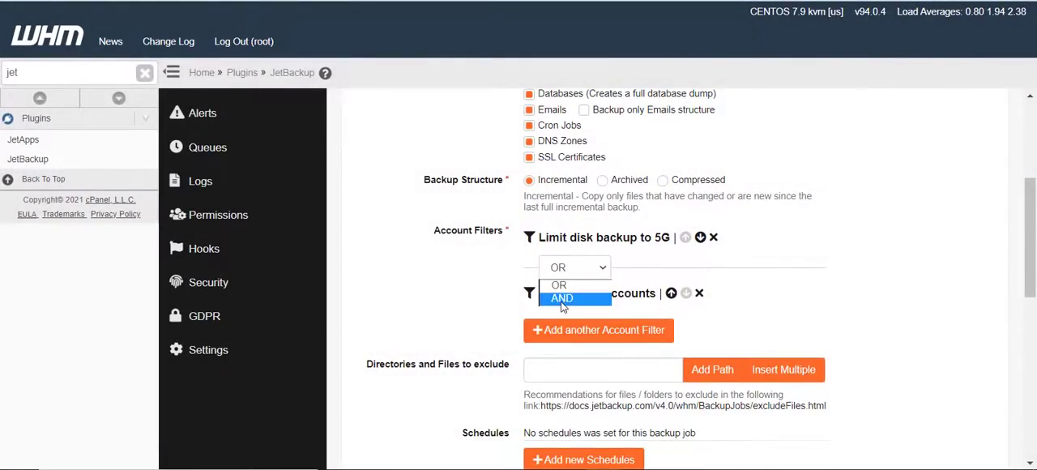
pyautogui.click(563, 300)
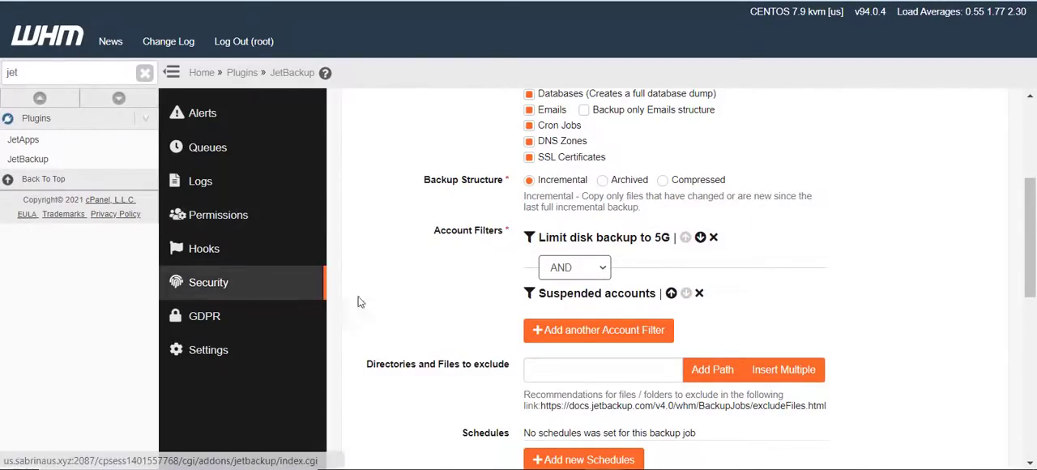
pyautogui.scroll(-3, 481, 357)
pyautogui.scroll(3, 482, 356)
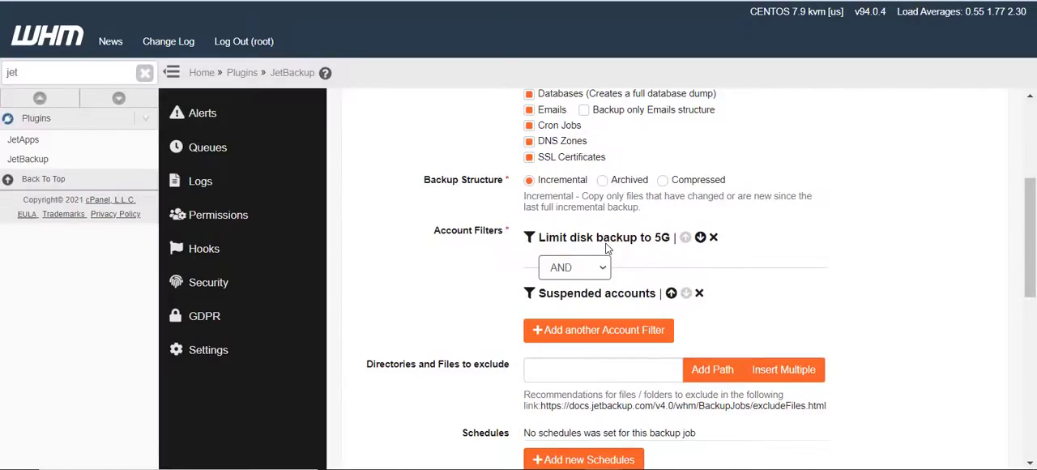
pyautogui.scroll(-1, 606, 247)
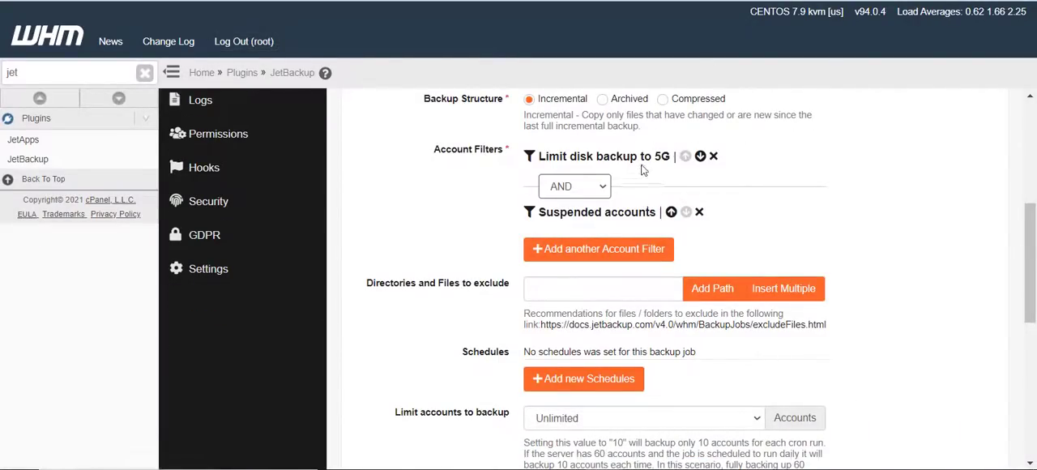
pyautogui.click(599, 250)
pyautogui.click(456, 180)
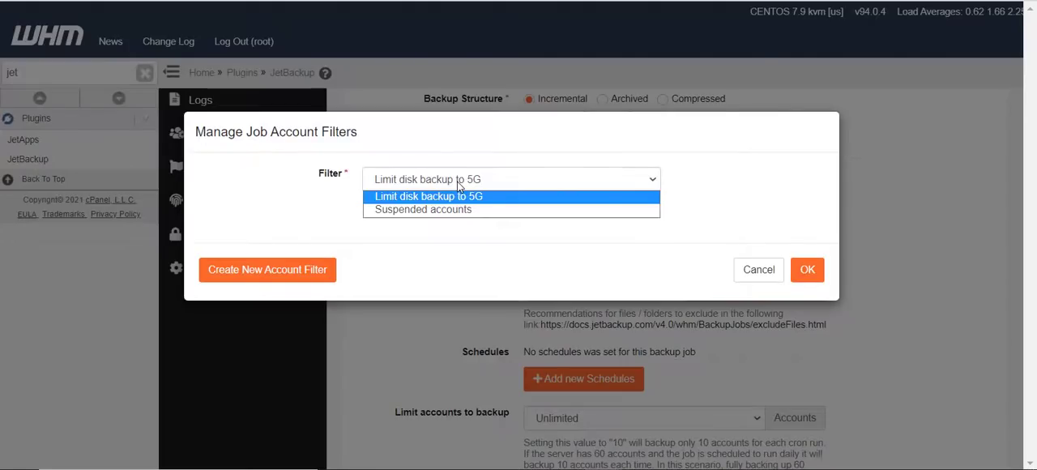
pyautogui.click(458, 183)
pyautogui.click(454, 183)
pyautogui.click(435, 198)
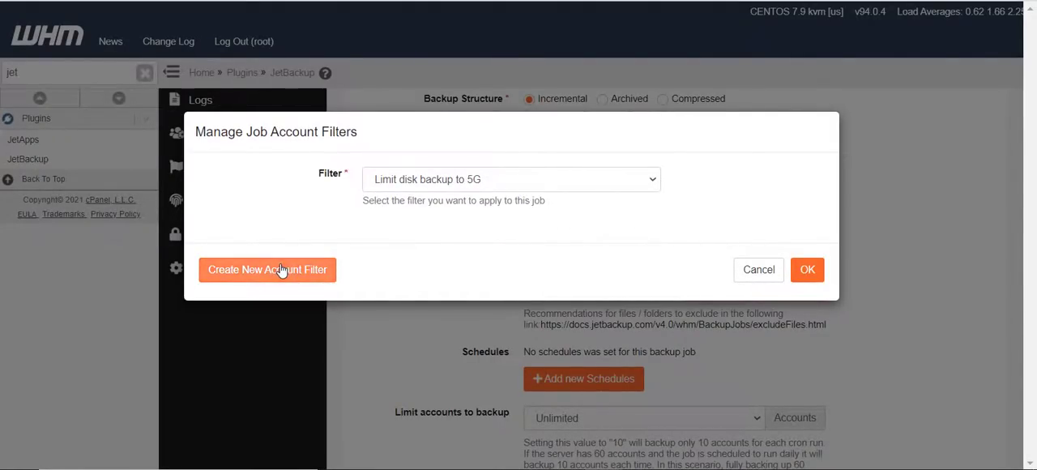
pyautogui.click(756, 269)
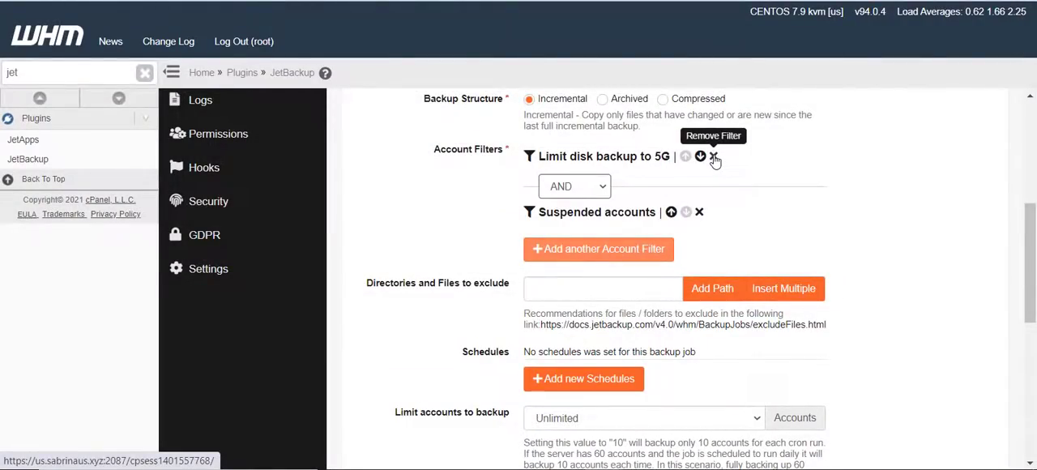
# Review the backup job's settings from its name and destination down to the account filters
pyautogui.scroll(4, 254, 213)
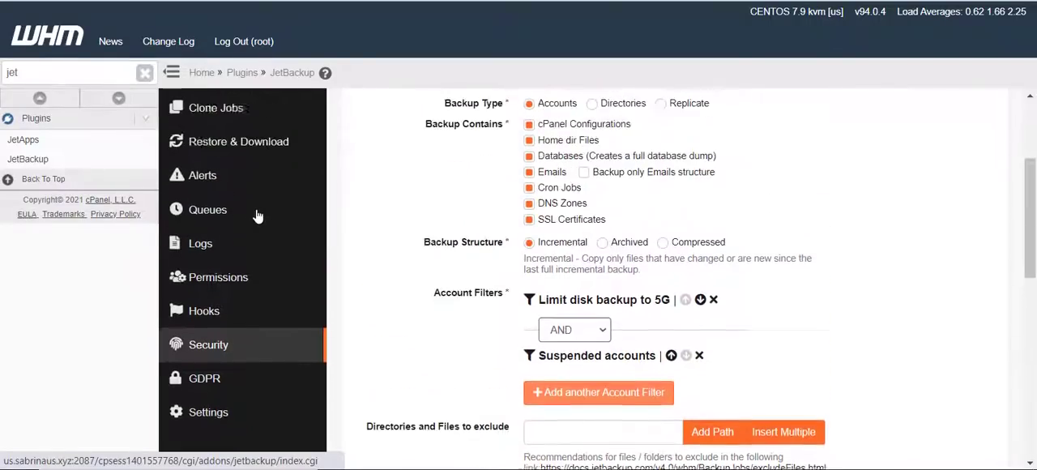
pyautogui.scroll(1, 256, 216)
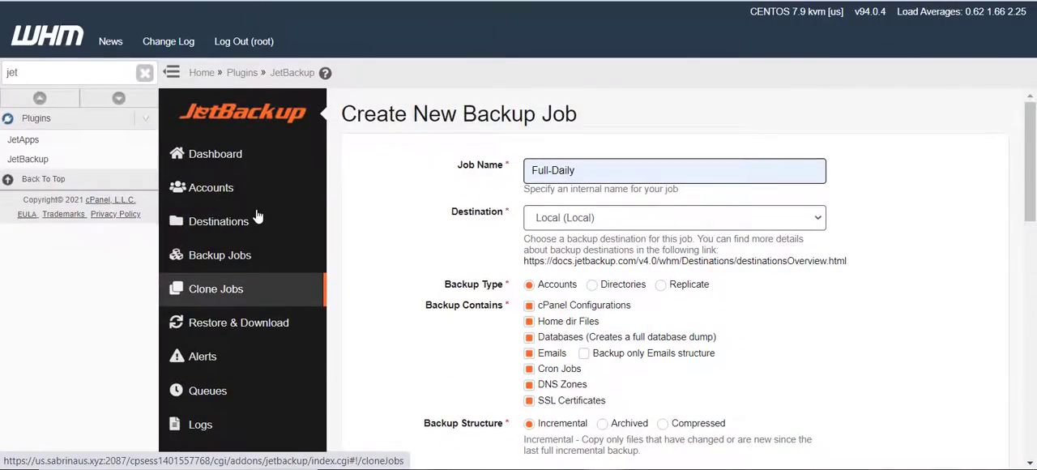
pyautogui.scroll(-1, 255, 218)
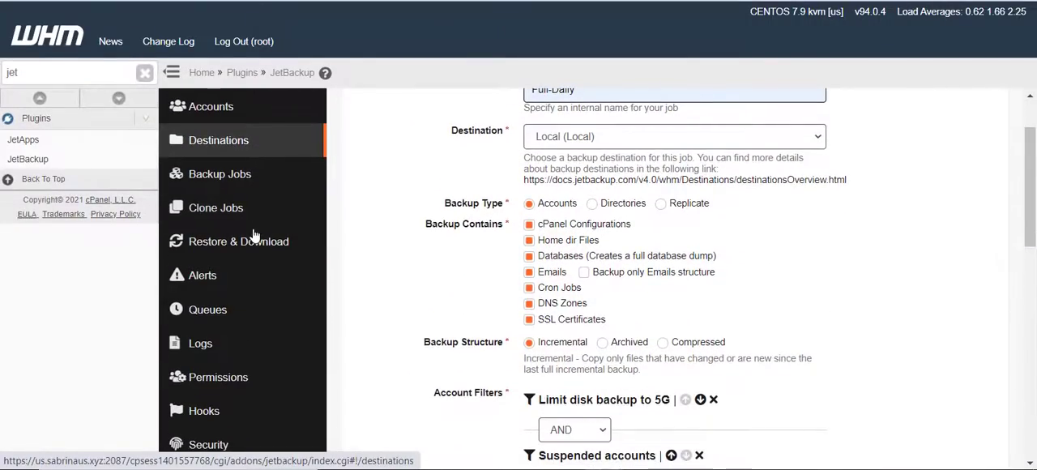
pyautogui.scroll(1, 254, 234)
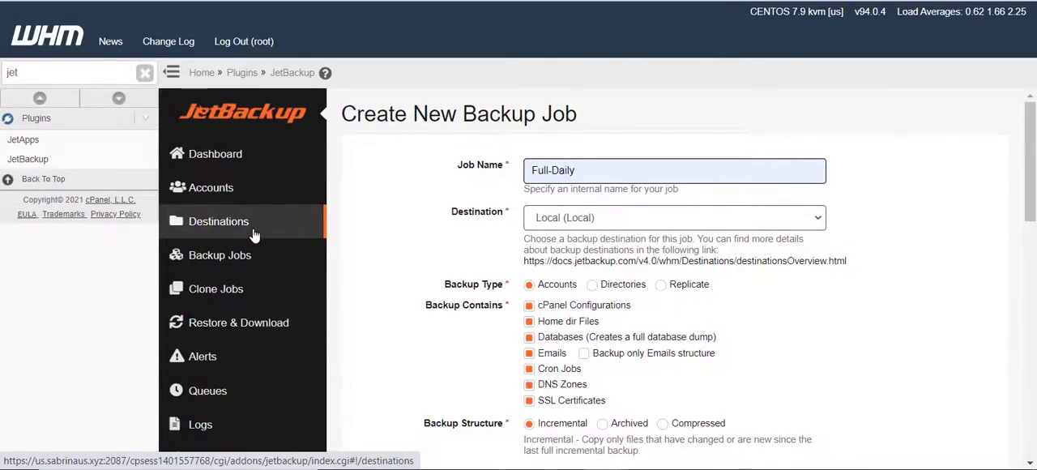
pyautogui.scroll(-2, 255, 235)
pyautogui.scroll(-2, 254, 233)
pyautogui.scroll(4, 702, 317)
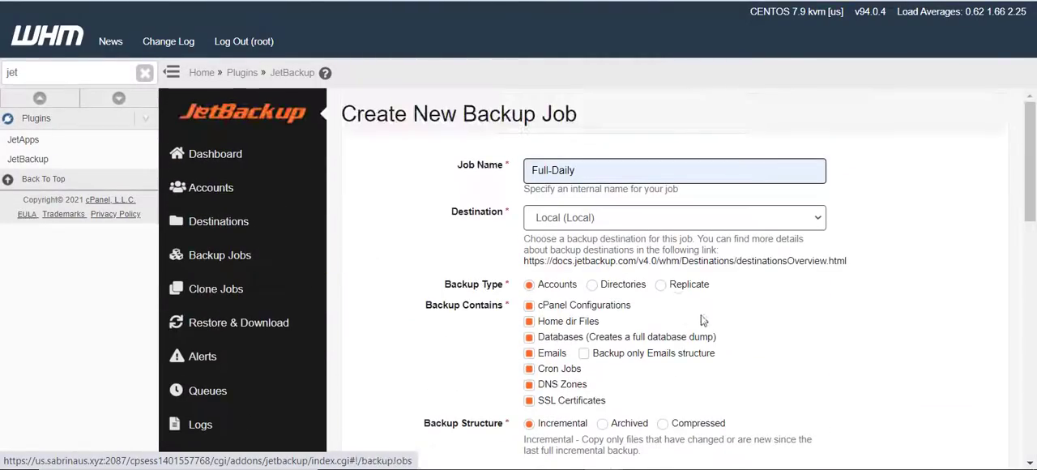
pyautogui.scroll(-2, 841, 329)
pyautogui.scroll(-1, 840, 330)
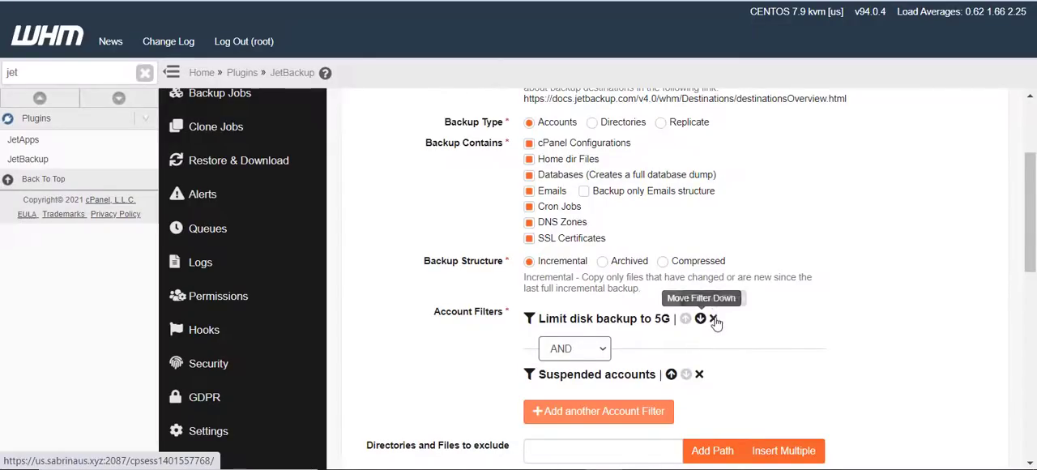
# Remove the "Limit disk backup to 5G" filter from the job and start adding it again as another account filter
pyautogui.click(714, 318)
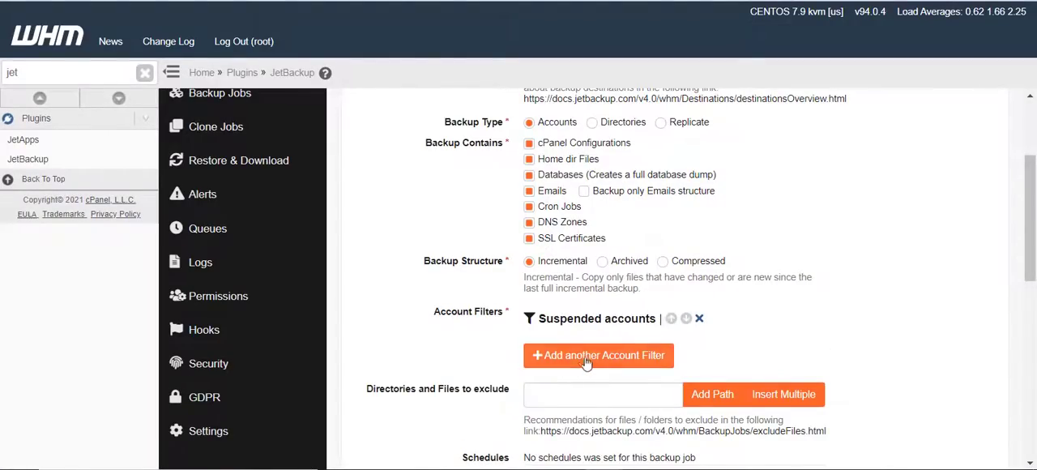
pyautogui.click(588, 355)
pyautogui.click(503, 182)
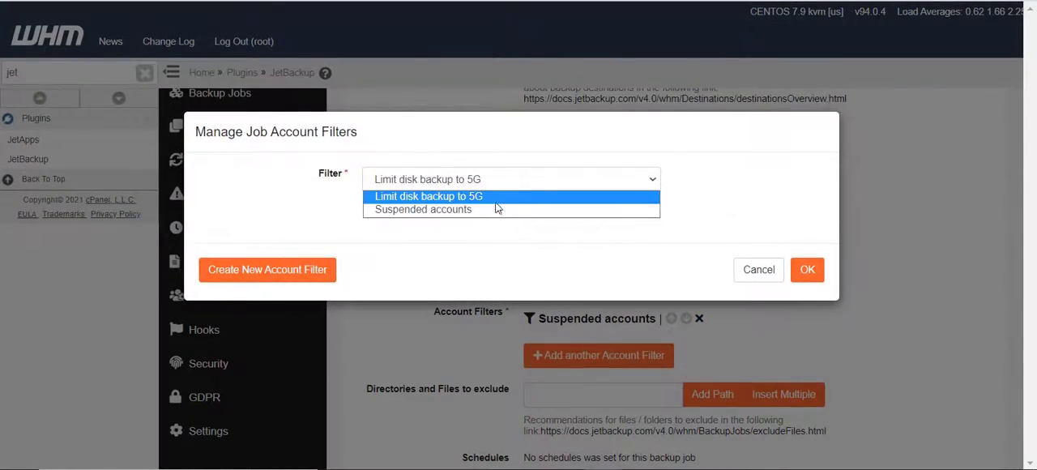
pyautogui.click(429, 196)
# Examine the condition options of a new Disk Space Usage Filter without creating it
pyautogui.click(268, 268)
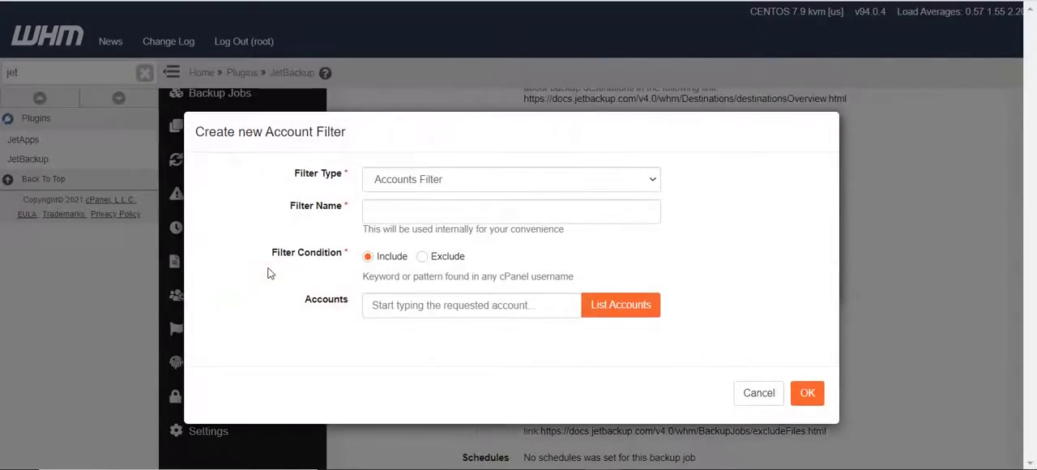
pyautogui.click(420, 181)
pyautogui.click(417, 235)
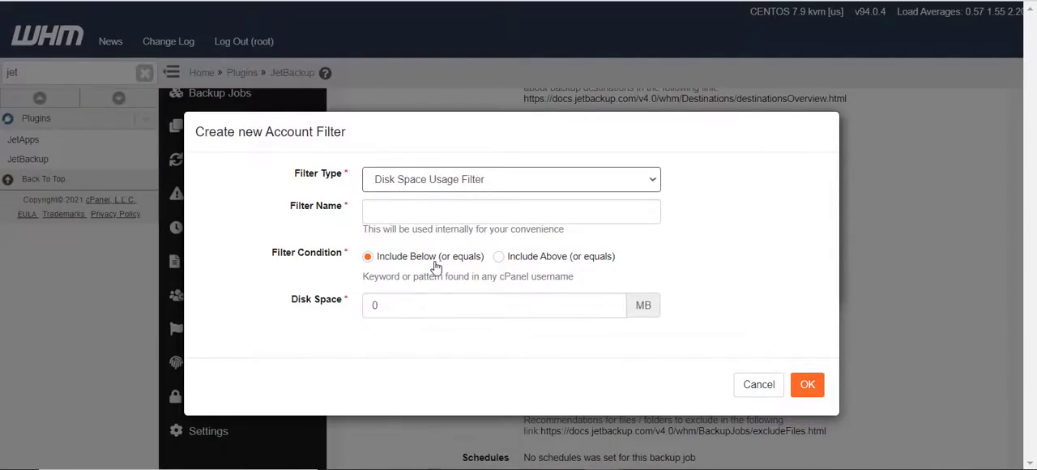
pyautogui.click(759, 385)
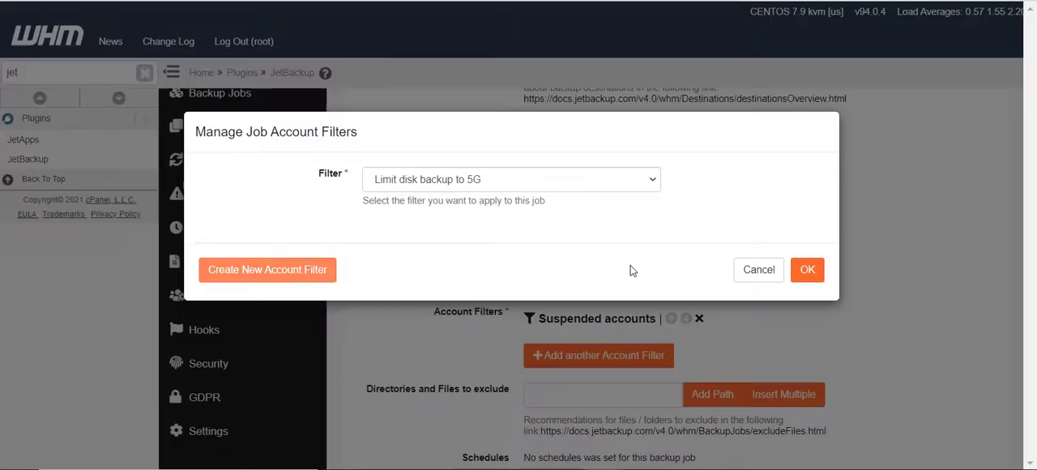
# Apply the existing "Limit disk backup to 5G" filter to the backup job
pyautogui.click(529, 184)
pyautogui.click(524, 199)
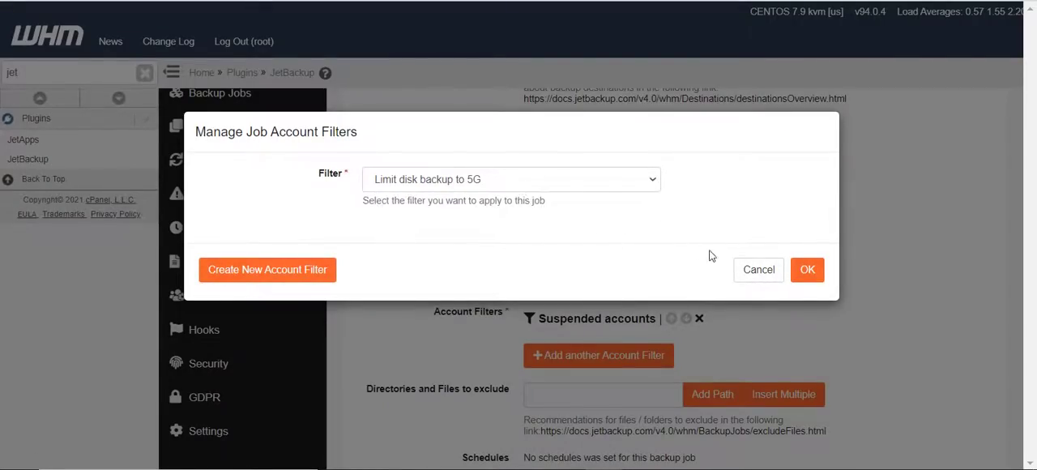
pyautogui.click(813, 272)
# Set the operator between the suspended accounts and disk limit filters to AND
pyautogui.click(565, 351)
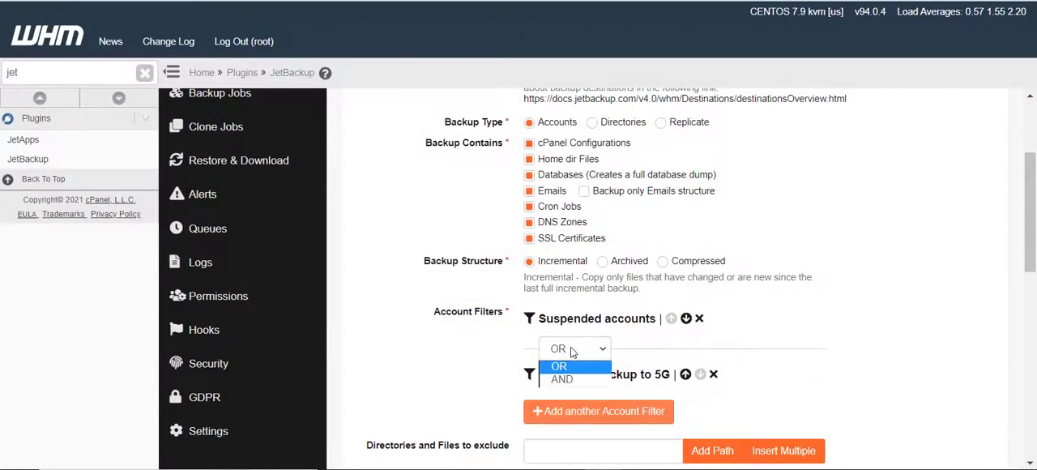
pyautogui.click(577, 378)
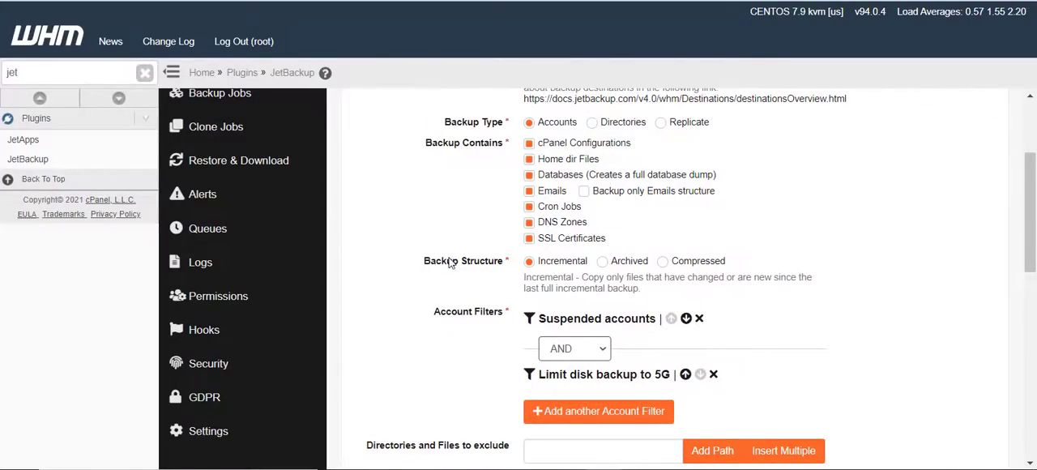
pyautogui.scroll(2, 450, 263)
pyautogui.scroll(-3, 441, 307)
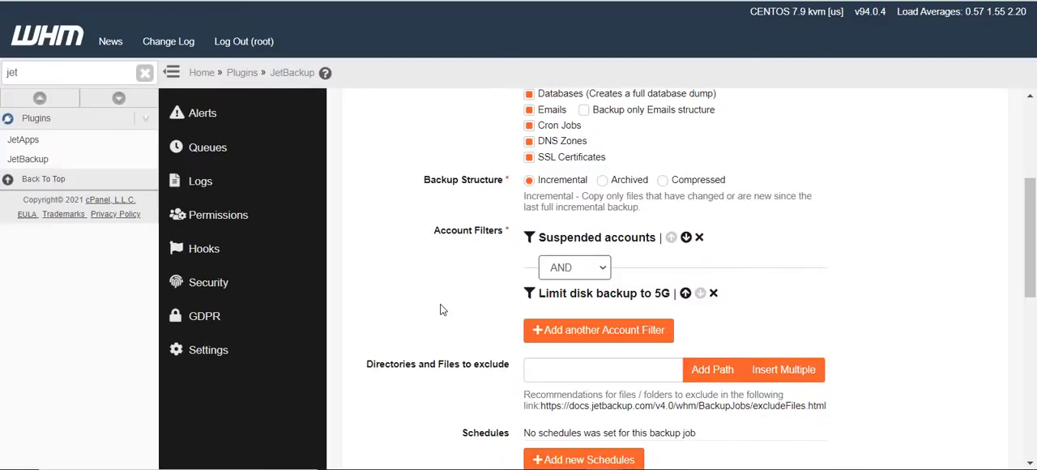
# Change the operator joining the two account filters to OR
pyautogui.click(592, 276)
pyautogui.click(592, 286)
pyautogui.scroll(-2, 644, 272)
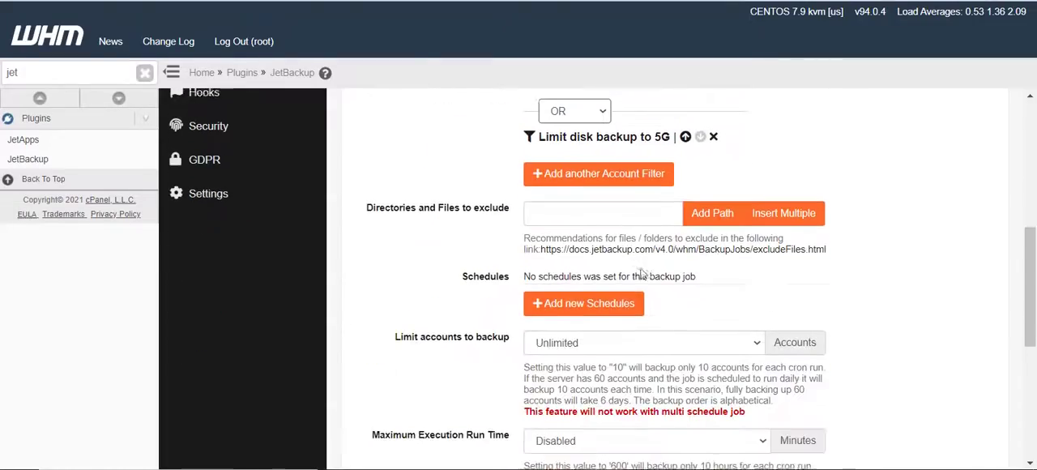
pyautogui.scroll(2, 550, 236)
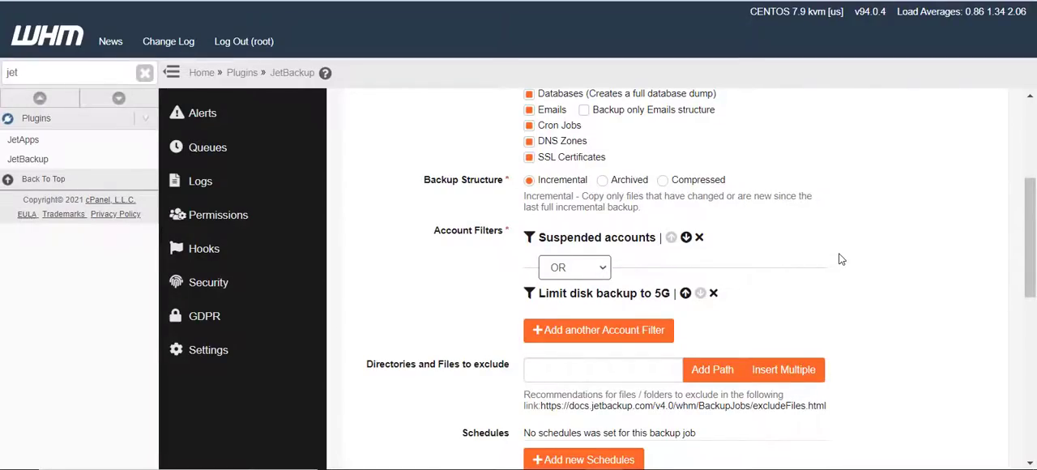
# Open the linked JetBackup documentation on excluding files and review its recommended lists for cPanel generic, backup and cache files
pyautogui.click(629, 370)
pyautogui.scroll(-1, 515, 376)
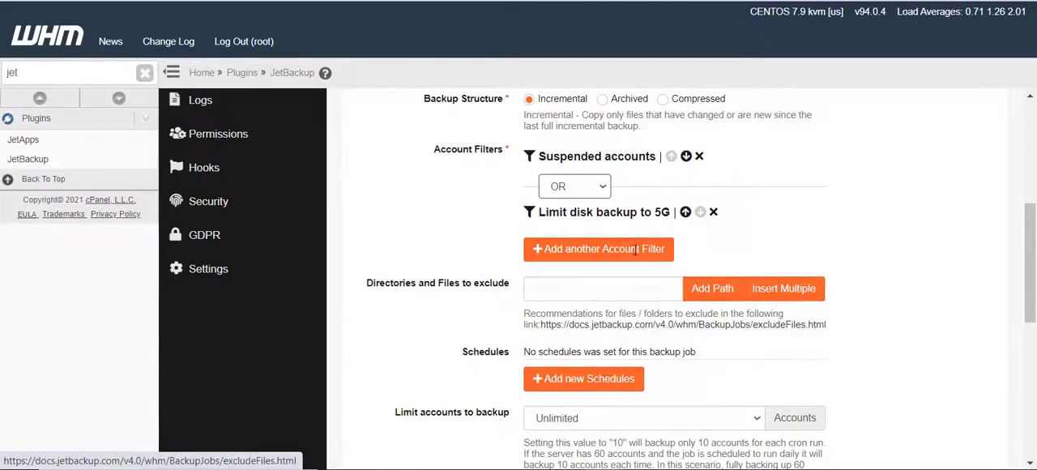
pyautogui.click(683, 325)
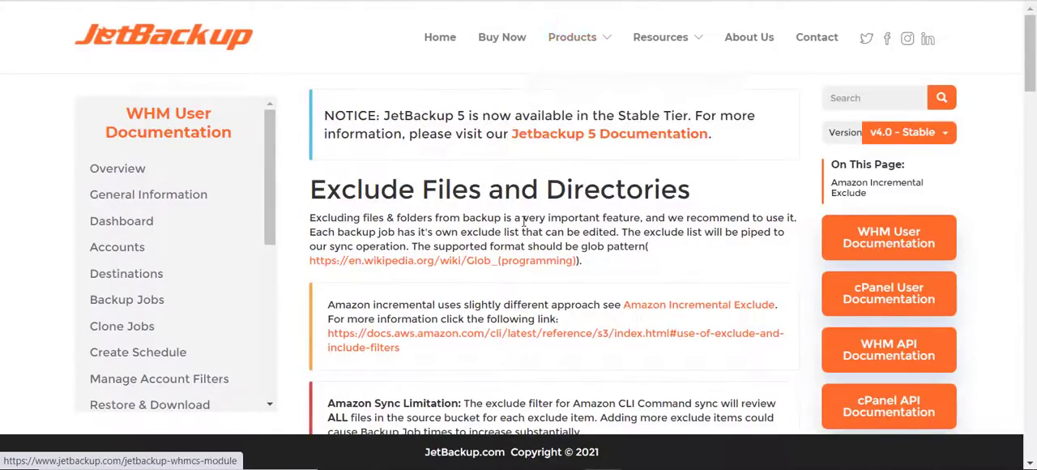
pyautogui.scroll(-3, 522, 221)
pyautogui.scroll(-6, 523, 222)
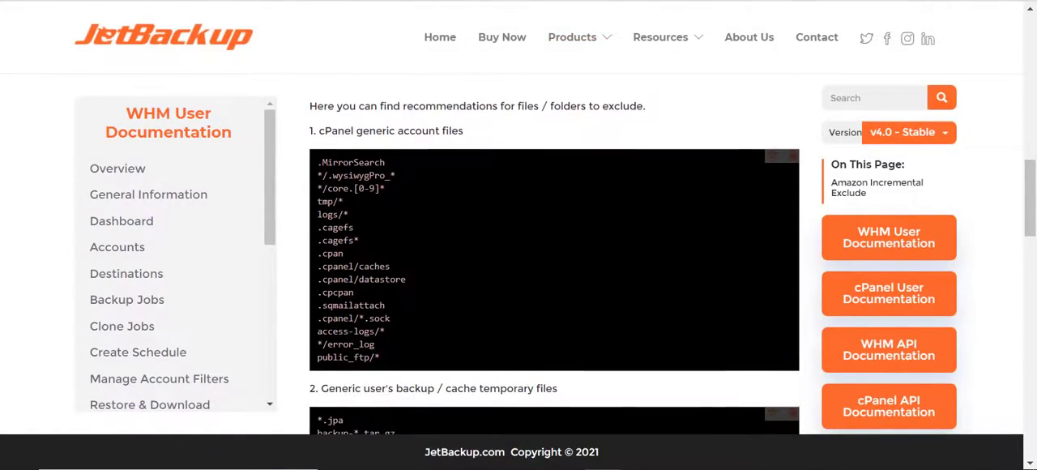
pyautogui.moveTo(318, 161); pyautogui.dragTo(360, 259)
pyautogui.scroll(-6, 415, 278)
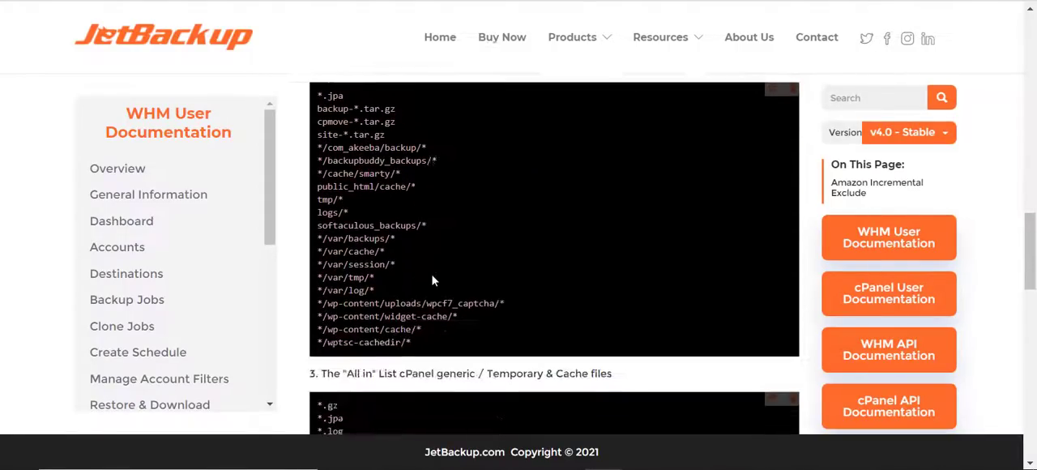
pyautogui.scroll(3, 432, 273)
pyautogui.scroll(-4, 431, 273)
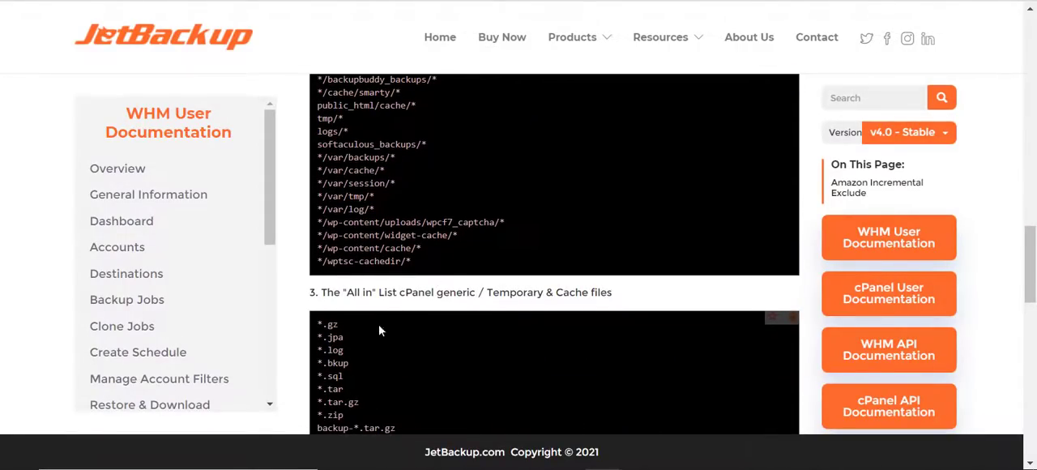
# Copy the entire "All in" list of cPanel generic, temporary and cache files from the documentation
pyautogui.moveTo(317, 323); pyautogui.dragTo(376, 347)
pyautogui.scroll(-8, 377, 347)
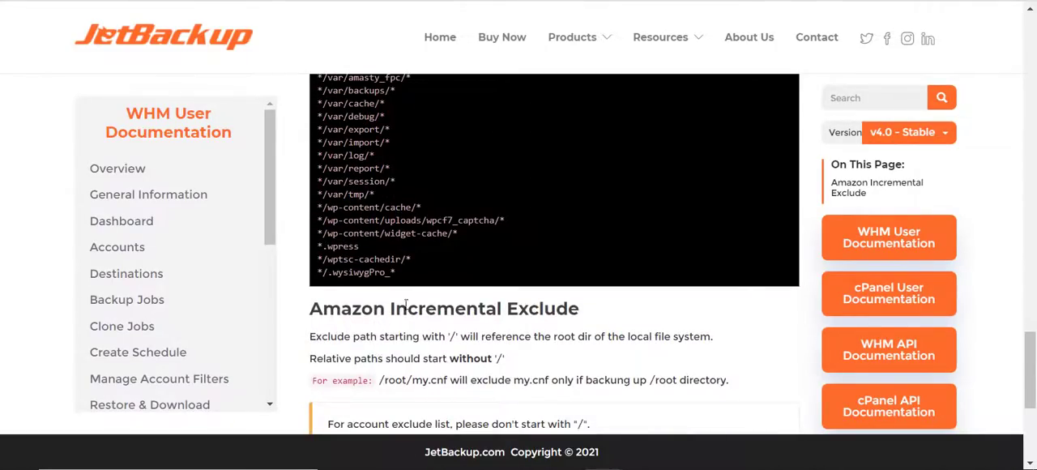
pyautogui.tripleClick(421, 284)
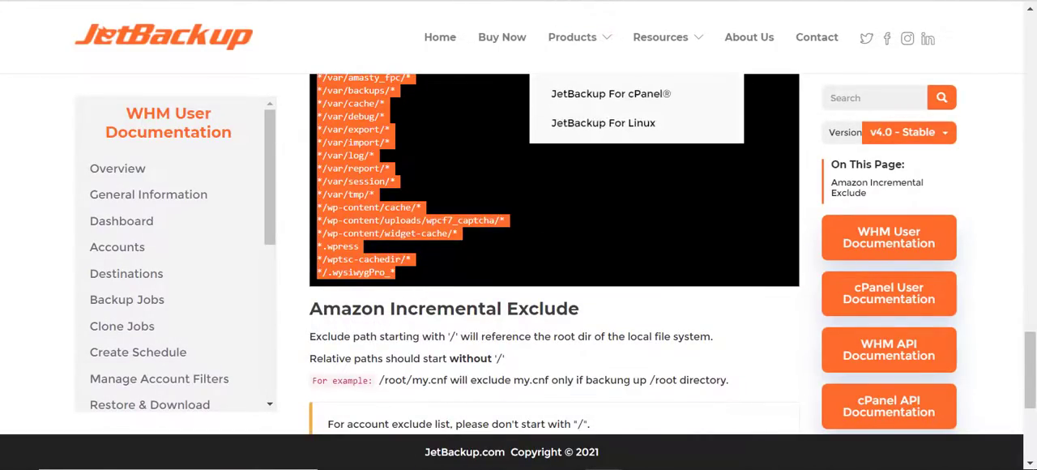
pyautogui.scroll(-3, 554, 251)
# Return to the backup job in WHM and insert the copied list as multiple directories and files to exclude
pyautogui.hotkey('ctrl', 'shift', 'Tab')
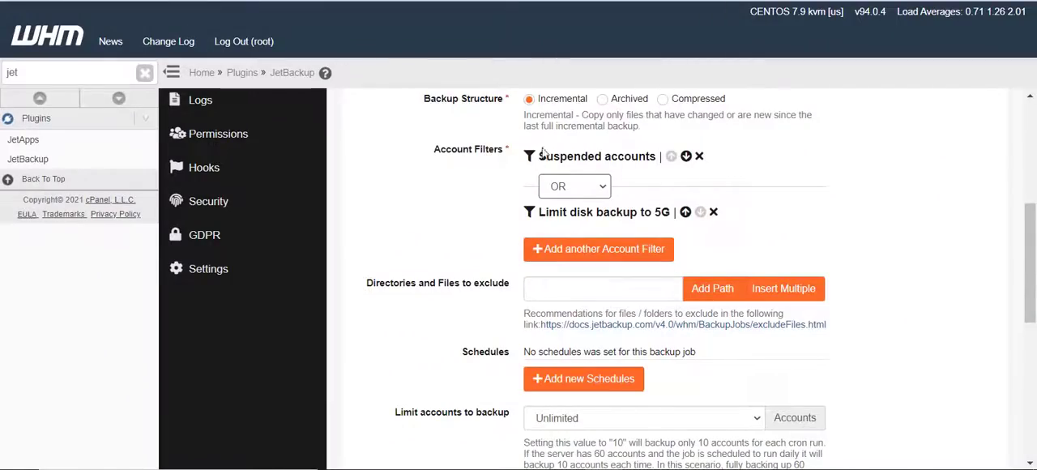
pyautogui.scroll(-2, 529, 260)
pyautogui.scroll(1, 554, 260)
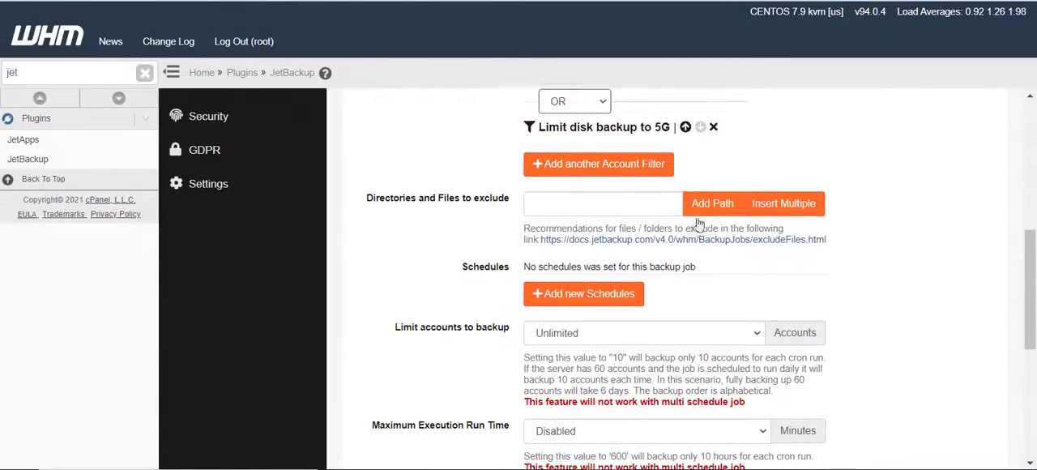
pyautogui.click(772, 211)
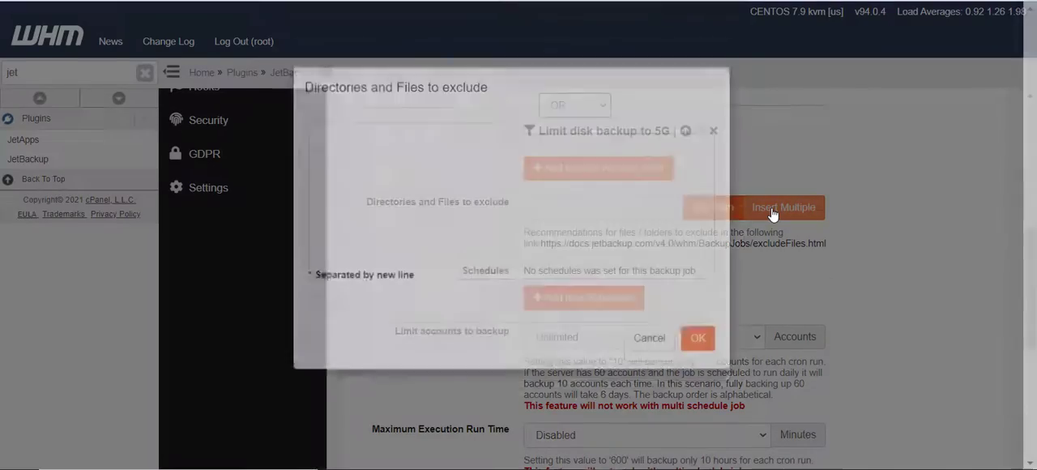
pyautogui.hotkey('ctrl', 'v')
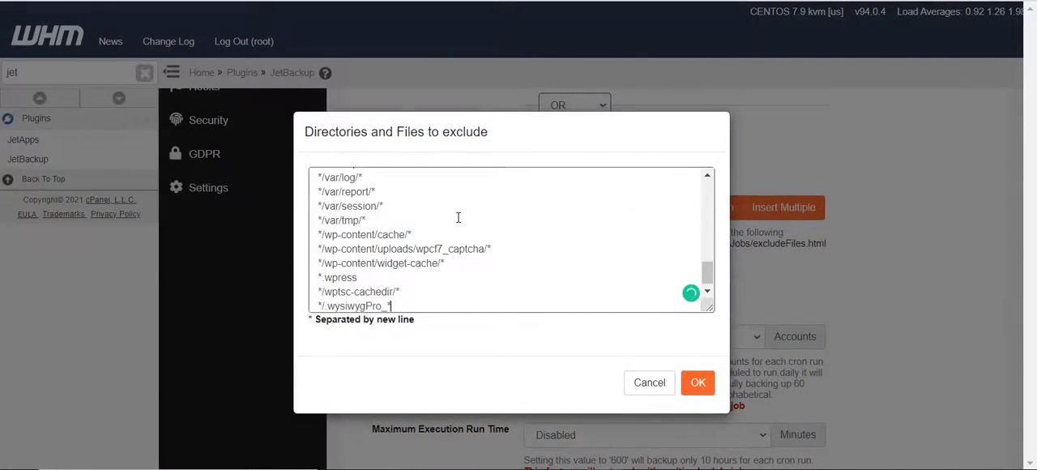
pyautogui.click(698, 384)
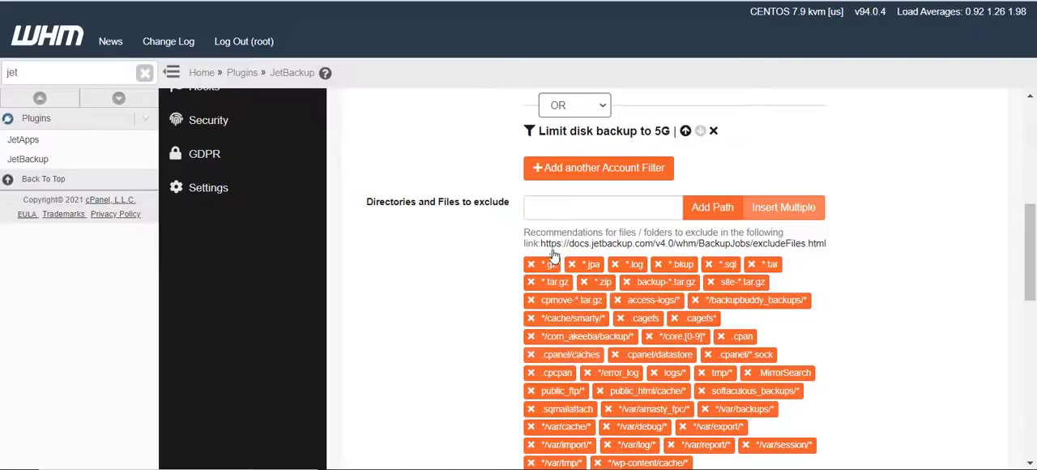
# Start creating a new schedule for the backup job and name it "Daily"
pyautogui.scroll(-1, 406, 321)
pyautogui.scroll(-2, 408, 328)
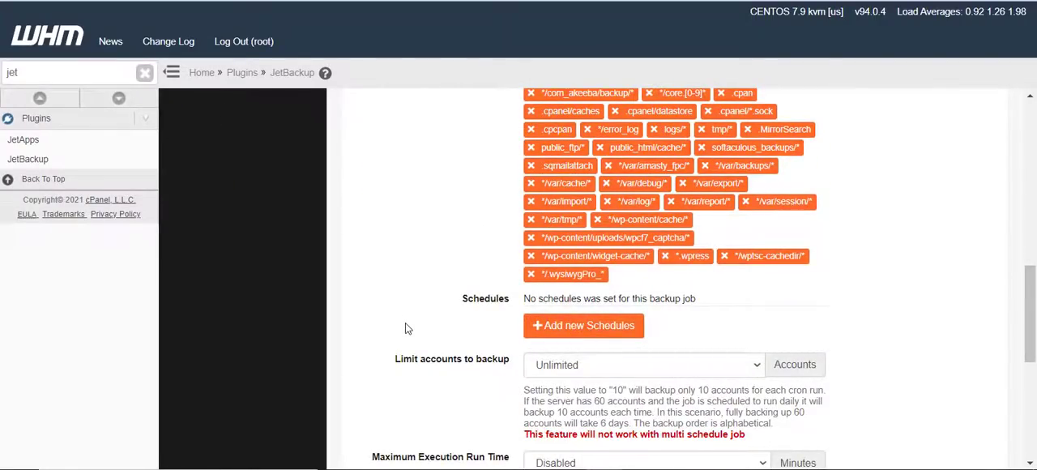
pyautogui.scroll(-1, 405, 324)
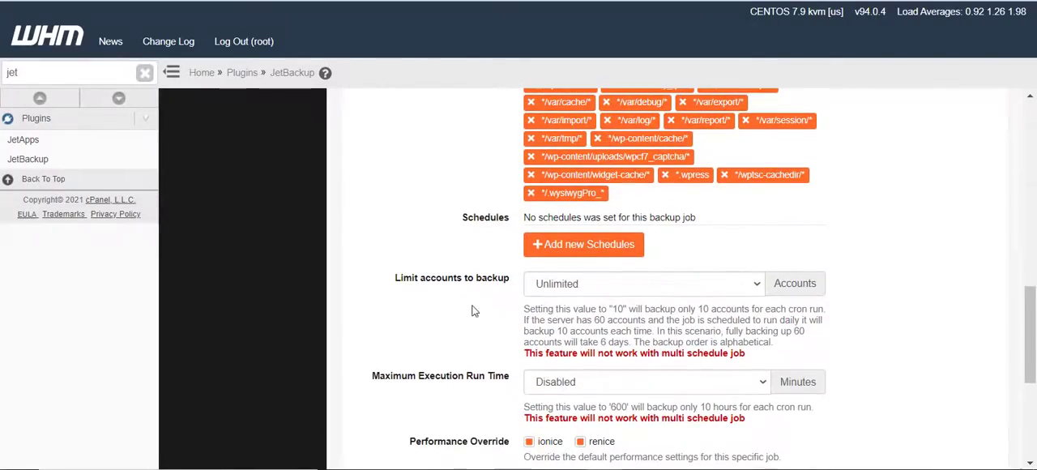
pyautogui.click(566, 251)
pyautogui.click(419, 170)
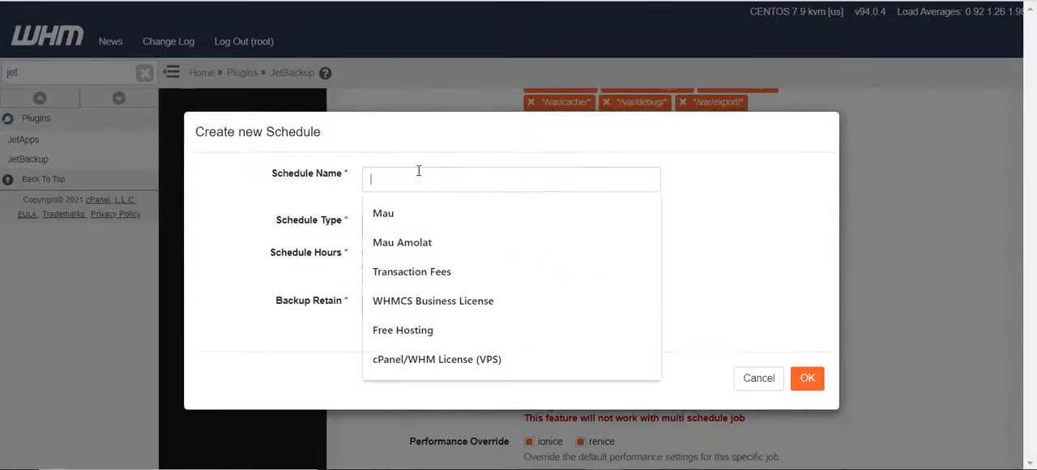
pyautogui.click(316, 196)
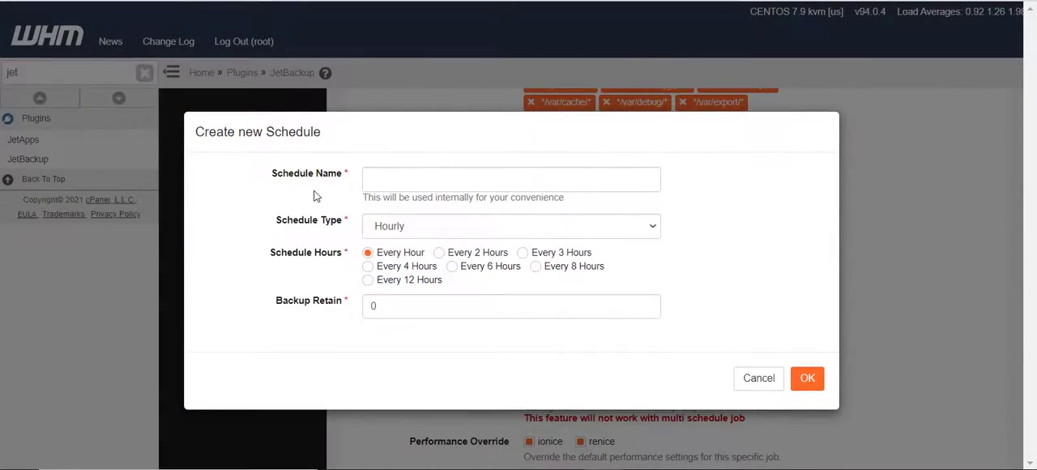
pyautogui.click(389, 177)
pyautogui.write('Daily')
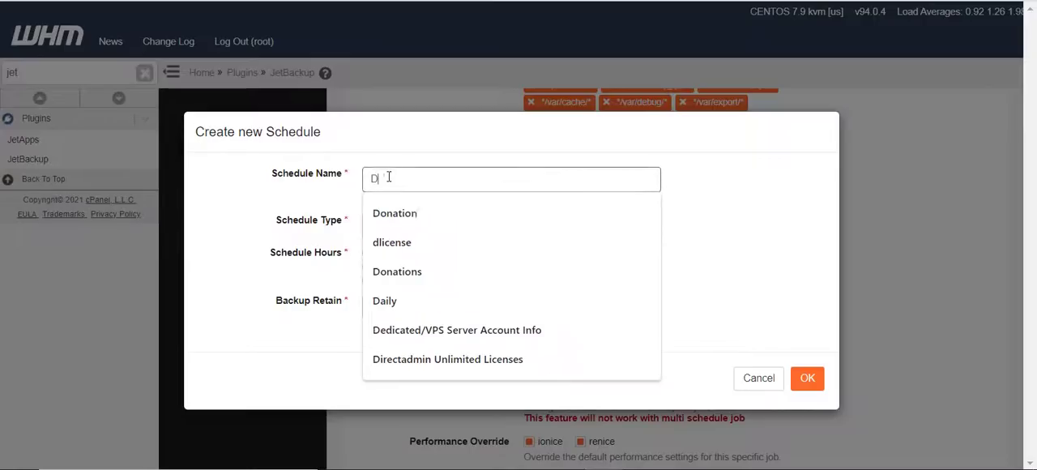
pyautogui.click(296, 197)
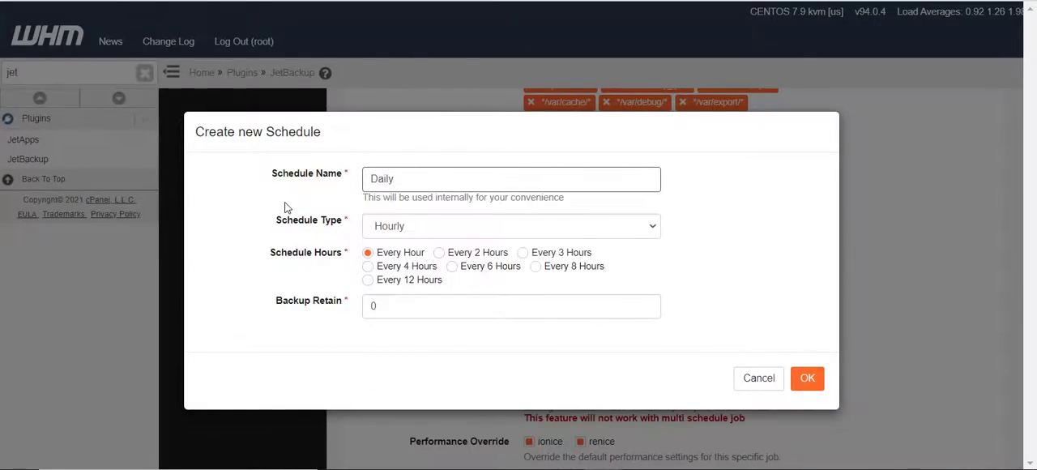
# Set the schedule type to Daily and enable all seven days from Sunday to Saturday
pyautogui.click(436, 226)
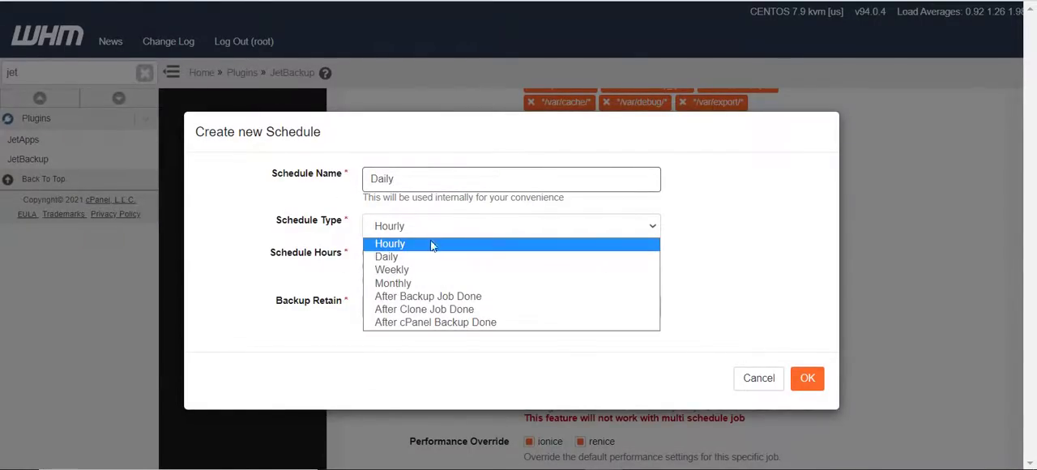
pyautogui.click(425, 256)
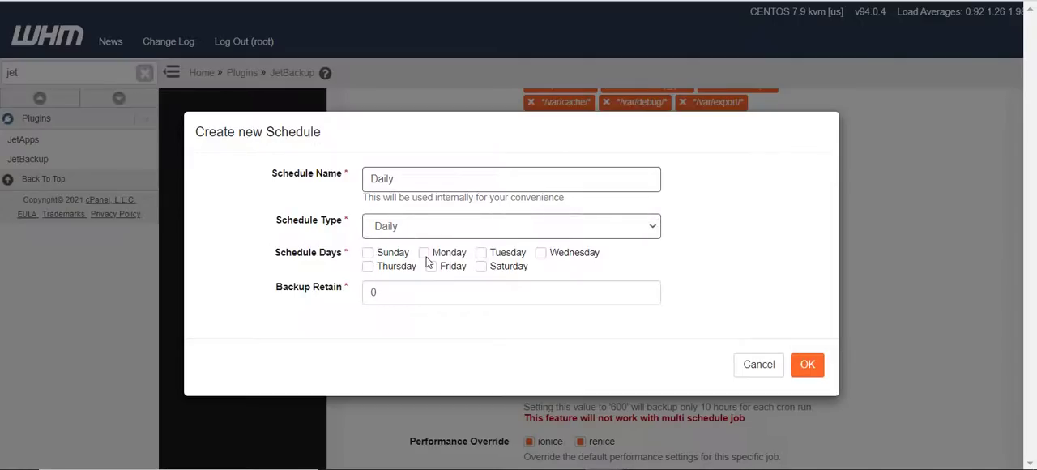
pyautogui.click(381, 254)
pyautogui.click(381, 269)
pyautogui.click(442, 268)
pyautogui.click(438, 254)
pyautogui.click(491, 257)
pyautogui.click(494, 269)
pyautogui.click(548, 254)
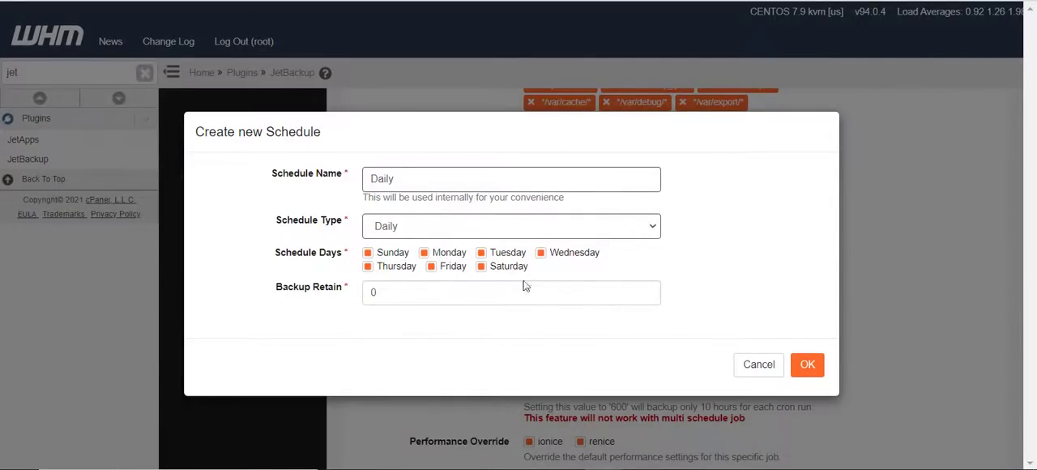
# Set the schedule's backup retention to 1 and create the schedule
pyautogui.moveTo(435, 294); pyautogui.dragTo(329, 314)
pyautogui.write('1')
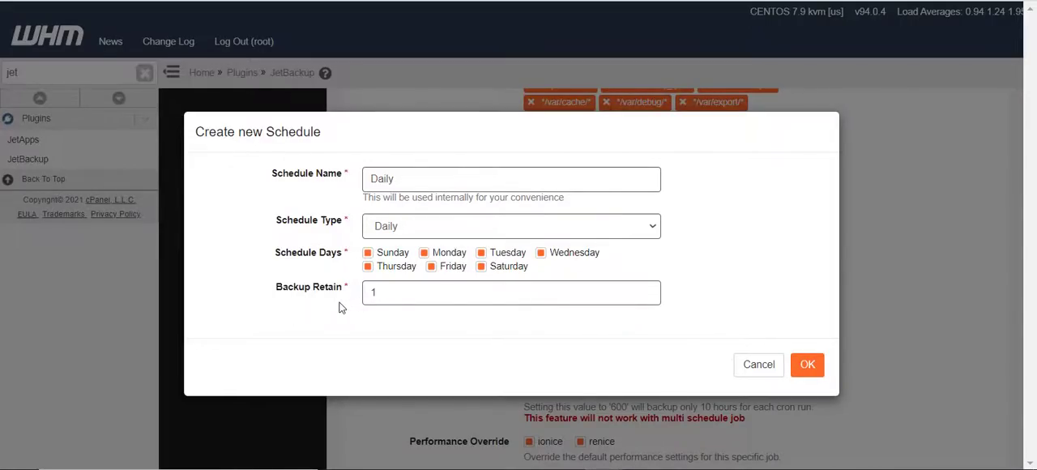
pyautogui.click(818, 370)
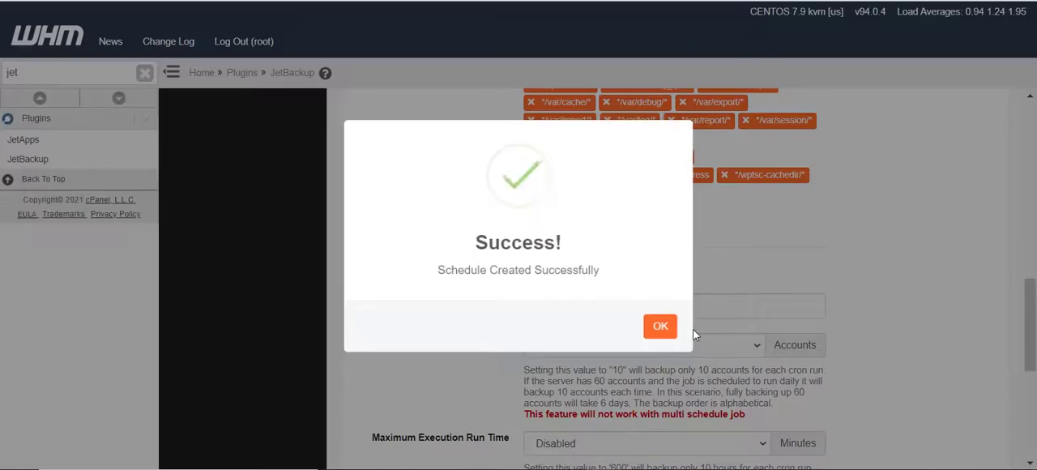
pyautogui.click(661, 390)
pyautogui.scroll(-1, 526, 328)
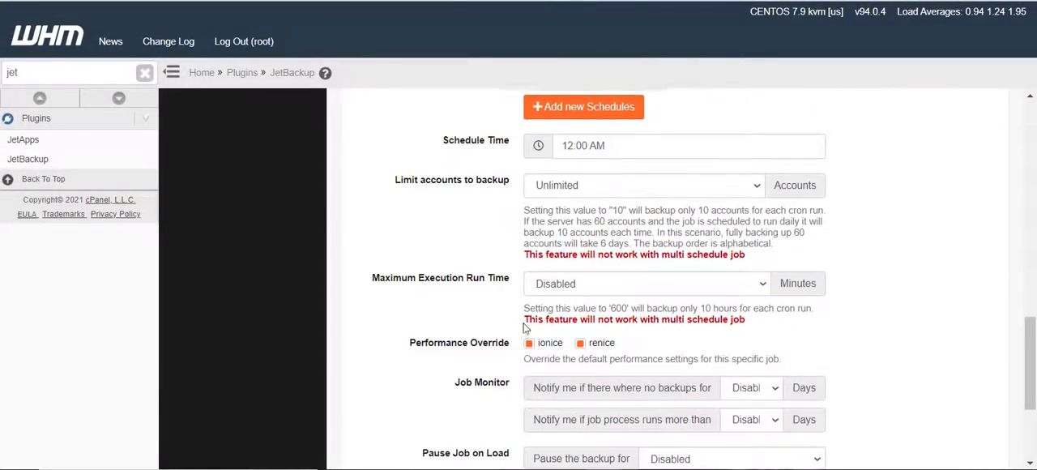
# Set the backup job's schedule time to 01:00 PM and keep the limit of accounts to back up at Unlimited
pyautogui.scroll(1, 568, 243)
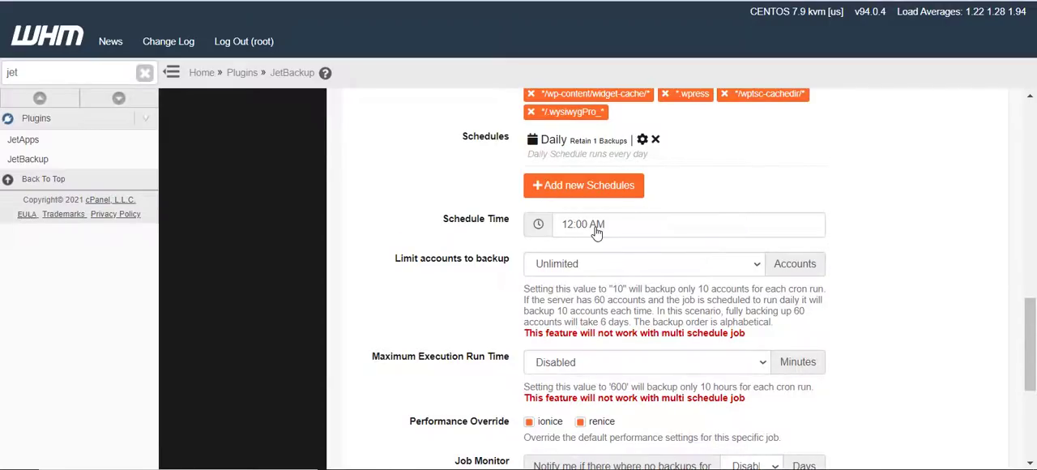
pyautogui.click(597, 233)
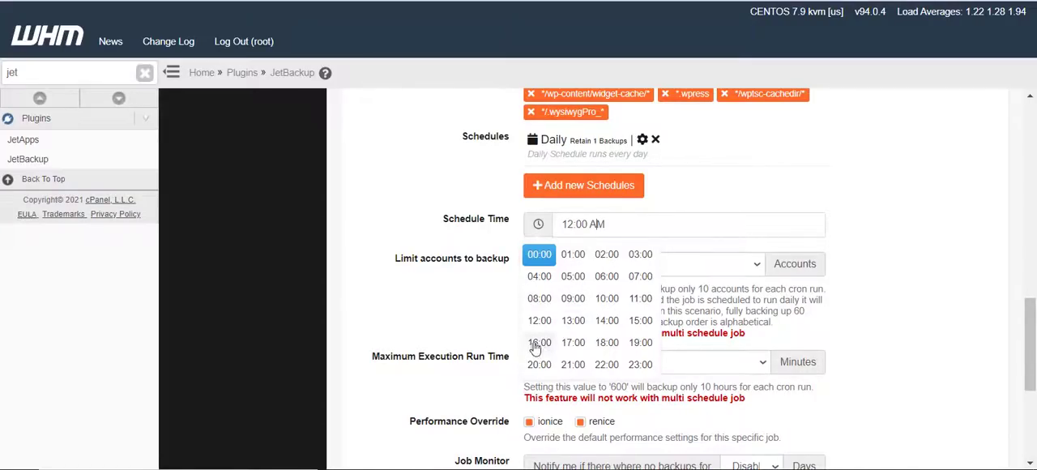
pyautogui.click(573, 256)
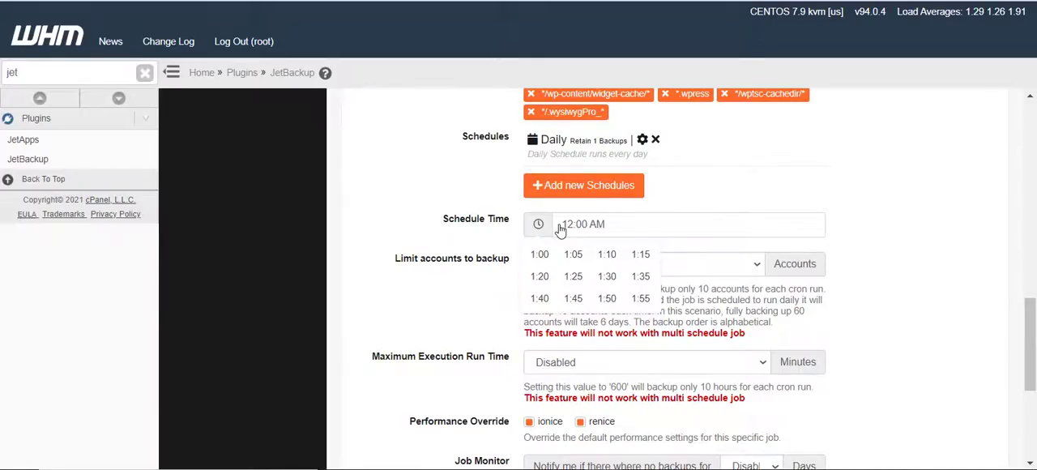
pyautogui.doubleClick(565, 229)
pyautogui.write('13')
pyautogui.click(716, 208)
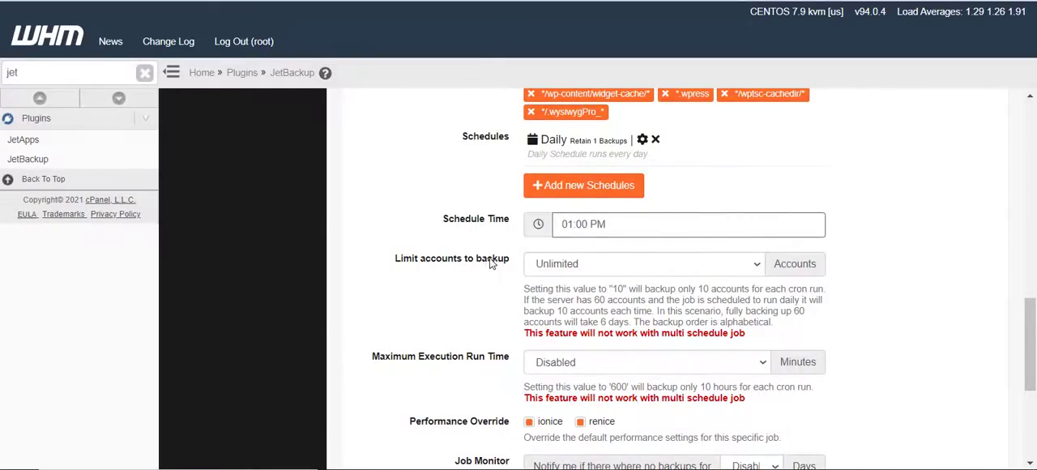
pyautogui.click(576, 267)
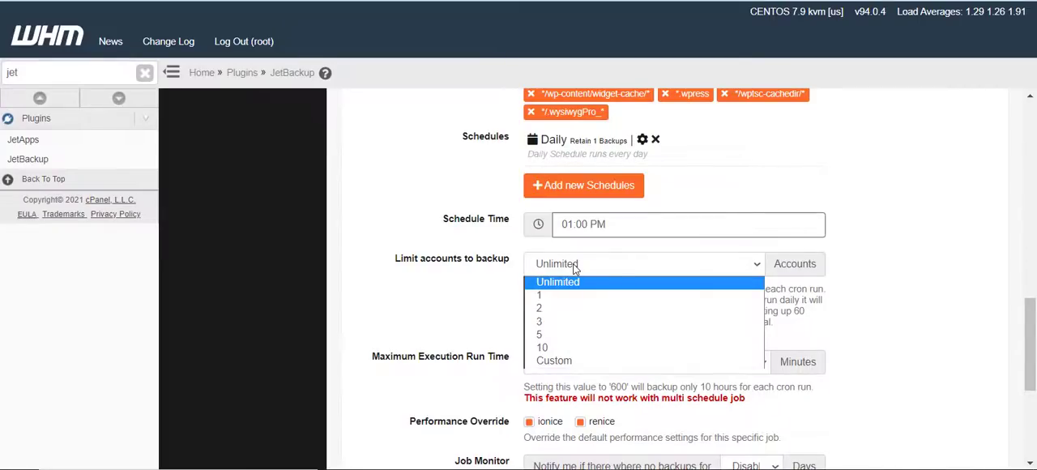
pyautogui.click(575, 266)
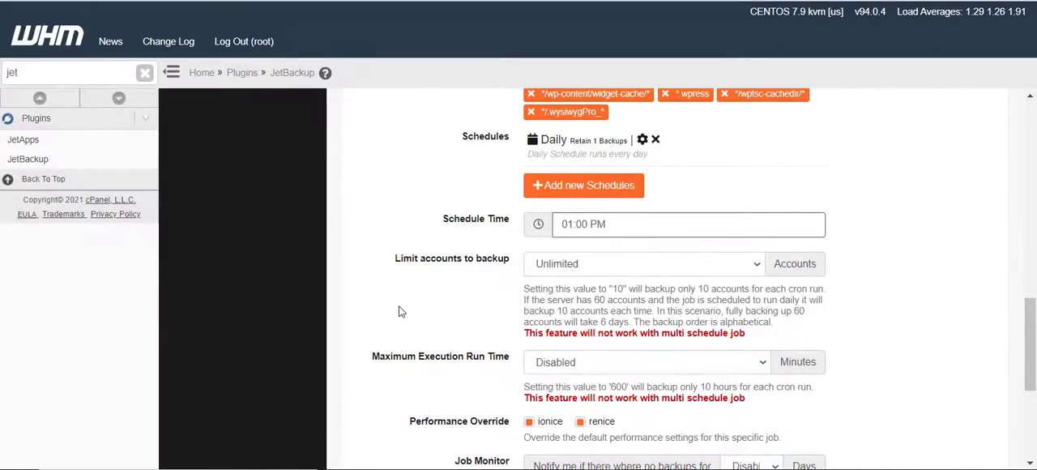
# Set the Job Monitor to notify after 2 days without backups and when the job process runs more than 1 day
pyautogui.scroll(-1, 399, 311)
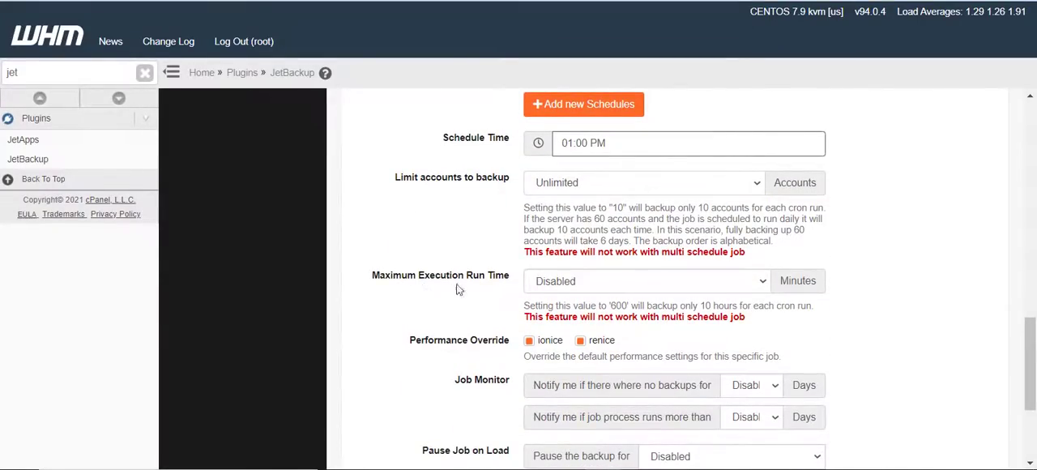
pyautogui.scroll(-2, 499, 298)
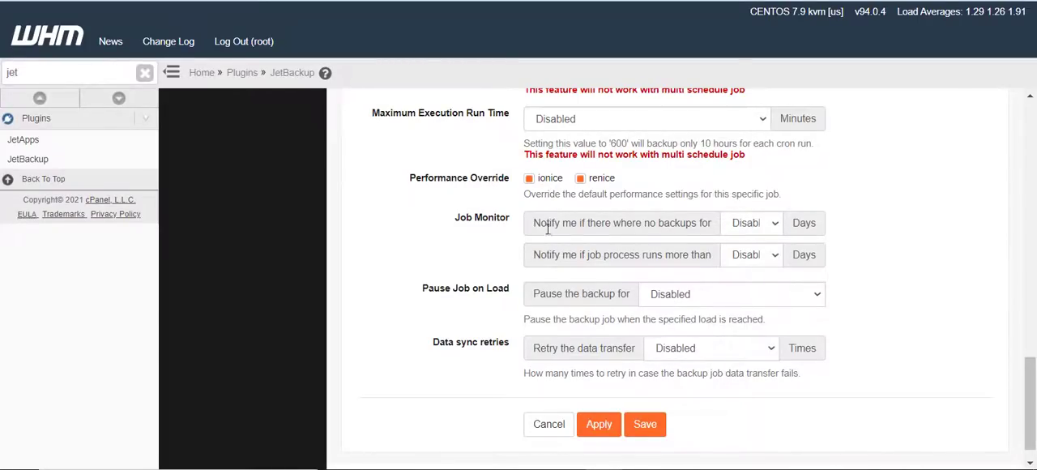
pyautogui.moveTo(416, 289); pyautogui.dragTo(533, 279)
pyautogui.click(739, 228)
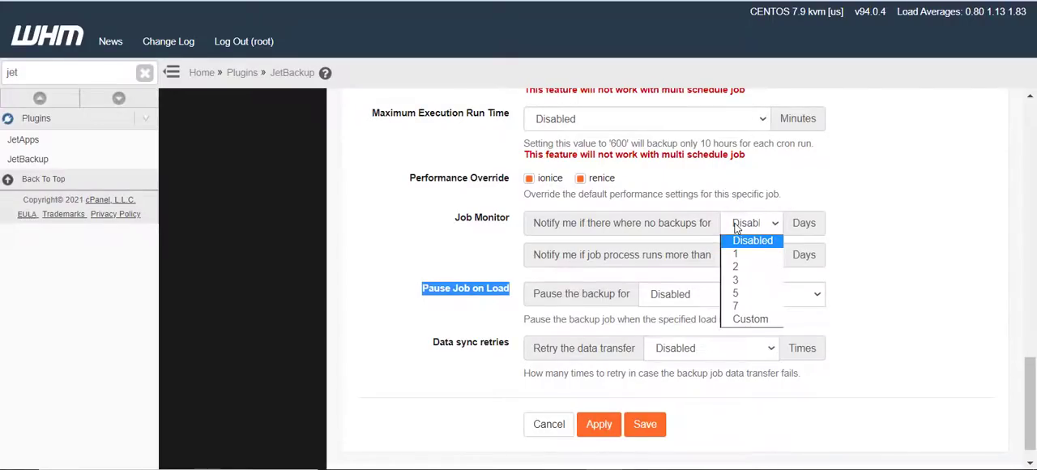
pyautogui.click(739, 254)
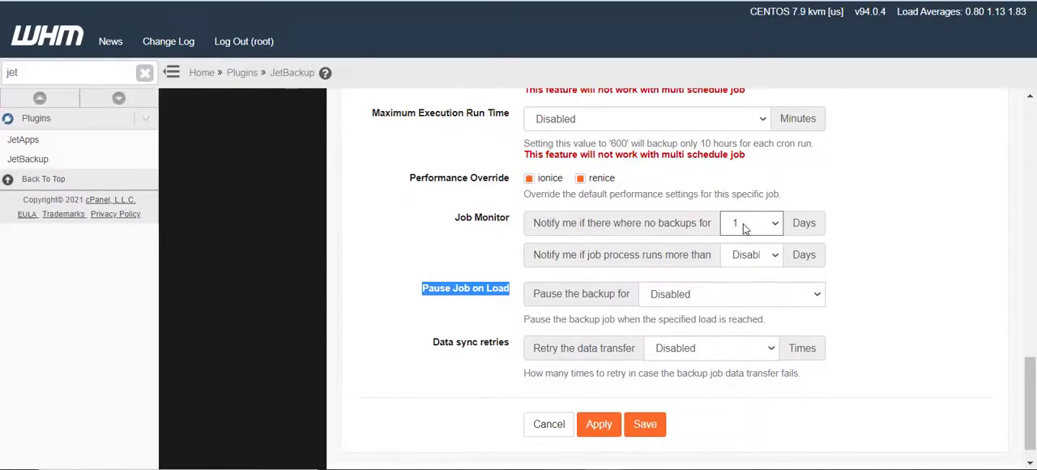
pyautogui.click(737, 224)
pyautogui.click(744, 267)
pyautogui.click(742, 262)
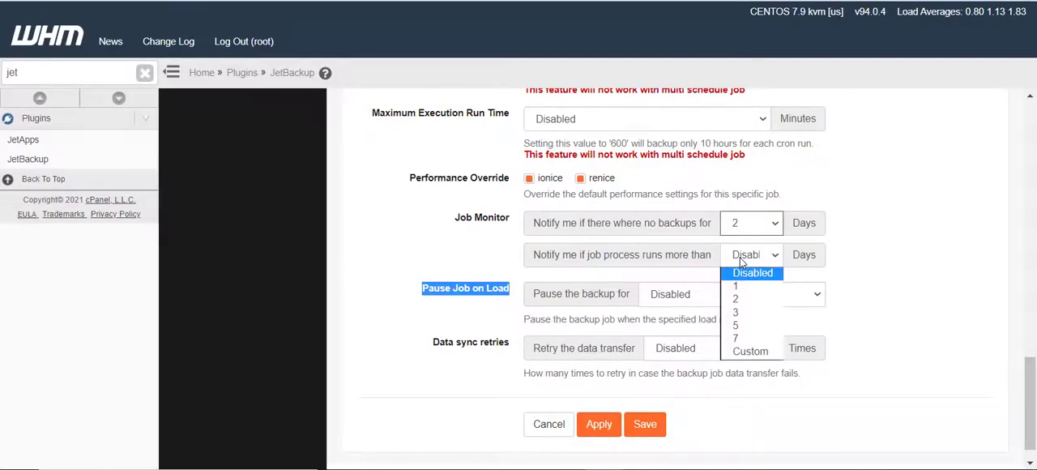
pyautogui.click(743, 289)
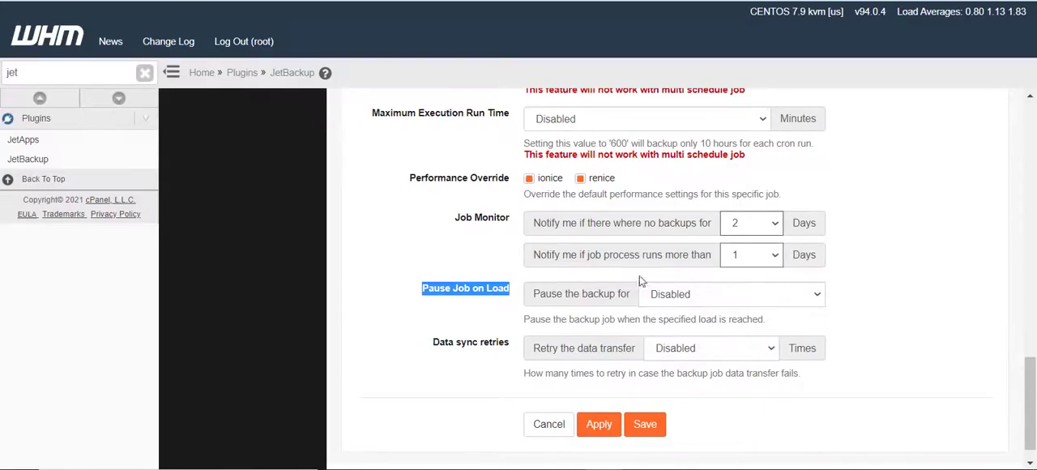
# Save the backup job and check its entry in the Backup Jobs list
pyautogui.scroll(-1, 515, 265)
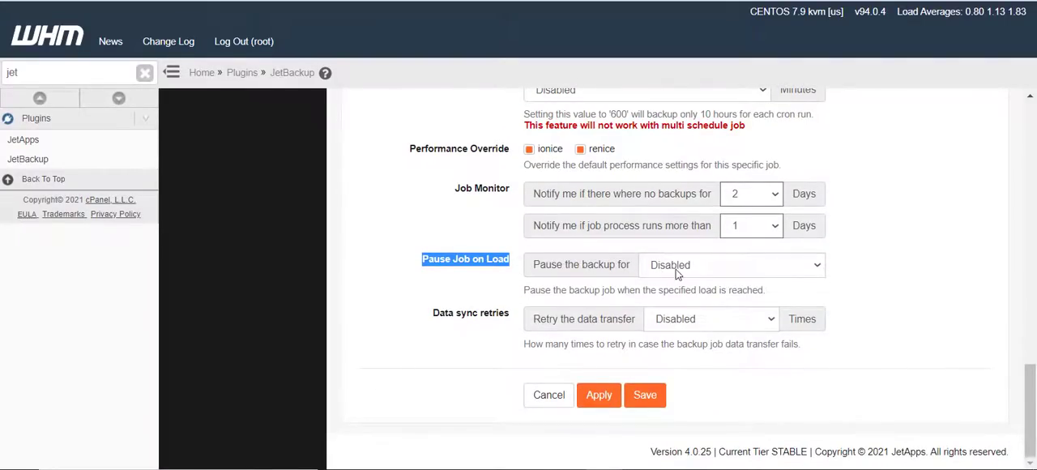
pyautogui.click(471, 318)
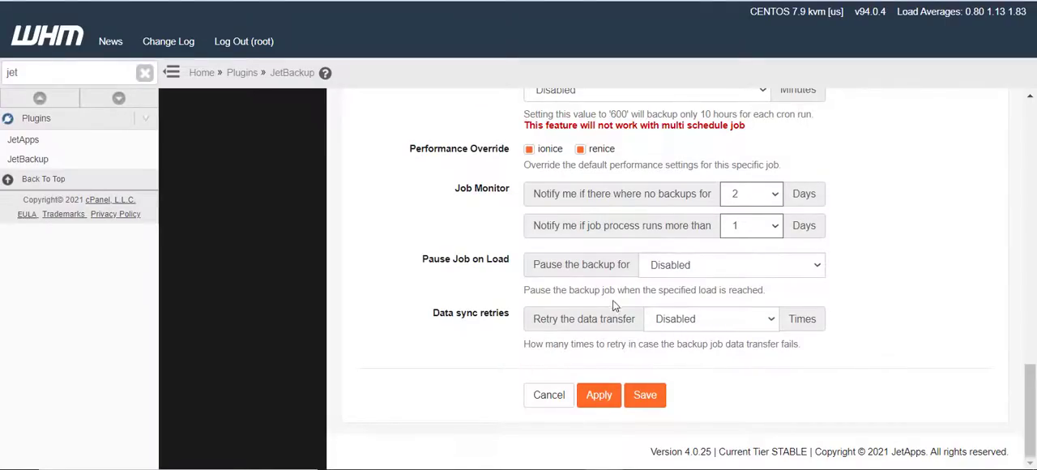
pyautogui.click(652, 401)
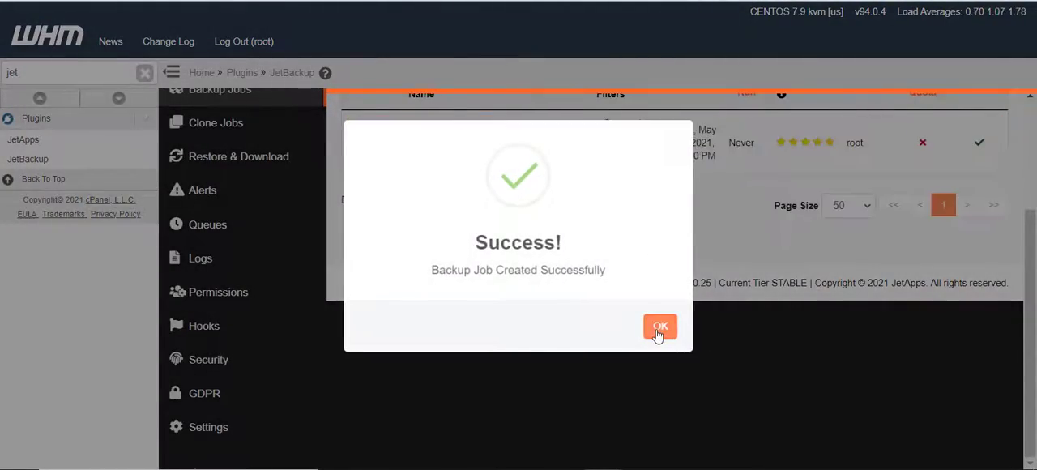
pyautogui.click(659, 326)
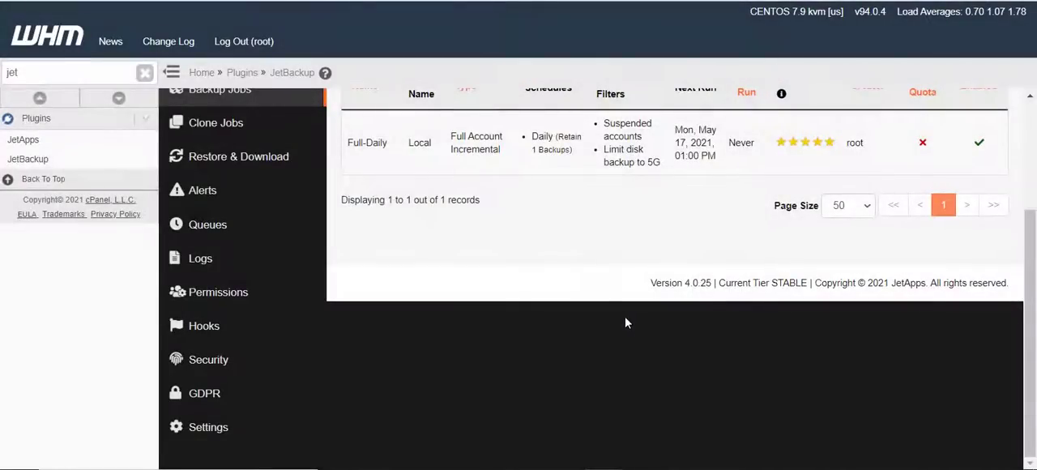
pyautogui.scroll(3, 407, 223)
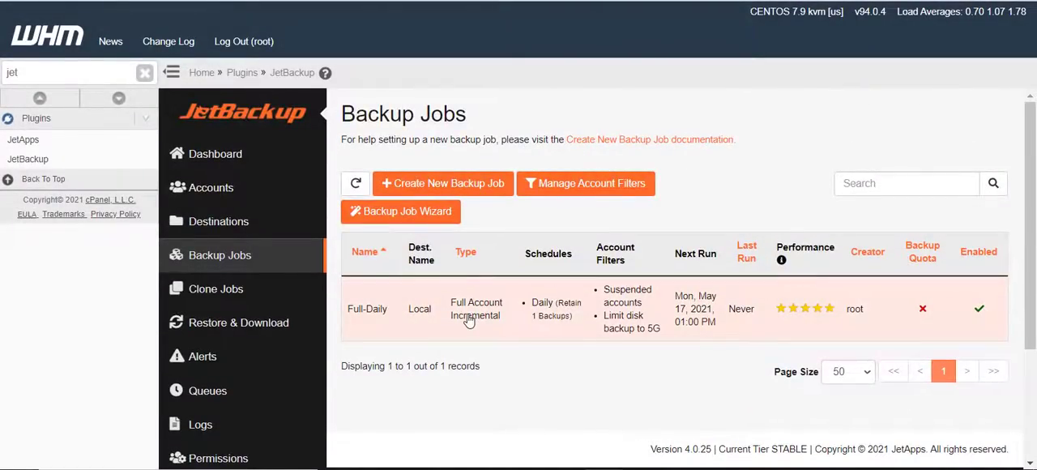
# Open JetBackup's permissions and filter the global WHM permissions to Backups Permissions
pyautogui.scroll(-2, 257, 298)
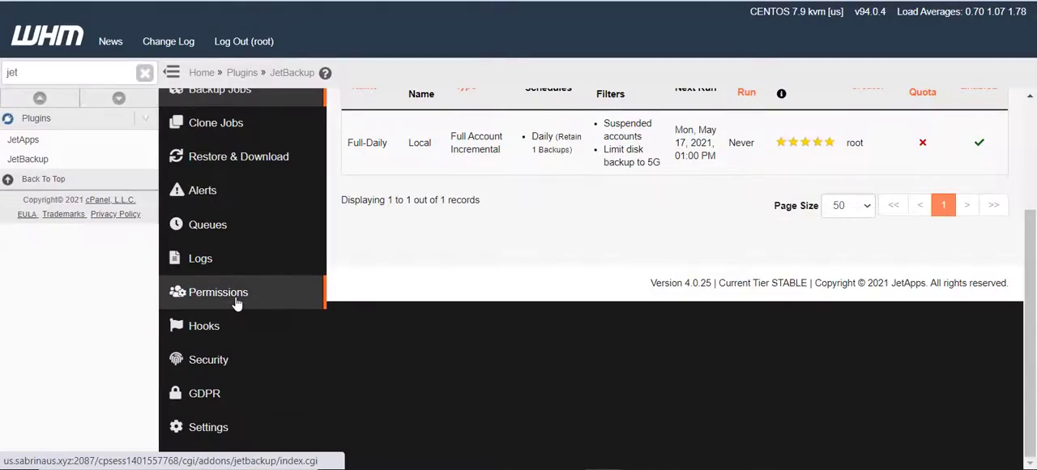
pyautogui.click(237, 302)
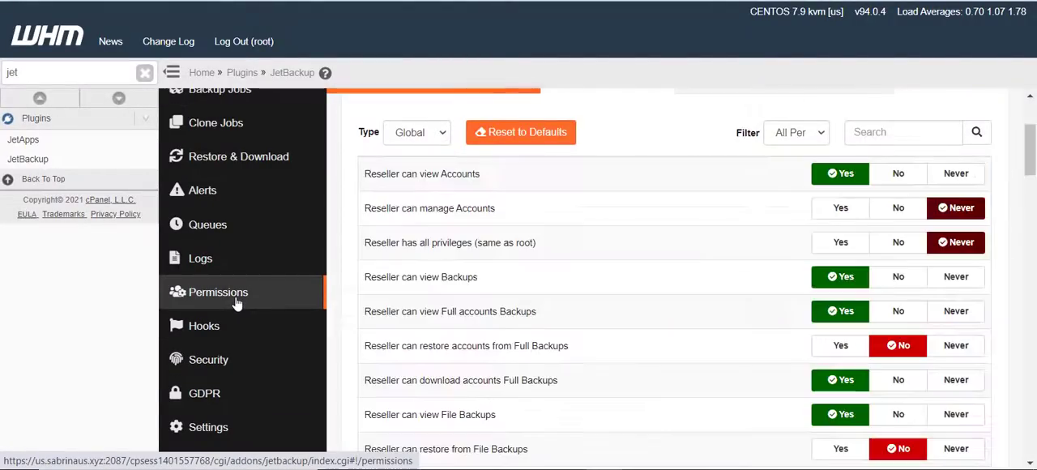
pyautogui.scroll(2, 400, 203)
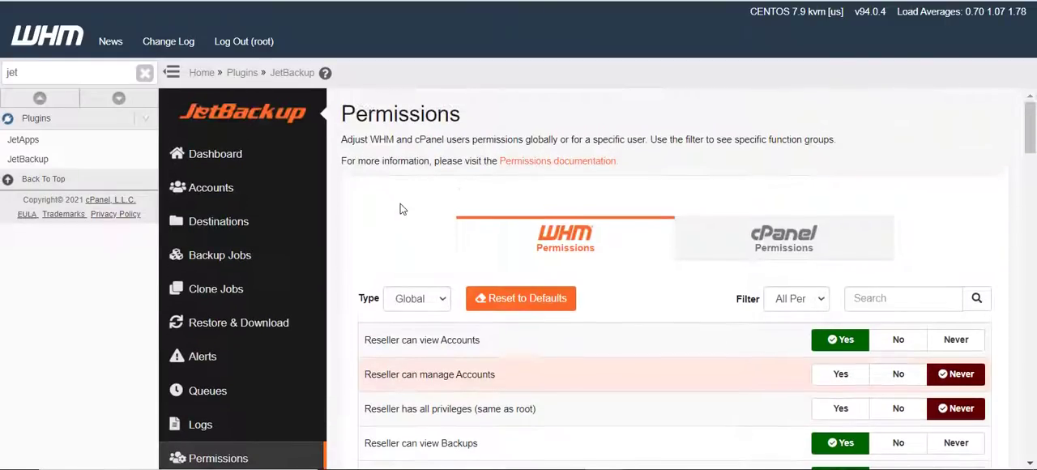
pyautogui.click(406, 303)
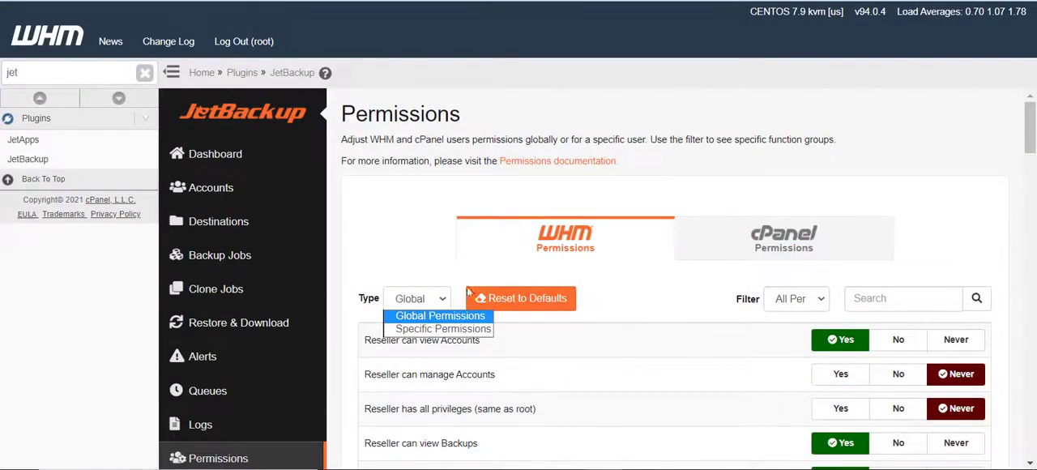
pyautogui.click(445, 247)
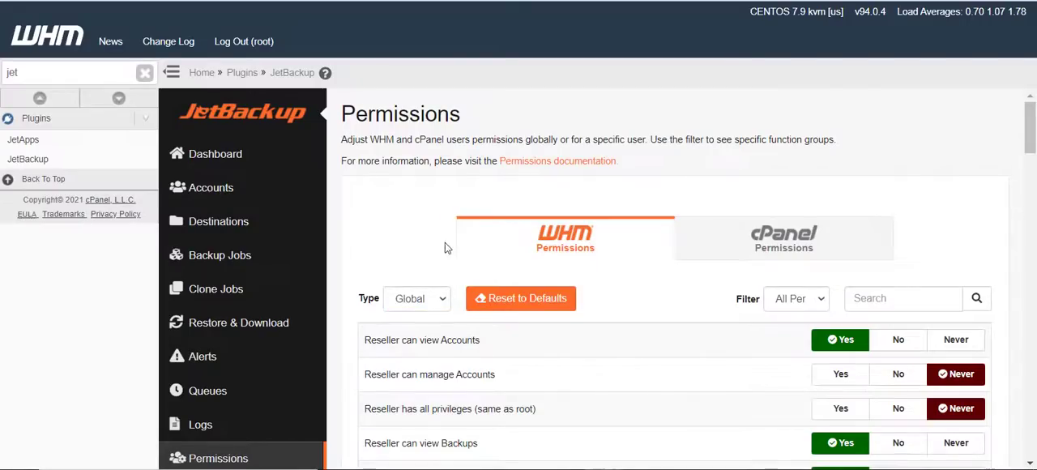
pyautogui.click(802, 301)
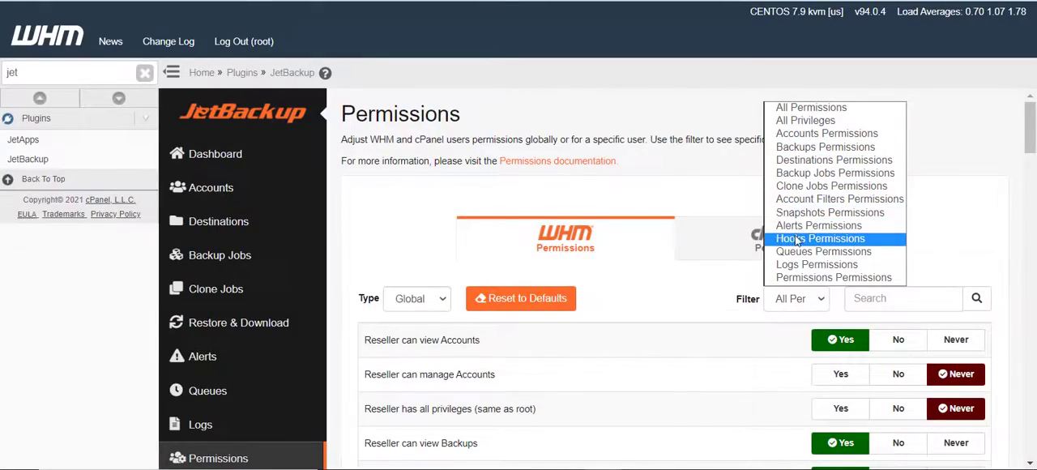
pyautogui.click(799, 148)
pyautogui.scroll(-1, 696, 301)
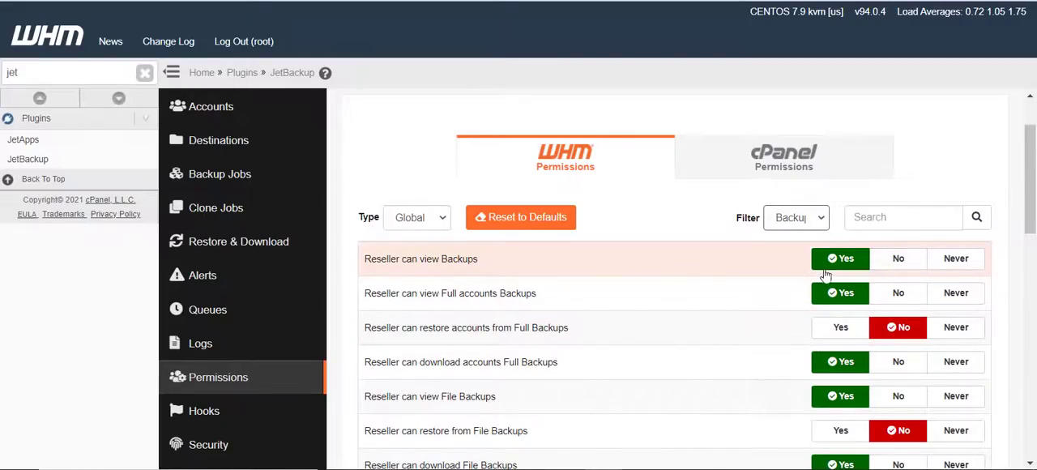
# Search the filtered reseller permissions for "download"
pyautogui.click(895, 216)
pyautogui.write('do')
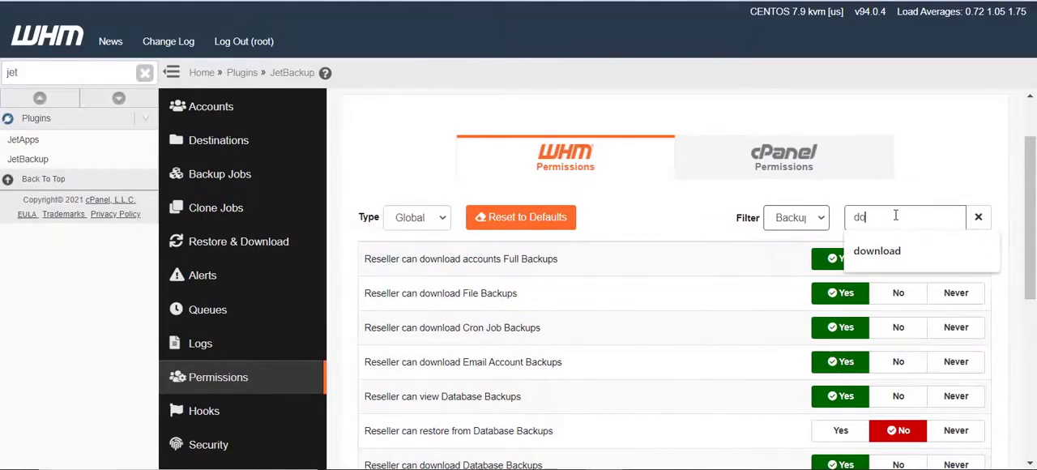
pyautogui.write('wnload')
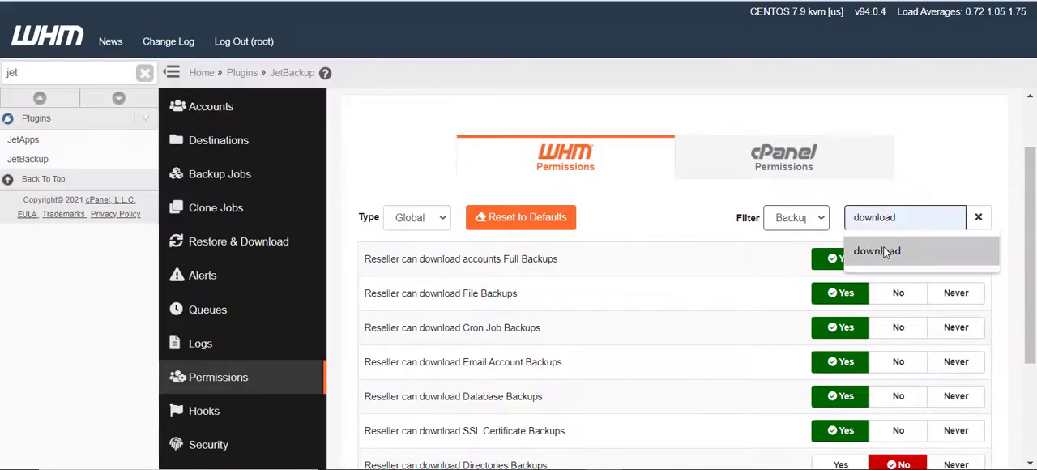
pyautogui.click(879, 250)
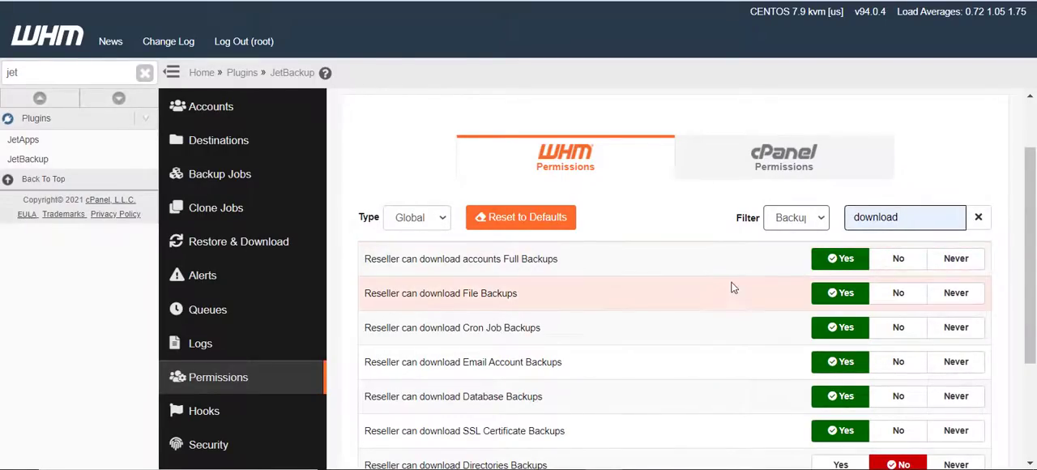
# Set the permission "Reseller can download accounts Full Backups" to No and save the permissions
pyautogui.scroll(-1, 732, 288)
pyautogui.scroll(1, 730, 290)
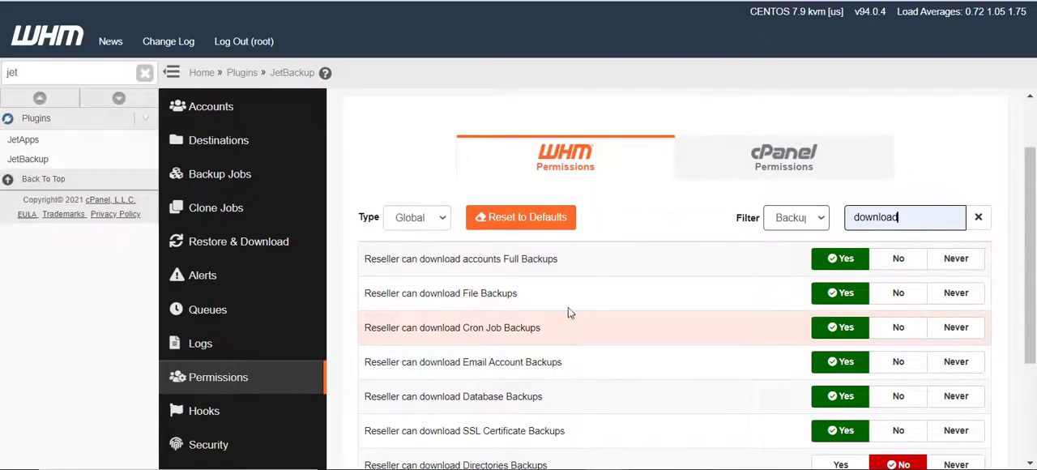
pyautogui.scroll(-1, 578, 298)
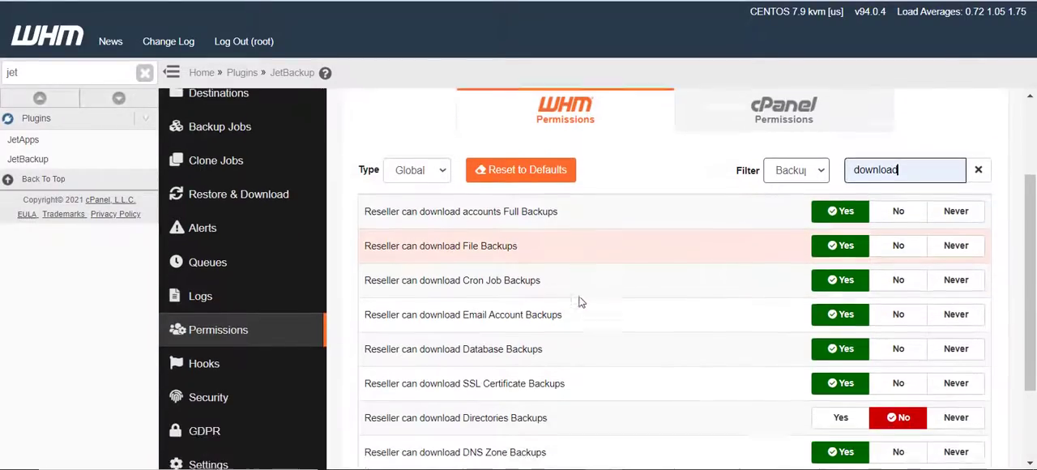
pyautogui.scroll(-1, 579, 302)
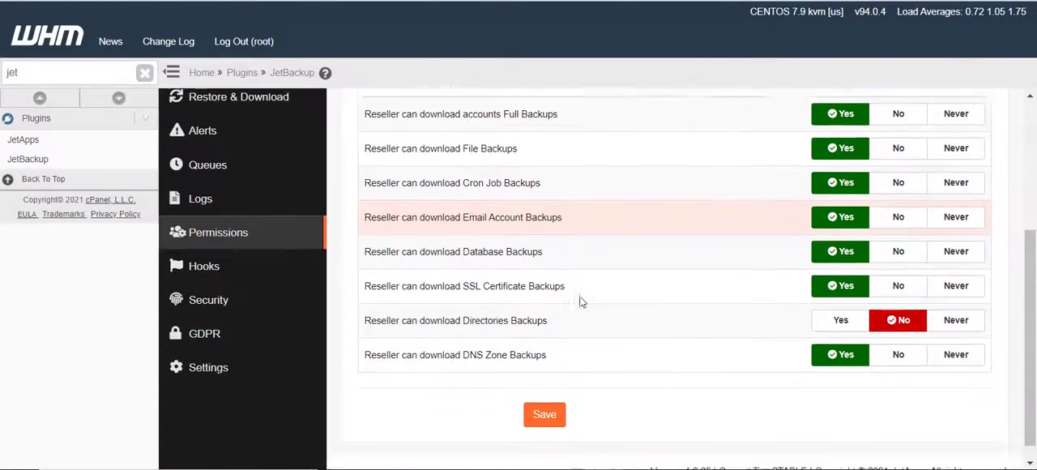
pyautogui.scroll(3, 580, 302)
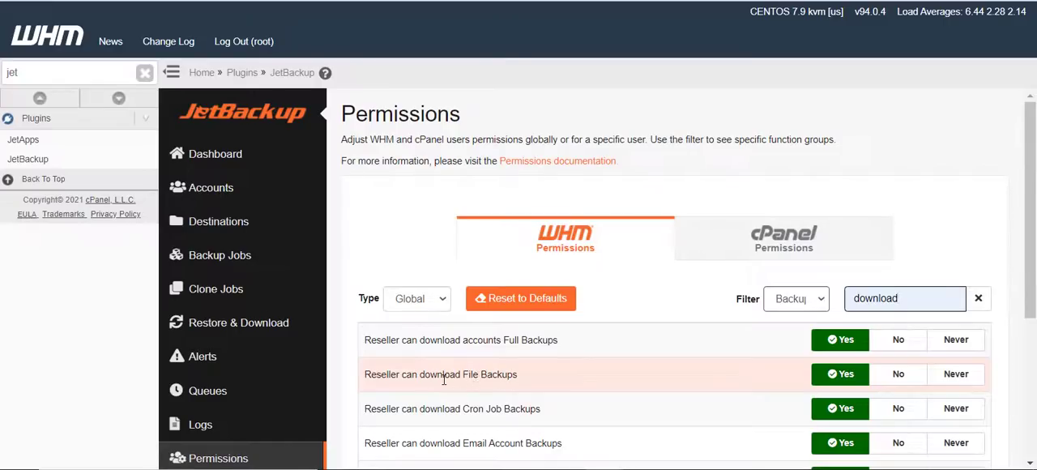
pyautogui.scroll(-1, 451, 374)
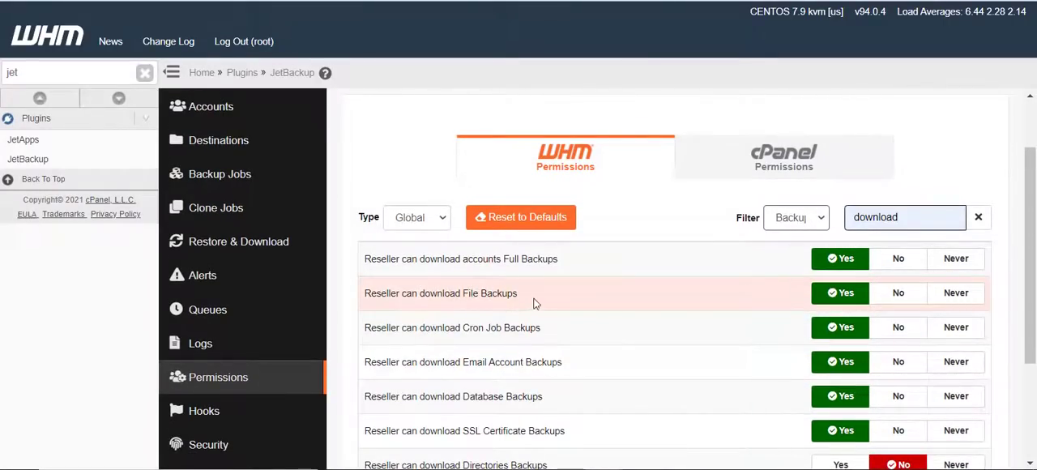
pyautogui.scroll(-2, 539, 376)
pyautogui.scroll(2, 539, 376)
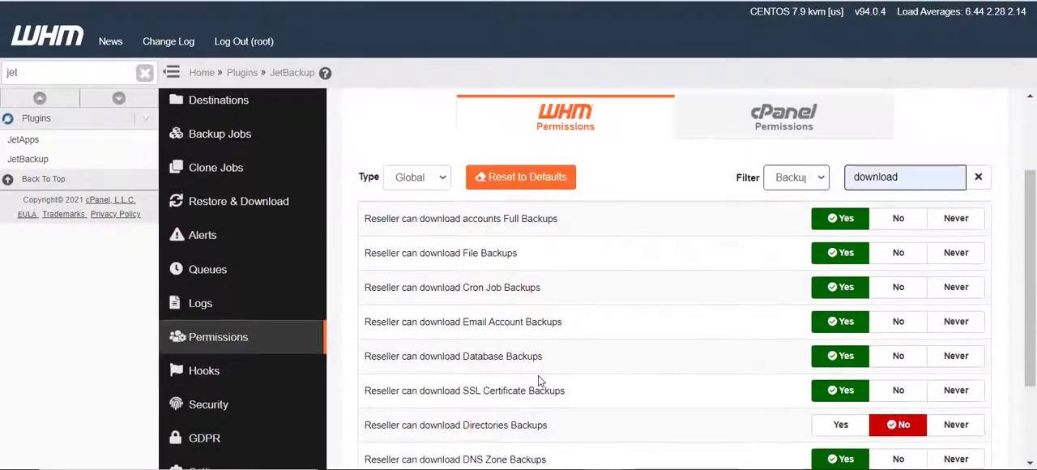
pyautogui.click(896, 260)
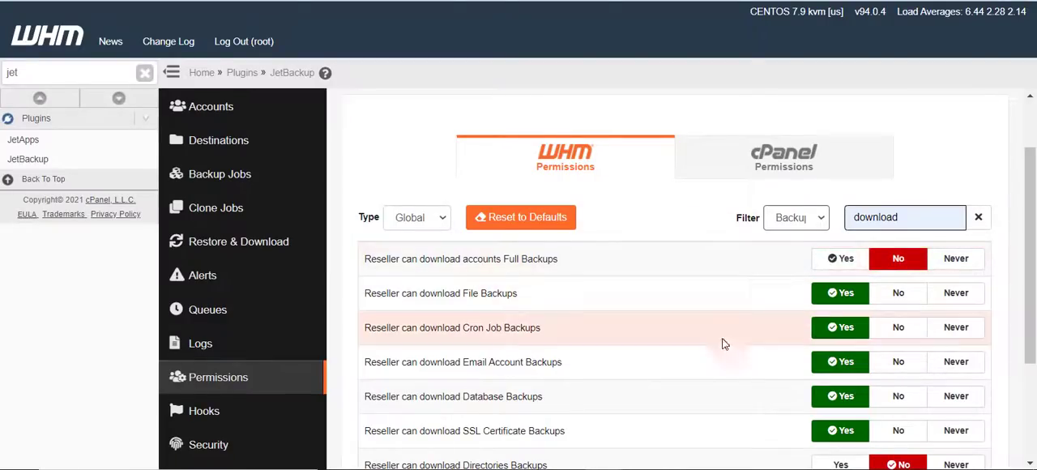
pyautogui.scroll(-2, 713, 286)
pyautogui.click(551, 400)
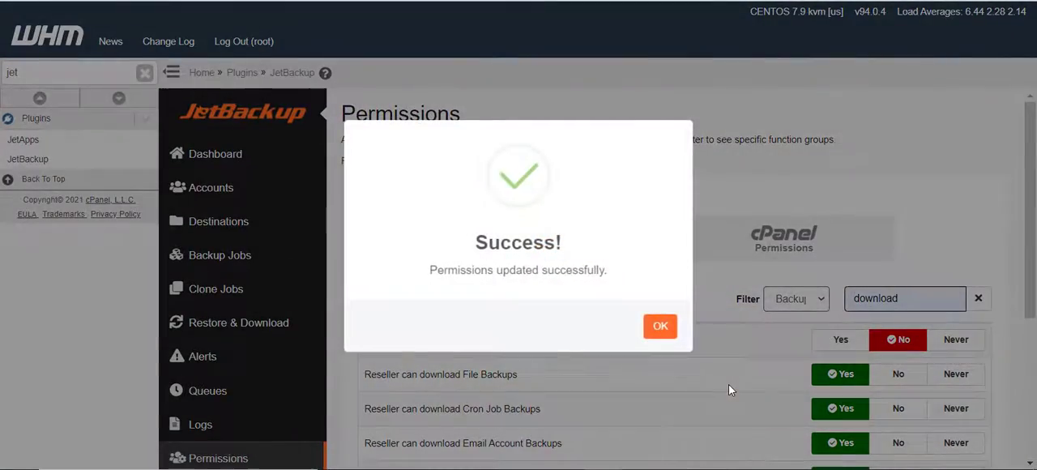
# Open the global cPanel permissions and search them for "download"
pyautogui.click(661, 326)
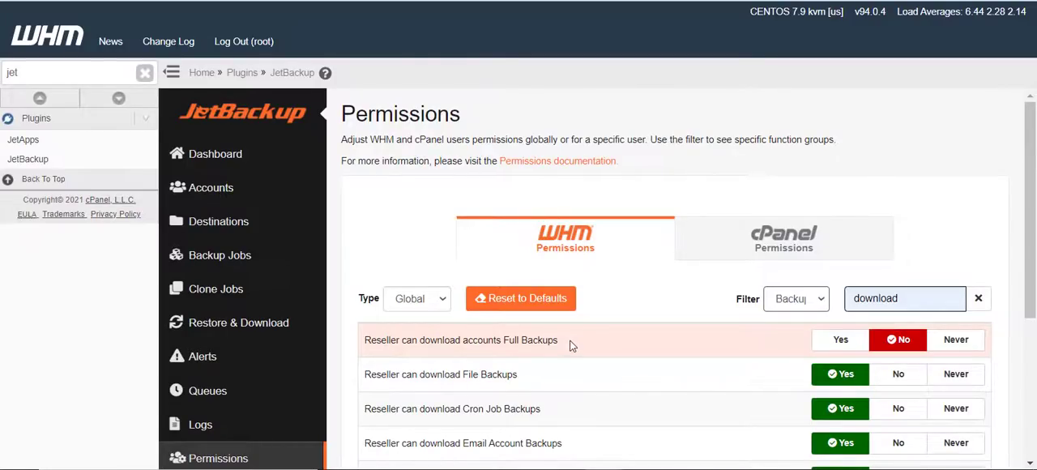
pyautogui.click(760, 245)
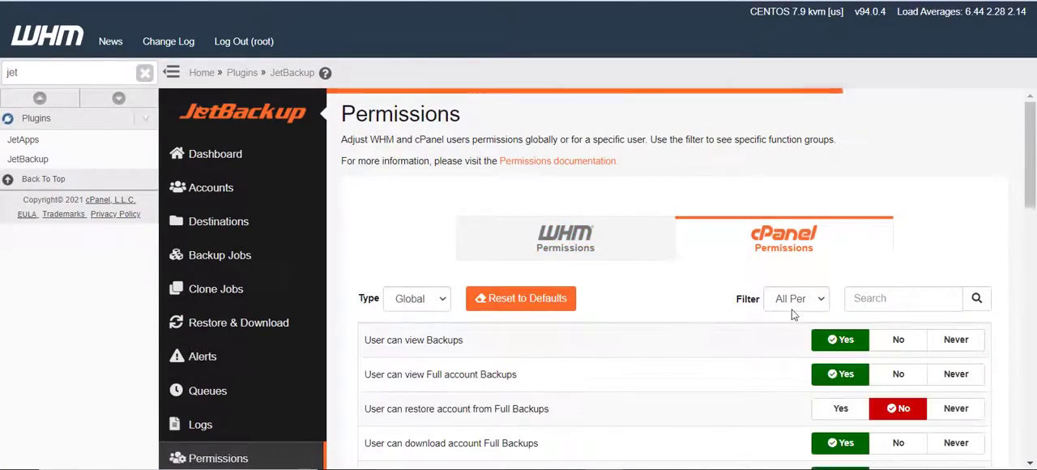
pyautogui.click(906, 308)
pyautogui.write('downl')
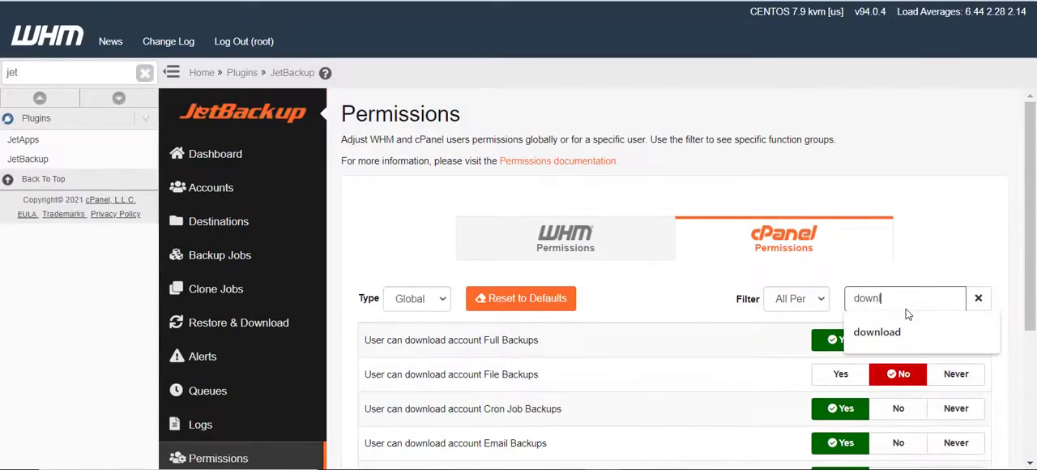
pyautogui.write('oa')
pyautogui.click(903, 321)
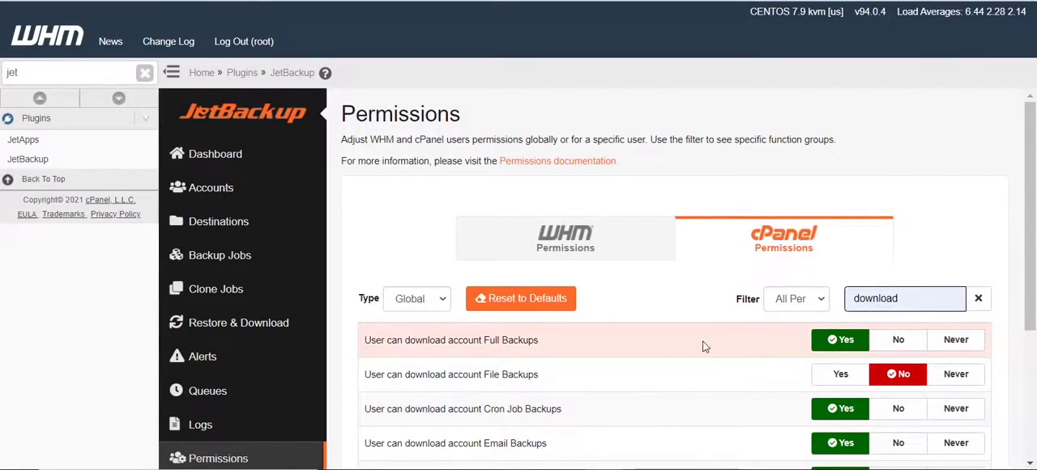
# Set "User can download account Full Backups" to No and "User can download account File Backups" to Yes, and save the permissions
pyautogui.click(898, 341)
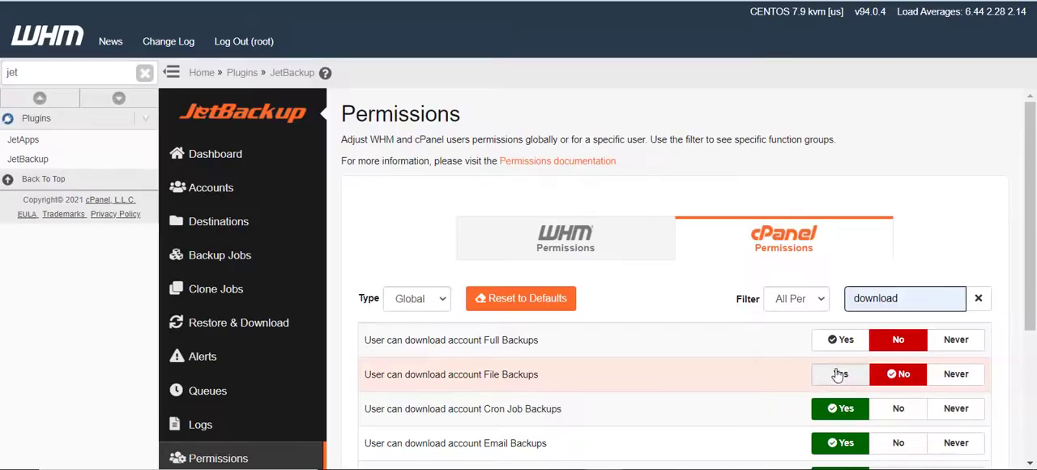
pyautogui.click(840, 373)
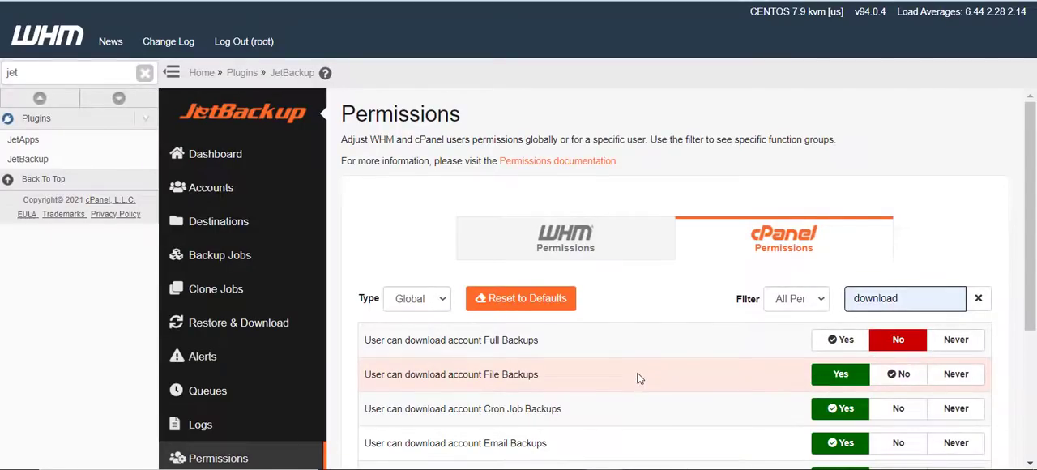
pyautogui.scroll(-2, 640, 379)
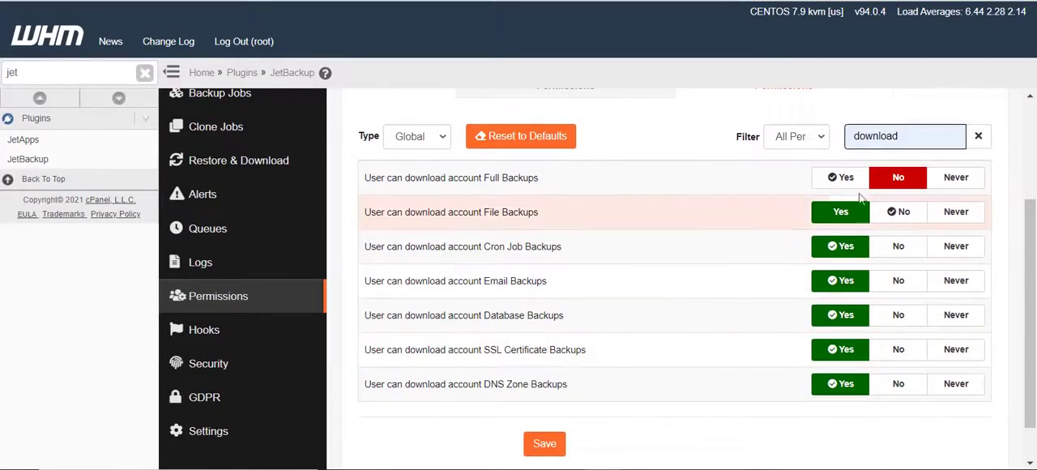
pyautogui.click(550, 447)
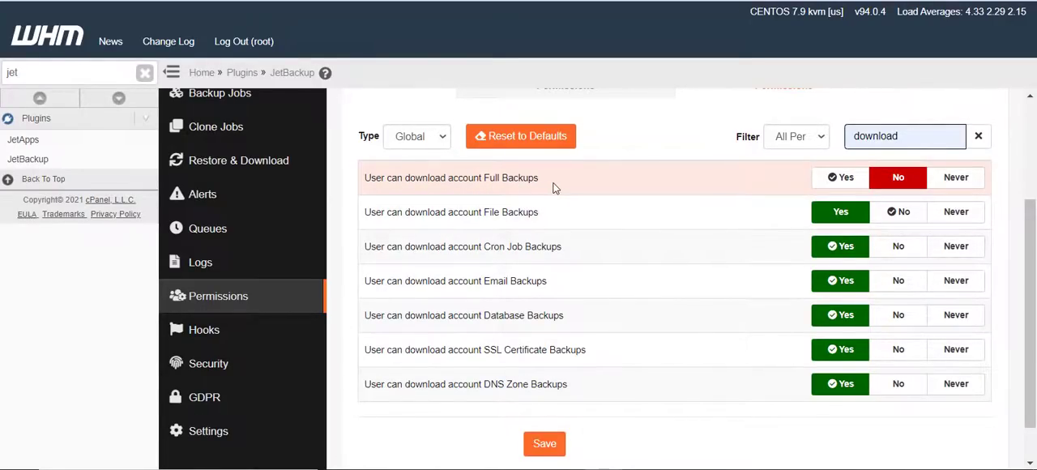
pyautogui.click(545, 443)
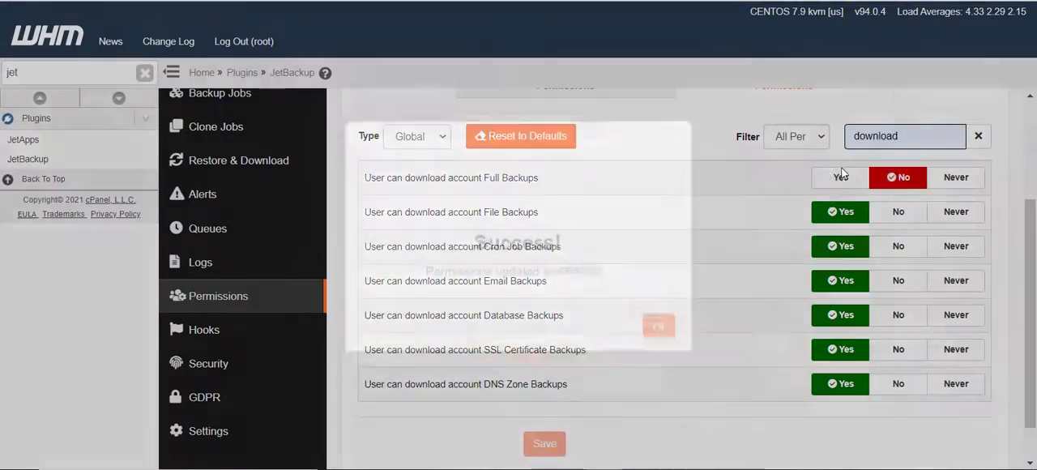
pyautogui.click(657, 330)
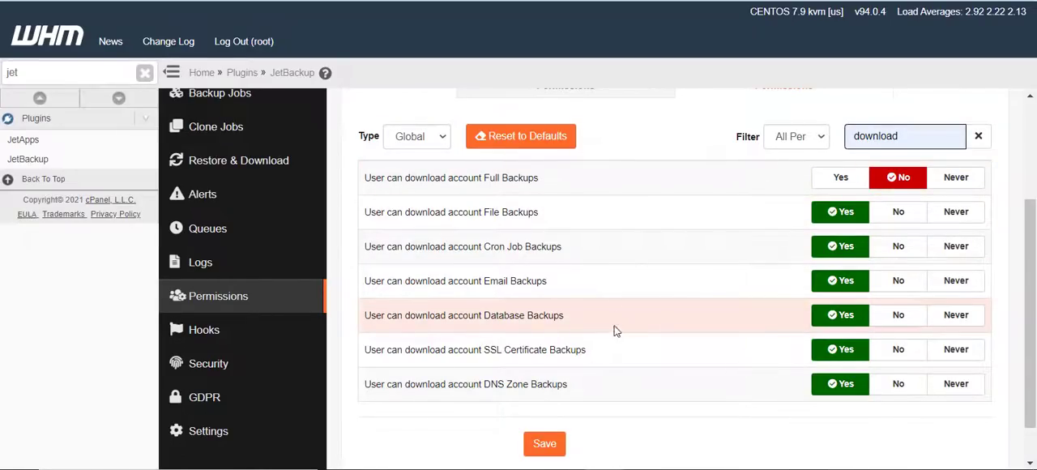
# Review the cPanel download permissions, clear the search and look through the full list of user permissions
pyautogui.scroll(-1, 616, 340)
pyautogui.scroll(3, 618, 357)
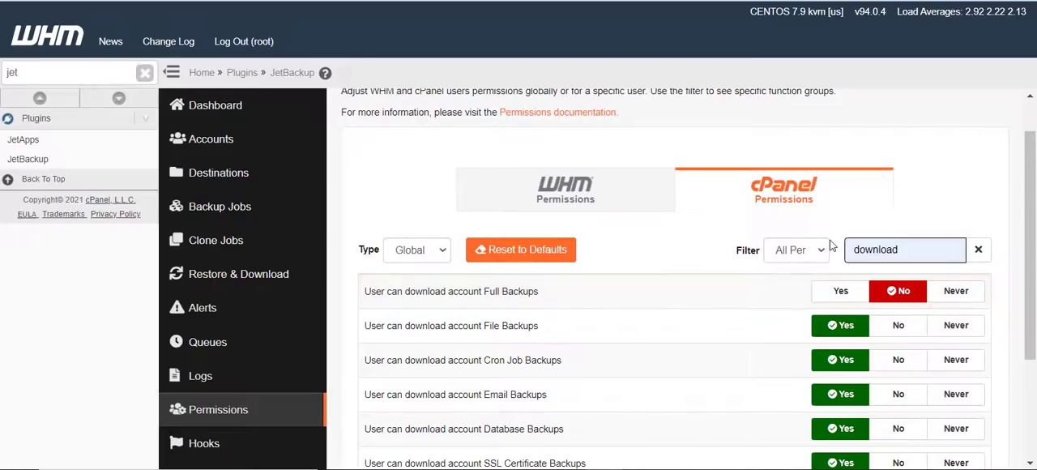
pyautogui.scroll(-1, 623, 328)
pyautogui.scroll(-1, 623, 329)
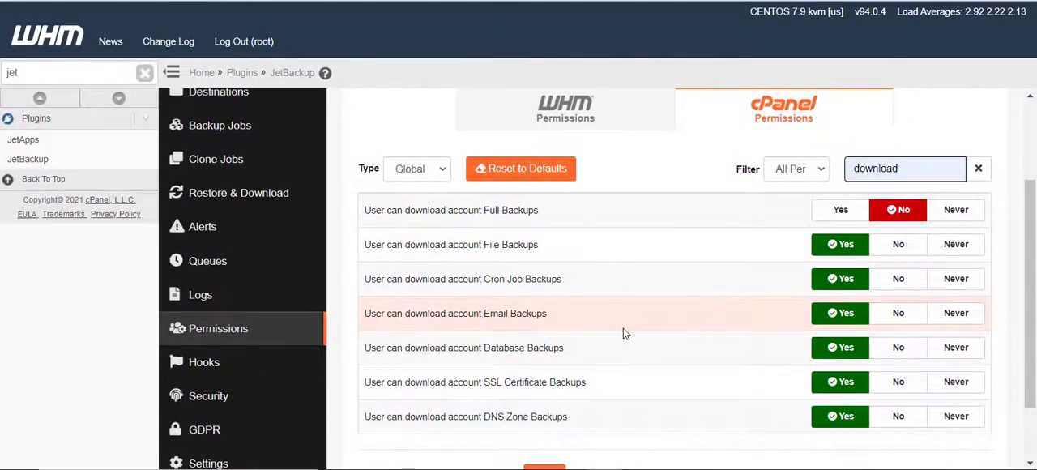
pyautogui.scroll(-2, 746, 394)
pyautogui.scroll(5, 743, 396)
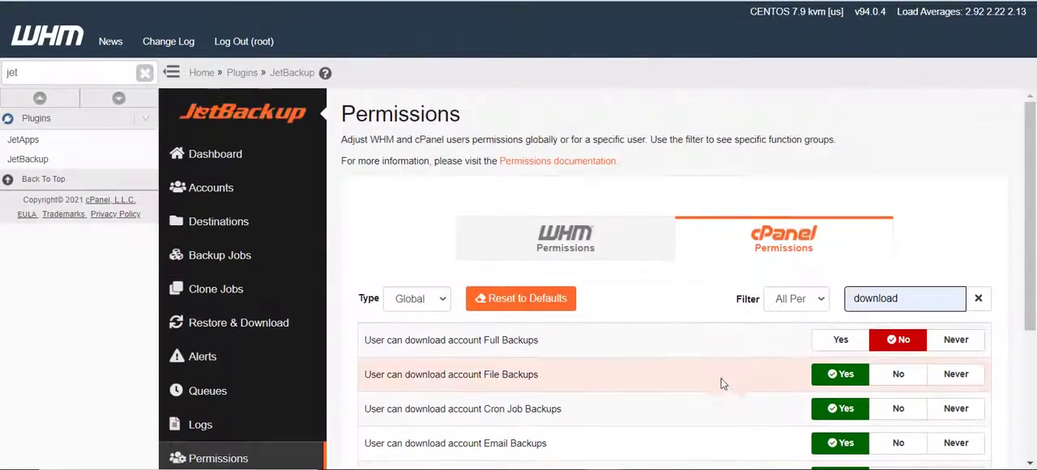
pyautogui.click(799, 298)
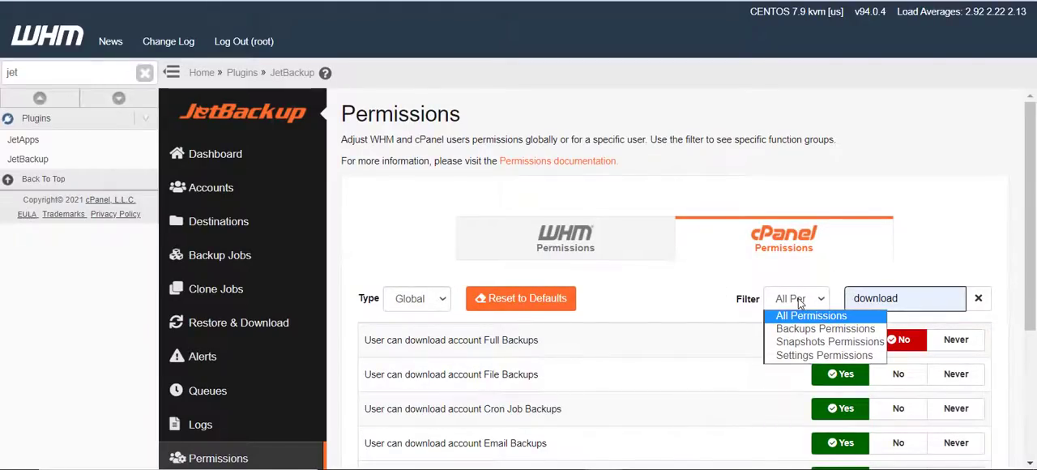
pyautogui.doubleClick(920, 297)
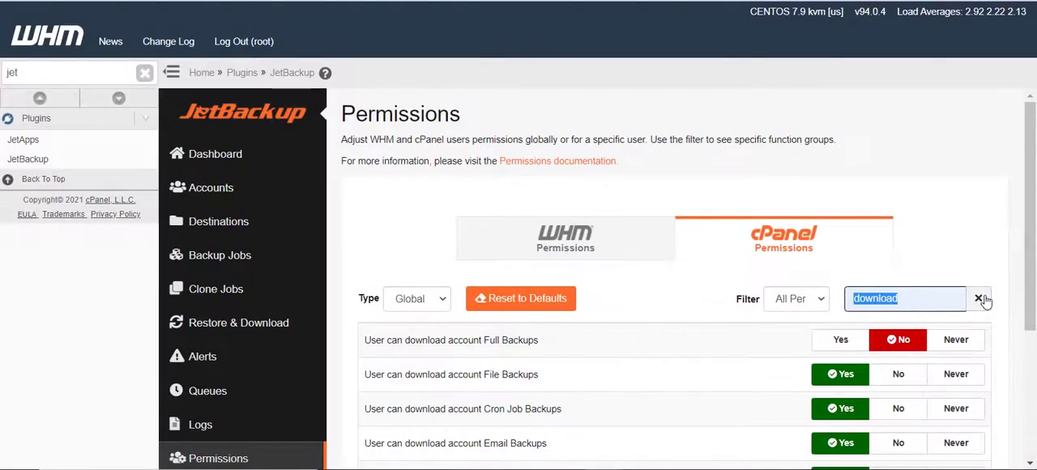
pyautogui.click(978, 298)
pyautogui.scroll(-1, 753, 349)
pyautogui.scroll(-2, 752, 349)
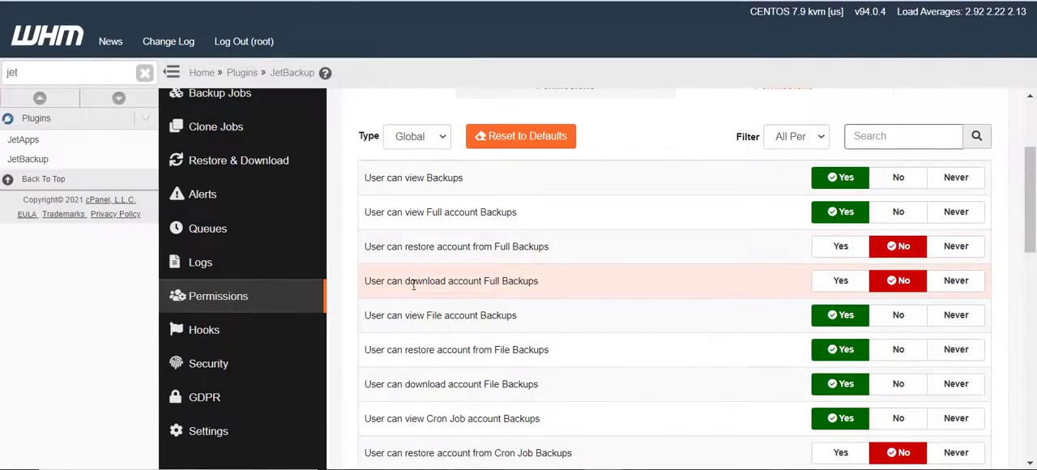
pyautogui.scroll(-4, 578, 291)
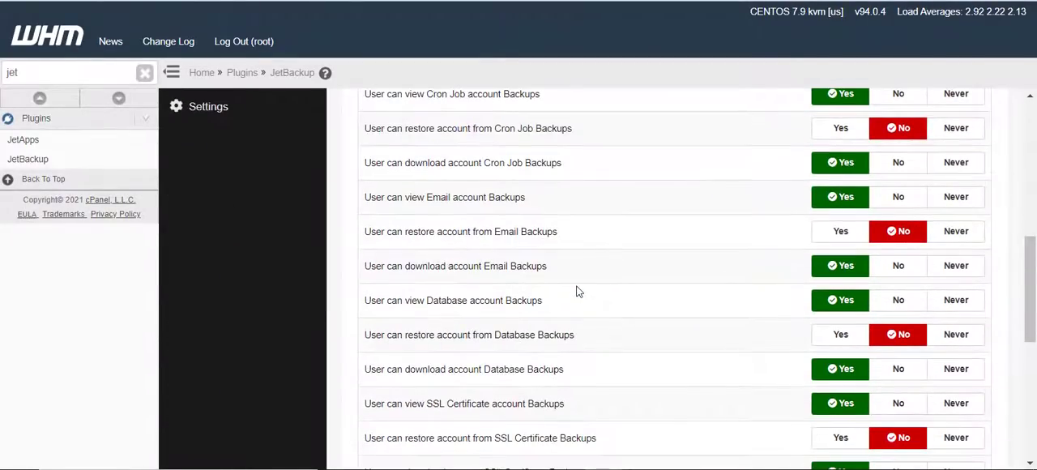
pyautogui.scroll(6, 578, 292)
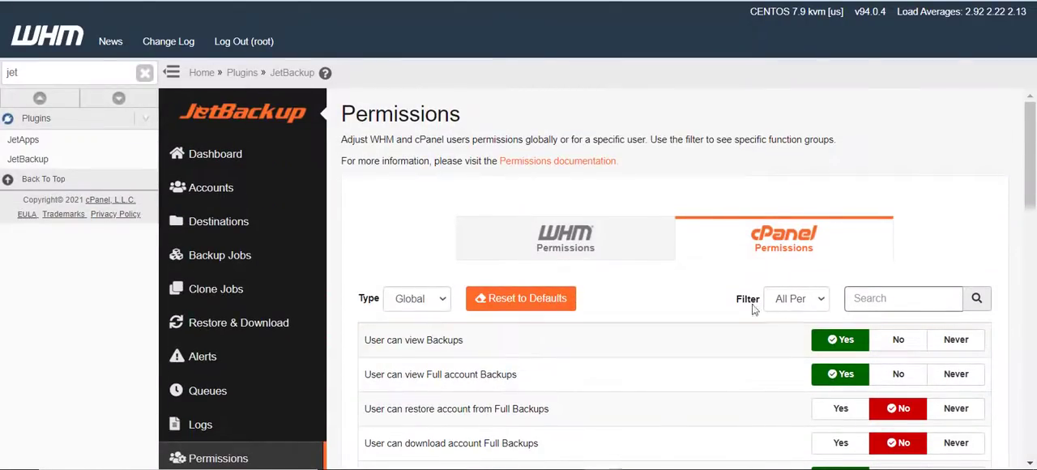
# Return to the global WHM permissions and search all reseller permissions for "download"
pyautogui.click(528, 242)
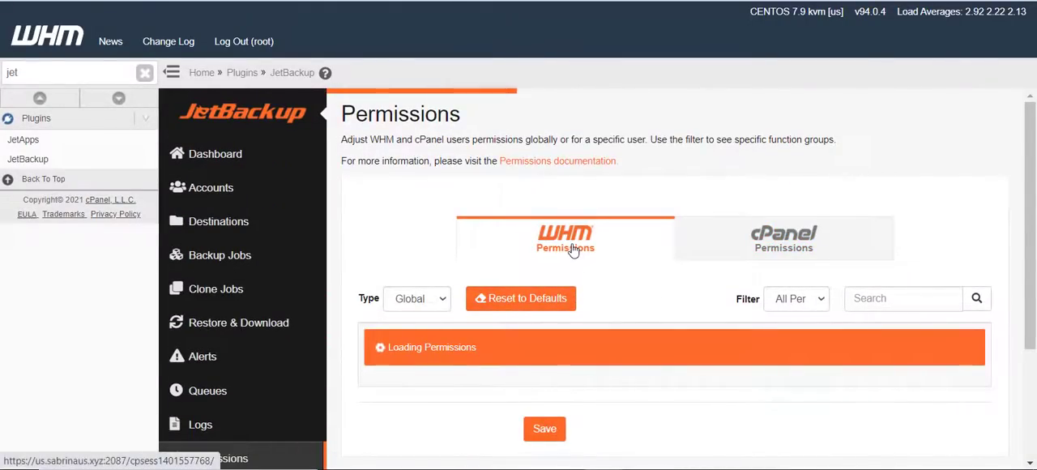
pyautogui.scroll(-1, 744, 297)
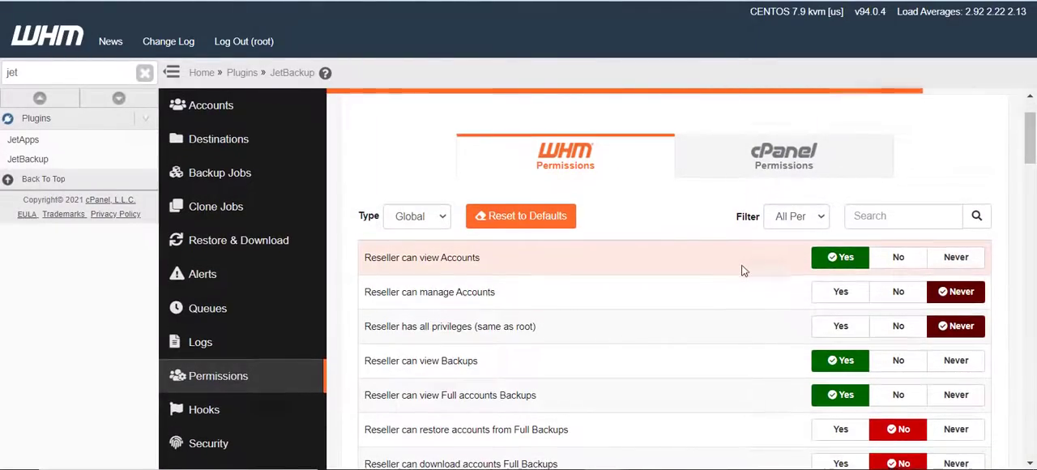
pyautogui.scroll(-1, 743, 271)
pyautogui.scroll(2, 746, 271)
pyautogui.click(864, 298)
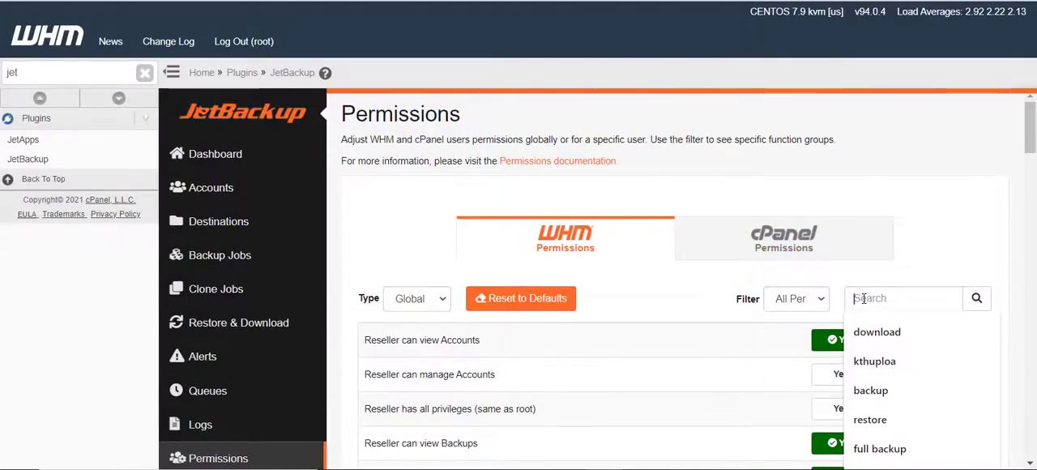
pyautogui.write('dlow')
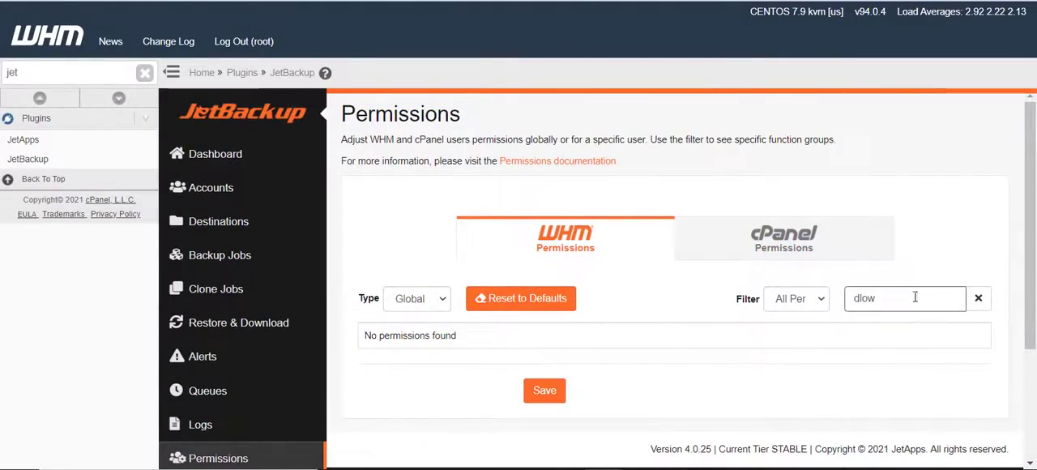
pyautogui.moveTo(914, 298); pyautogui.dragTo(827, 300)
pyautogui.write('dlow')
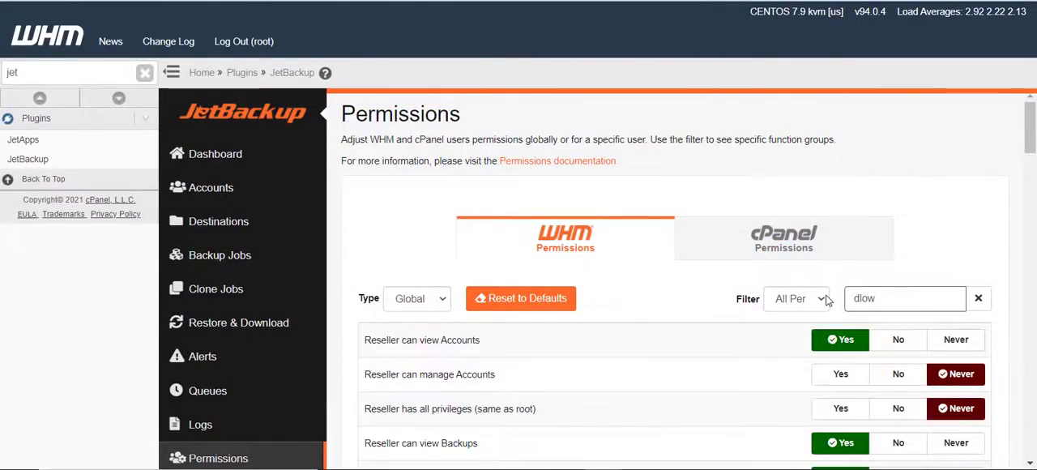
pyautogui.press('BackSpace')
pyautogui.press('BackSpace')
pyautogui.press('BackSpace')
pyautogui.write('ownload')
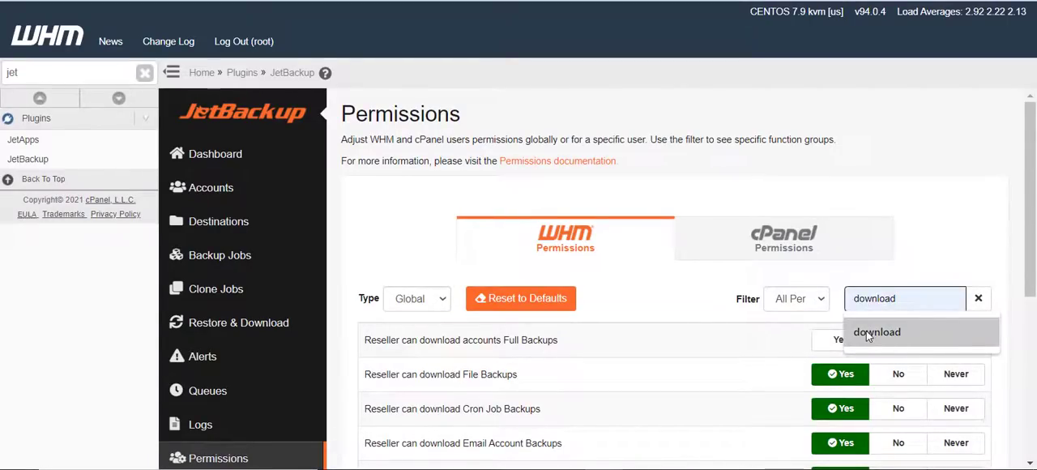
pyautogui.click(868, 333)
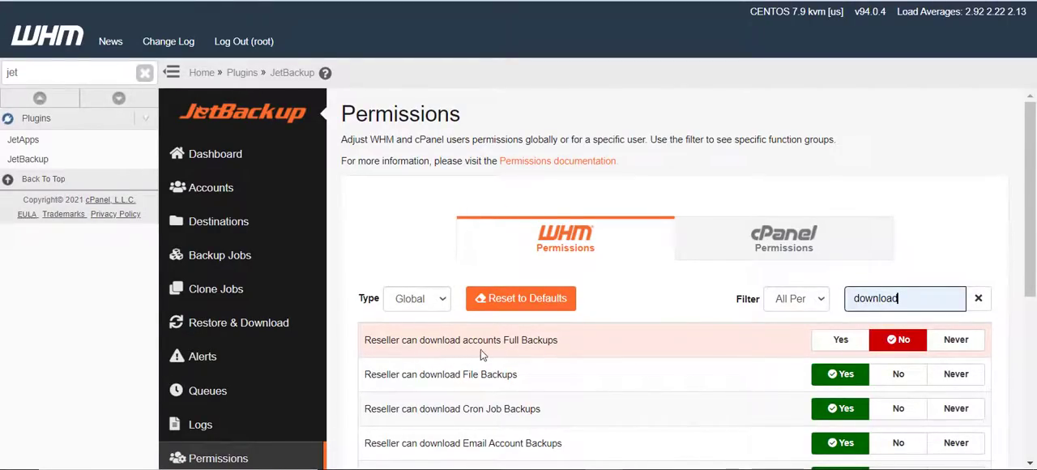
# Review the reseller download permissions, including the Downloads Logs entries, and try to save them
pyautogui.scroll(-1, 708, 346)
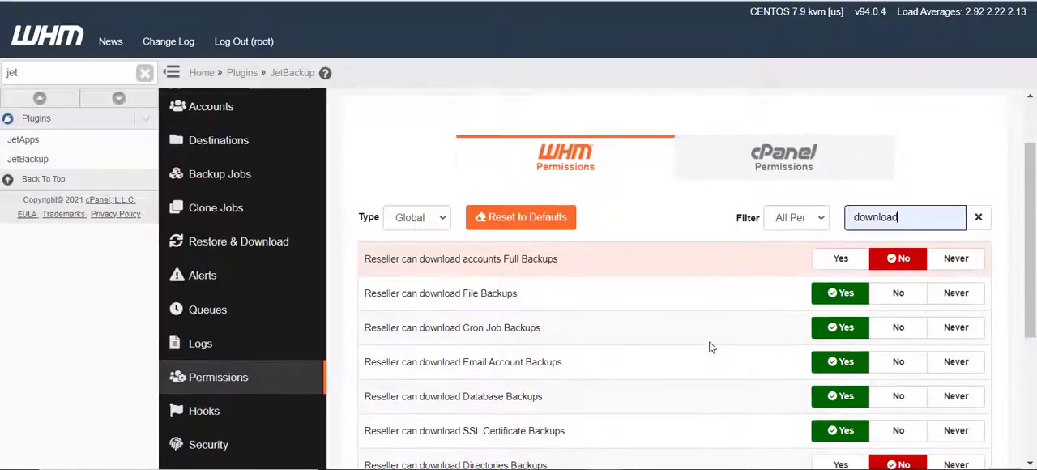
pyautogui.scroll(-2, 672, 313)
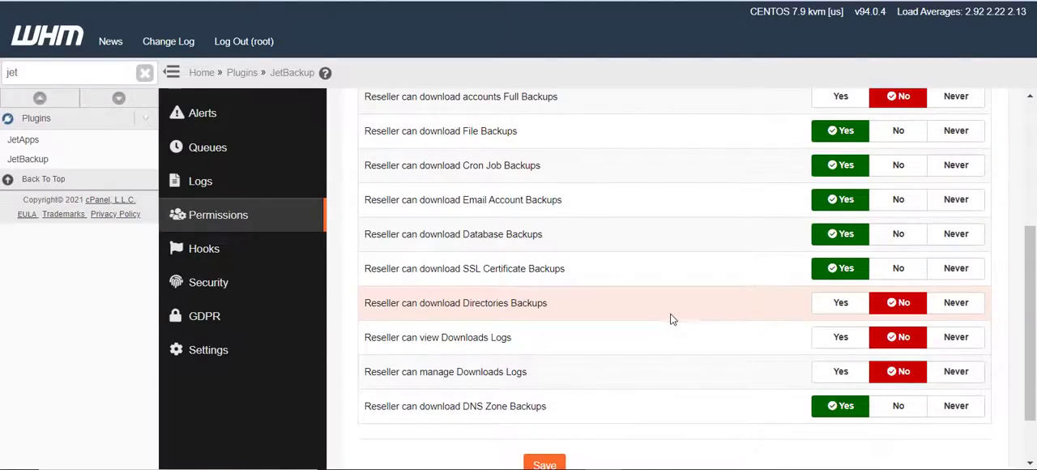
pyautogui.scroll(3, 657, 359)
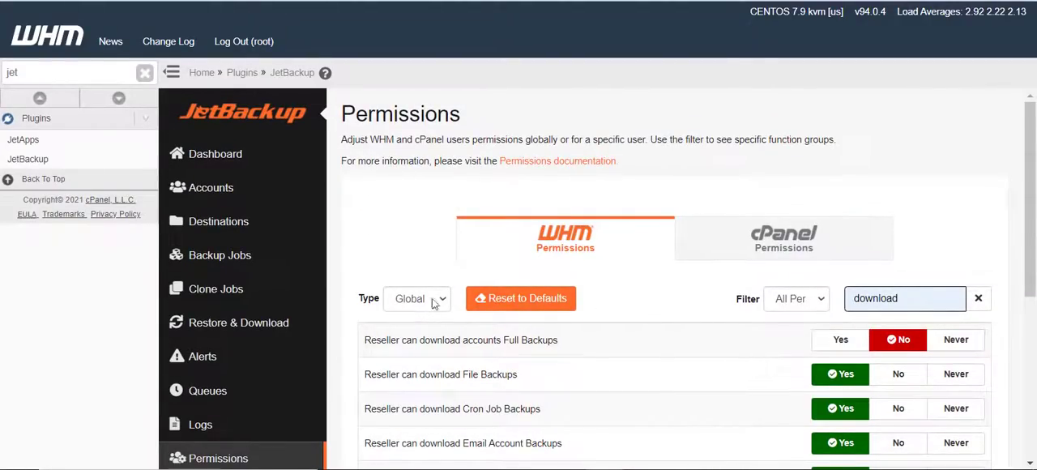
pyautogui.scroll(-3, 669, 355)
pyautogui.scroll(-2, 666, 361)
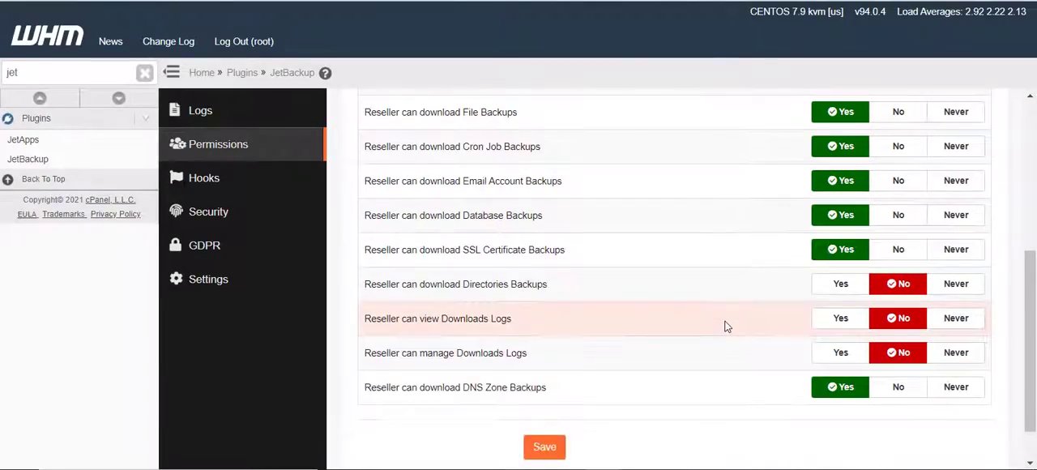
pyautogui.scroll(4, 728, 327)
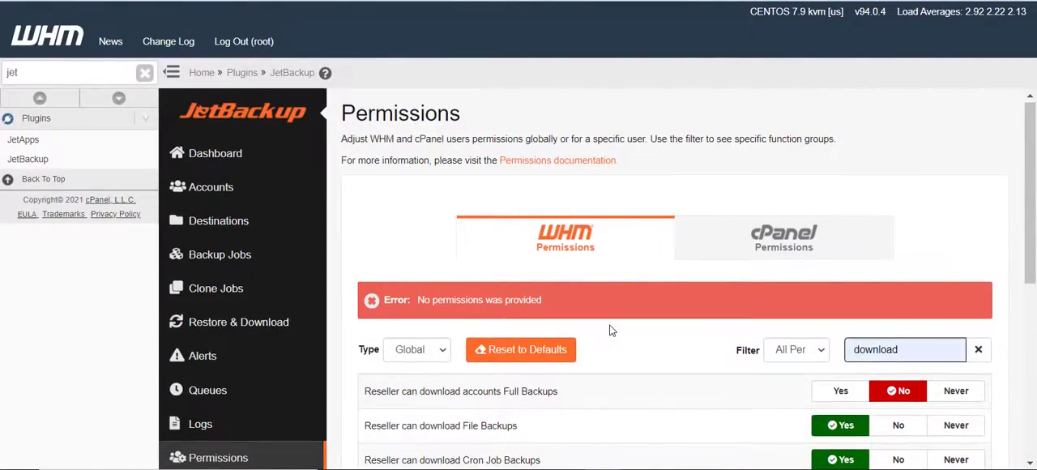
pyautogui.scroll(-2, 614, 328)
pyautogui.scroll(3, 645, 285)
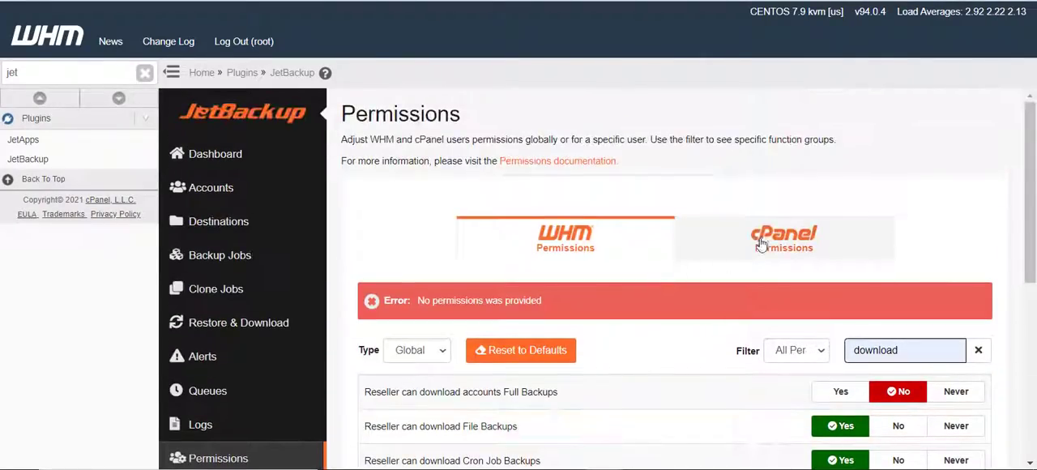
# Look over the cPanel user permissions, and read through the general JetBackup settings down to the retention options
pyautogui.click(783, 185)
pyautogui.scroll(-3, 231, 337)
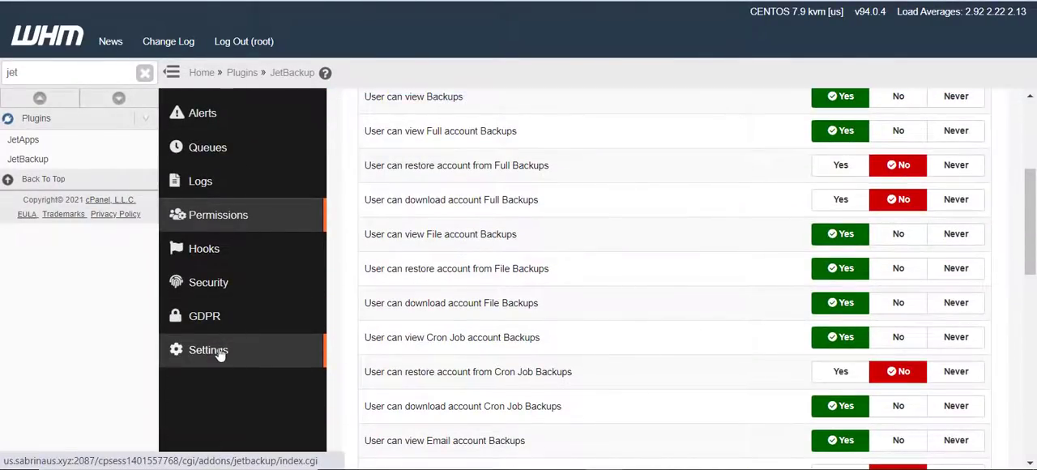
pyautogui.scroll(-10, 663, 144)
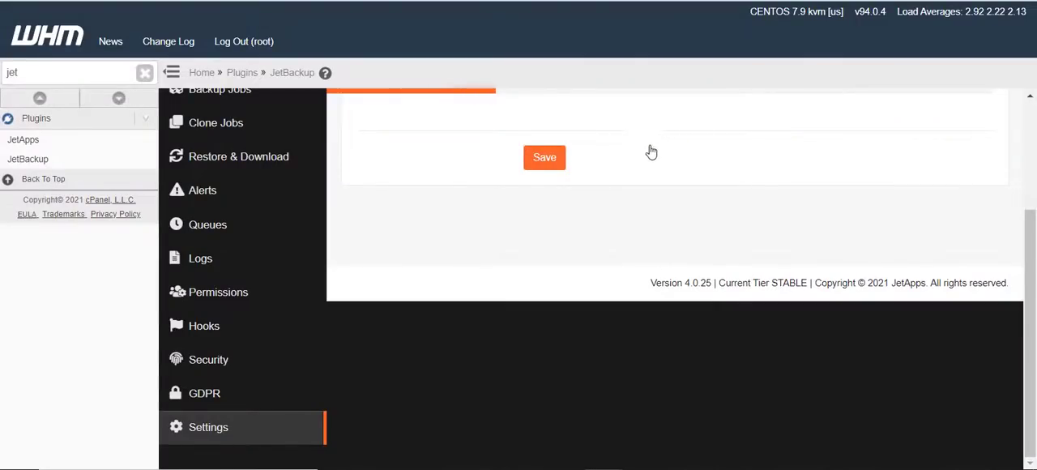
pyautogui.scroll(5, 542, 263)
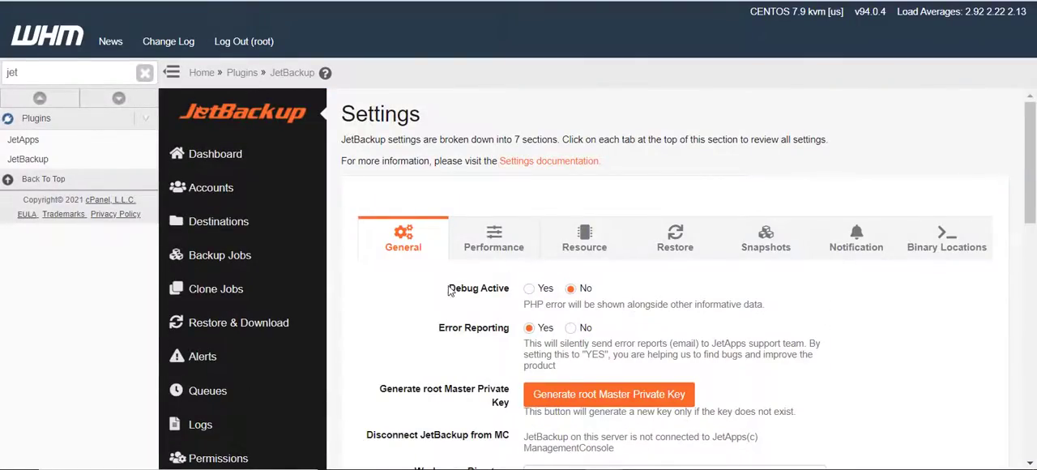
pyautogui.scroll(-3, 594, 304)
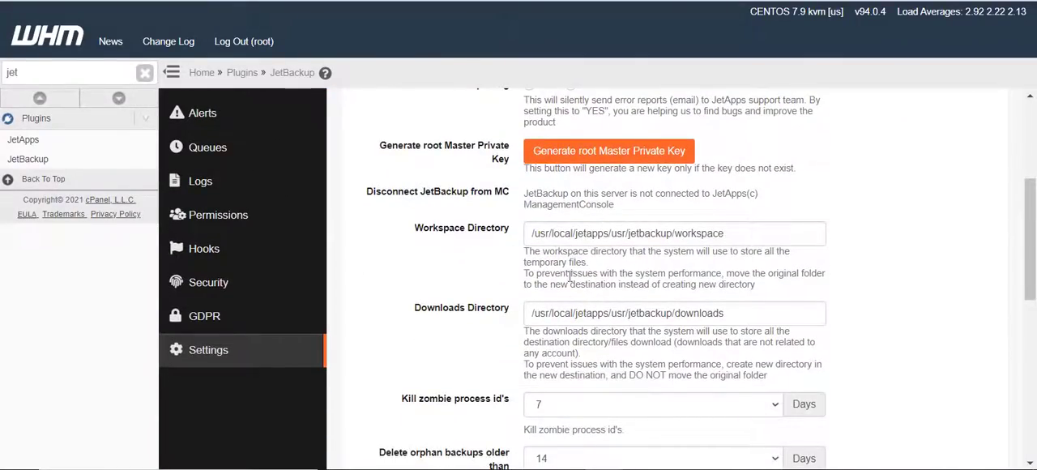
pyautogui.scroll(-2, 531, 276)
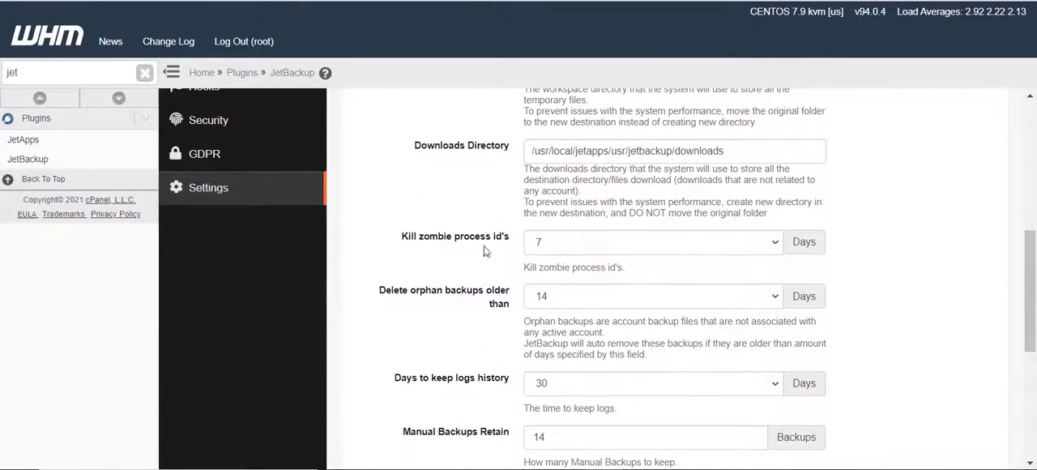
# Set both "Delete orphan backups older than" and "Kill zombie process id's" to 1 day in the general settings
pyautogui.click(565, 242)
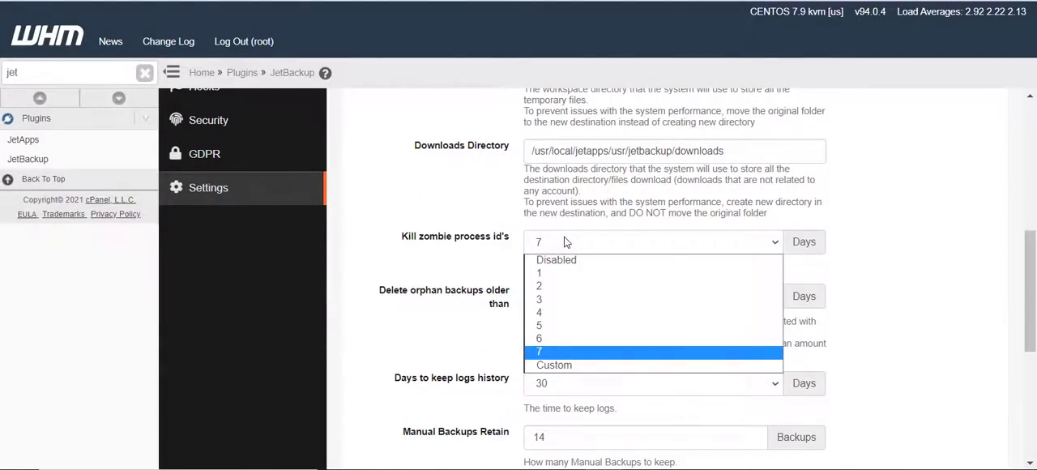
pyautogui.click(441, 253)
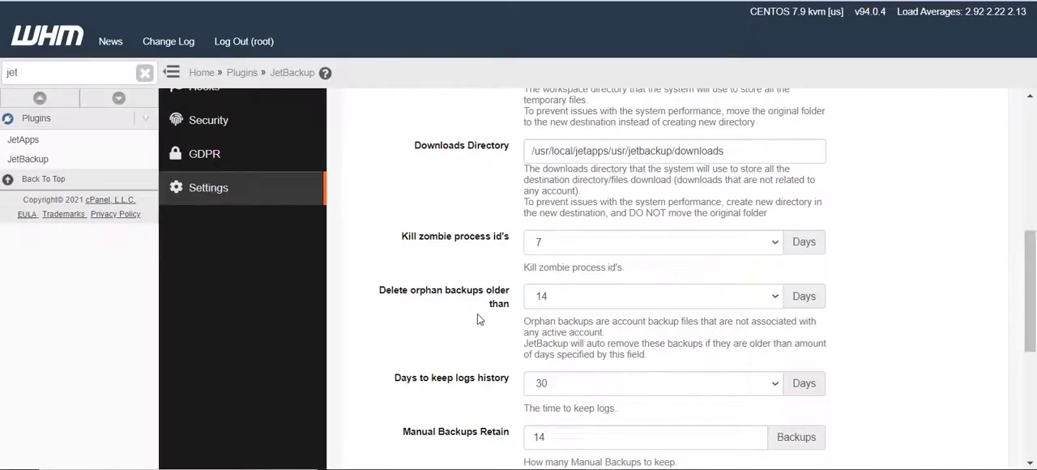
pyautogui.click(576, 299)
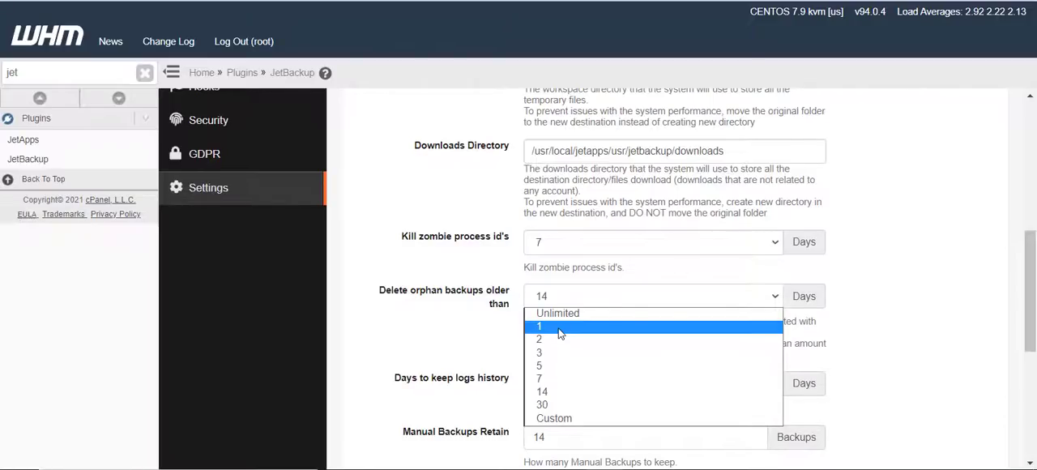
pyautogui.click(559, 327)
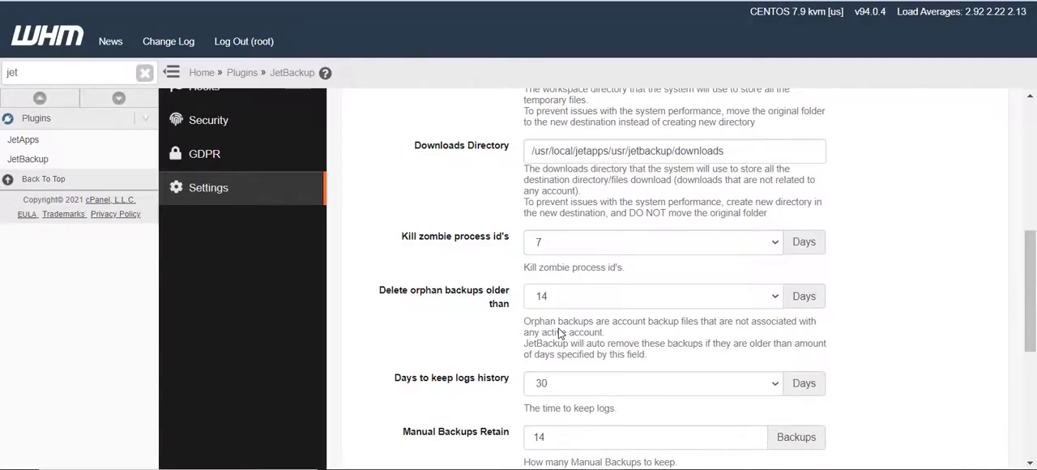
pyautogui.click(555, 243)
pyautogui.click(551, 276)
# Set Manual Backups Retain to 1 backup and Manual Backups TTL to 1 day, and save the general settings
pyautogui.scroll(-2, 458, 325)
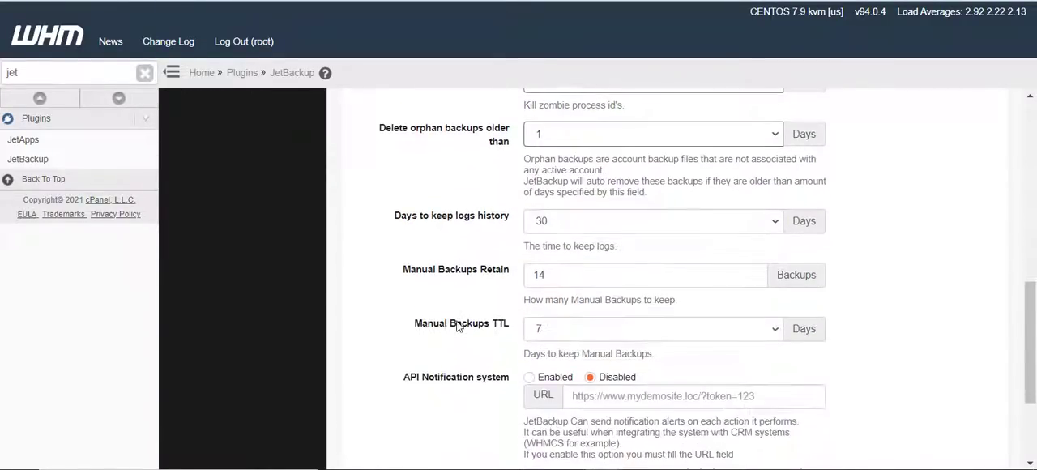
pyautogui.click(571, 225)
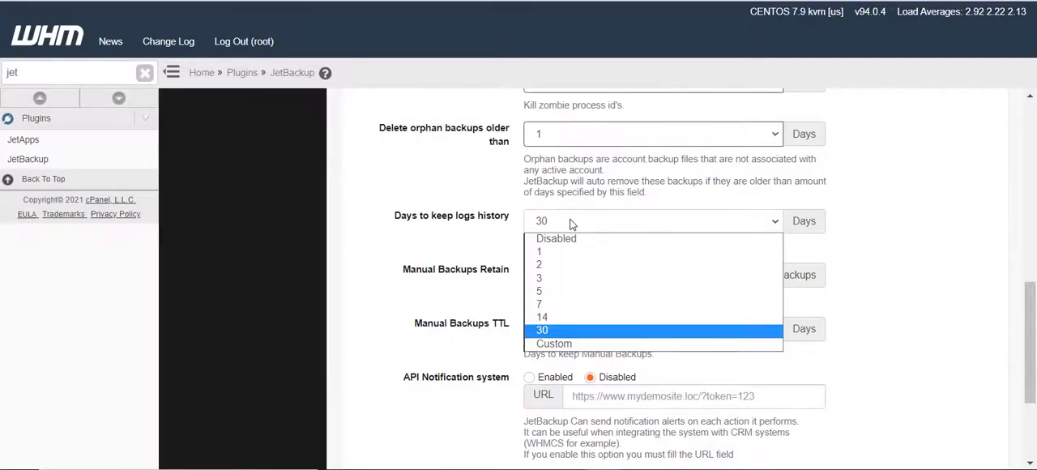
pyautogui.click(571, 224)
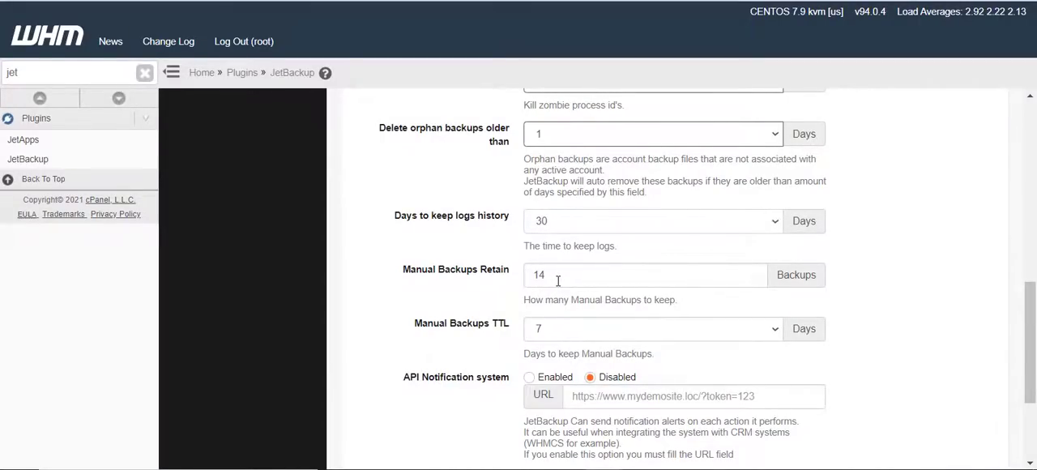
pyautogui.moveTo(557, 280); pyautogui.dragTo(495, 287)
pyautogui.write('1')
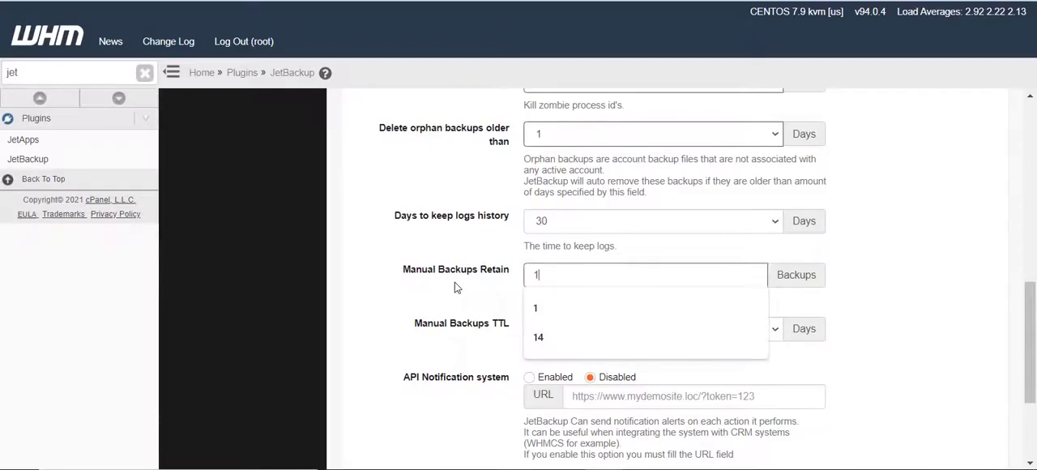
pyautogui.click(455, 283)
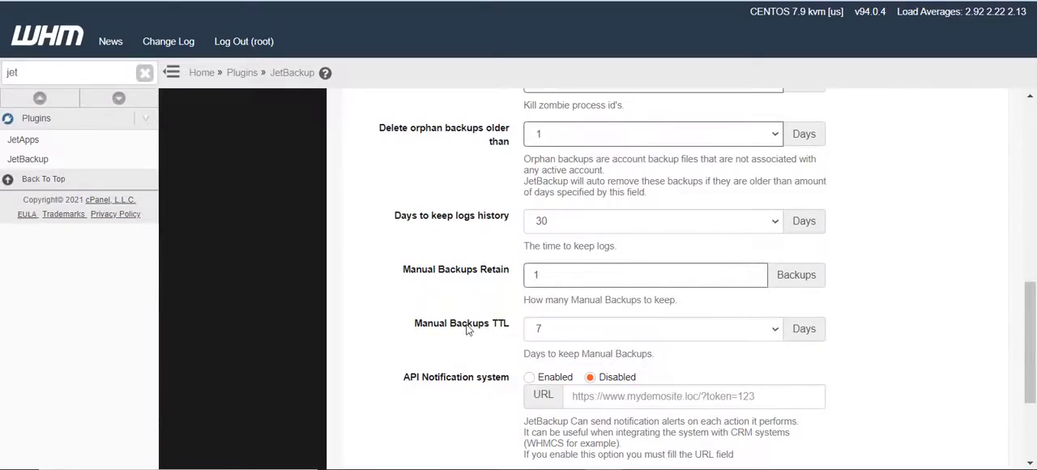
pyautogui.click(556, 332)
pyautogui.click(559, 357)
pyautogui.scroll(-2, 476, 347)
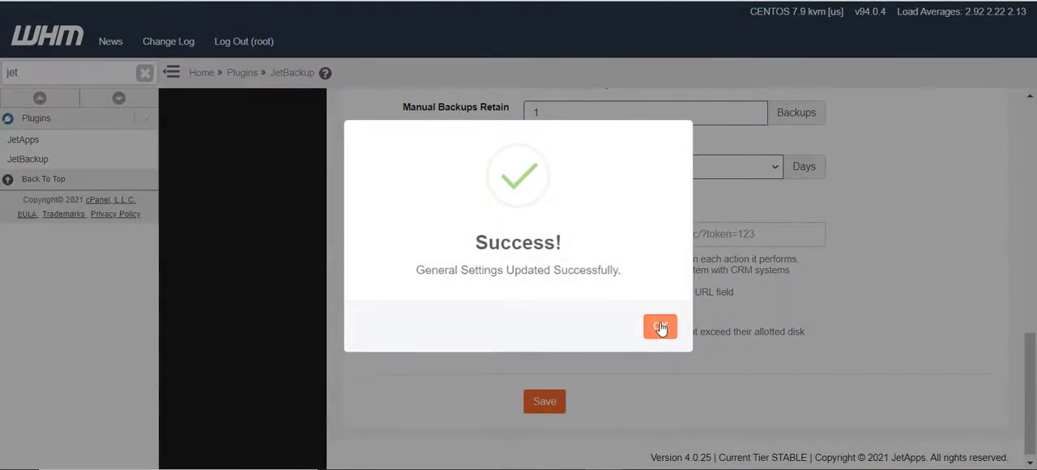
pyautogui.click(660, 327)
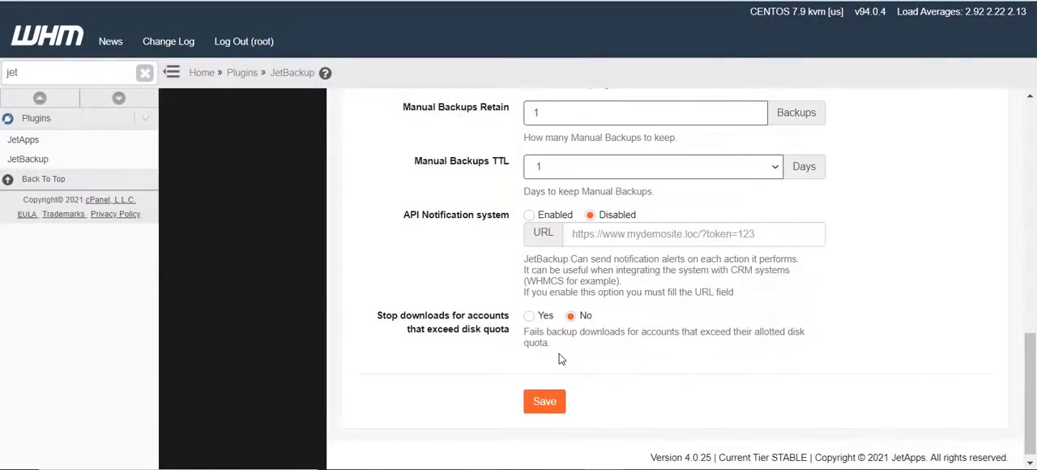
# Review the performance settings, including concurrent tasks, restore load limits, download limits and the MySQL dump options
pyautogui.scroll(2, 535, 292)
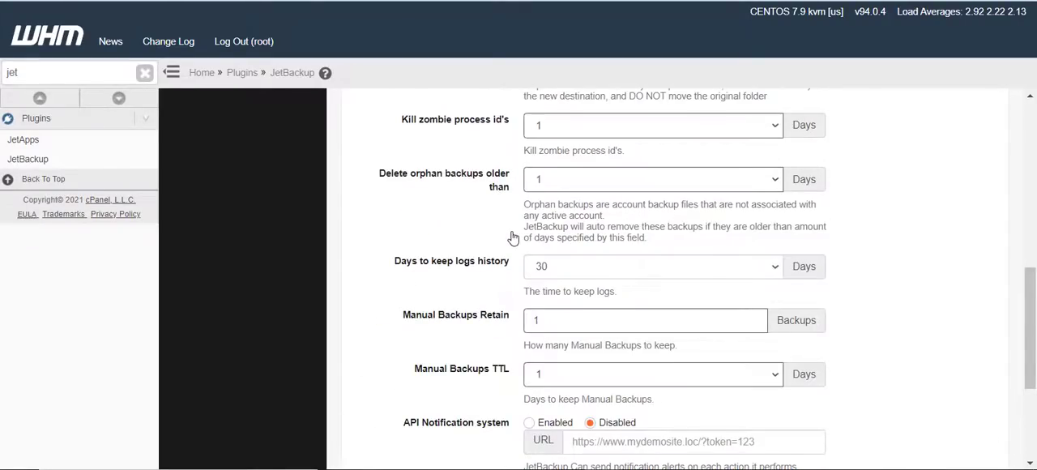
pyautogui.scroll(6, 510, 251)
pyautogui.click(496, 243)
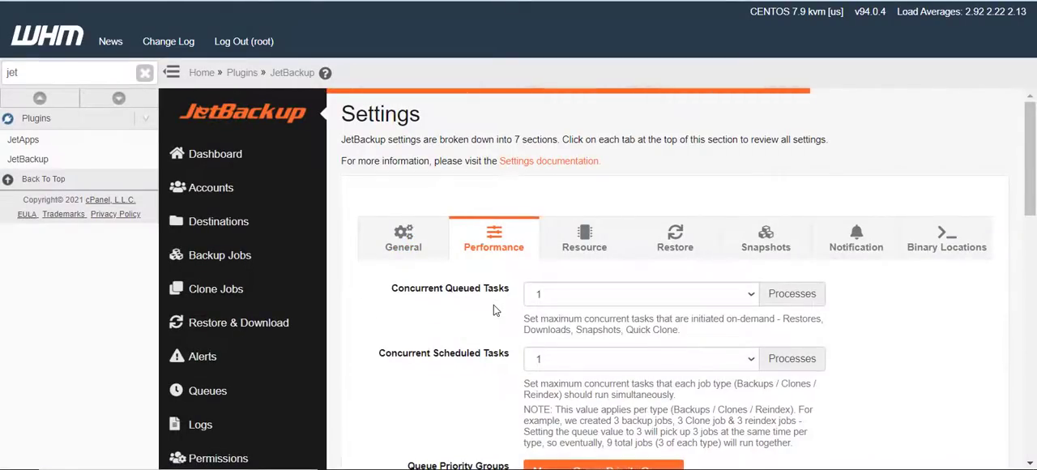
pyautogui.scroll(-3, 494, 308)
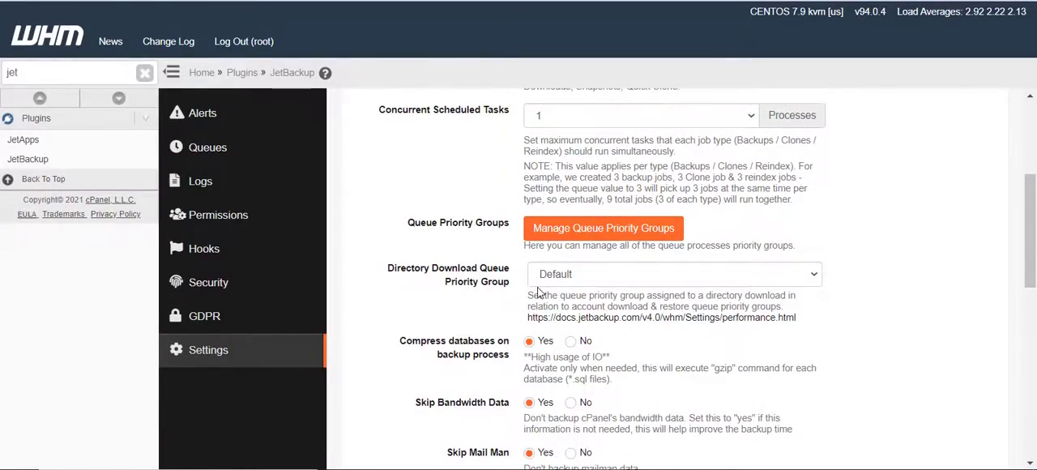
pyautogui.scroll(-3, 539, 293)
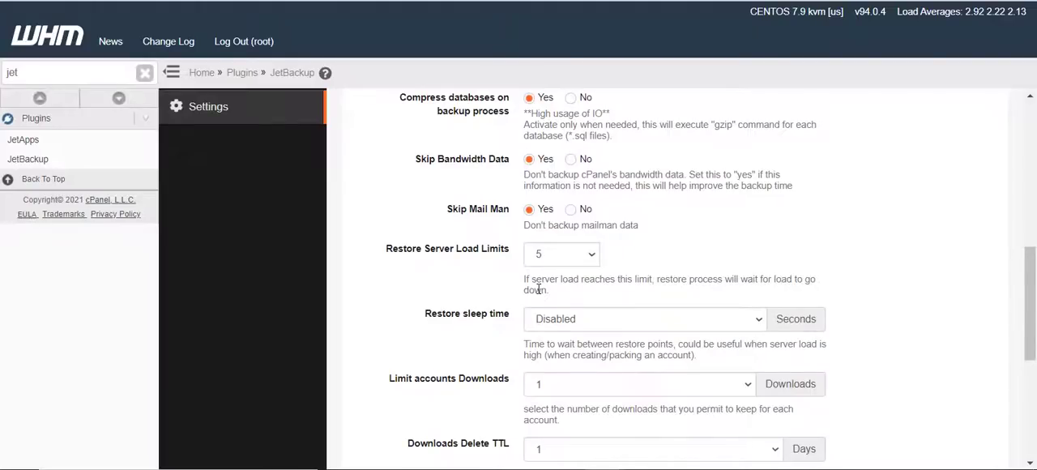
pyautogui.scroll(-1, 539, 289)
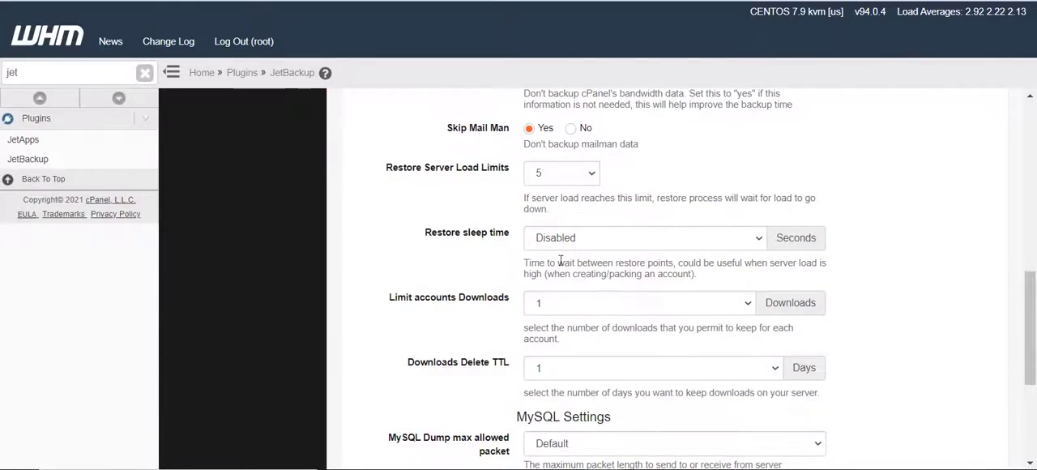
pyautogui.scroll(-1, 506, 284)
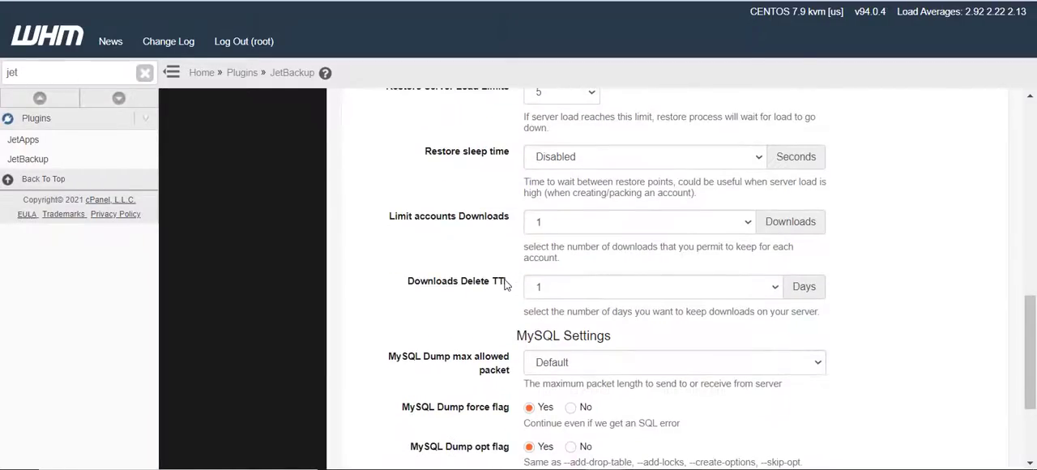
pyautogui.scroll(-1, 506, 284)
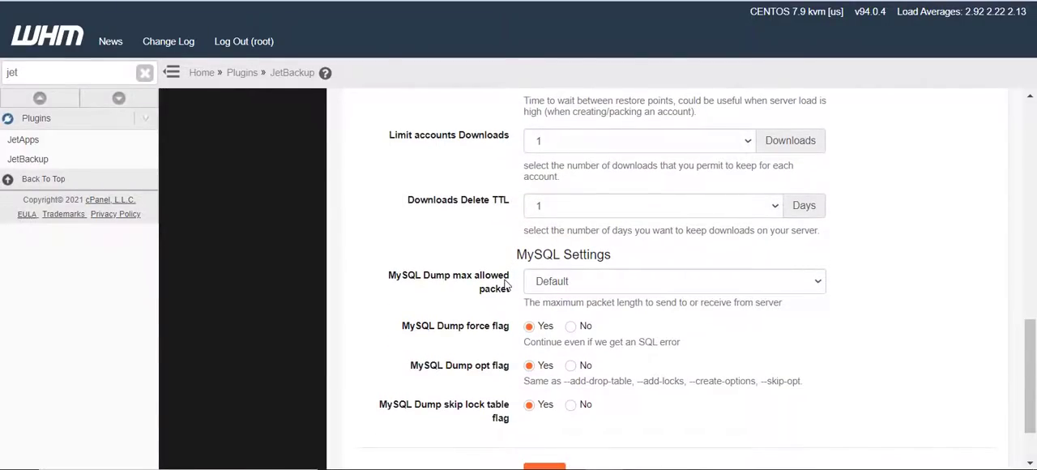
pyautogui.scroll(-1, 505, 283)
pyautogui.scroll(10, 505, 243)
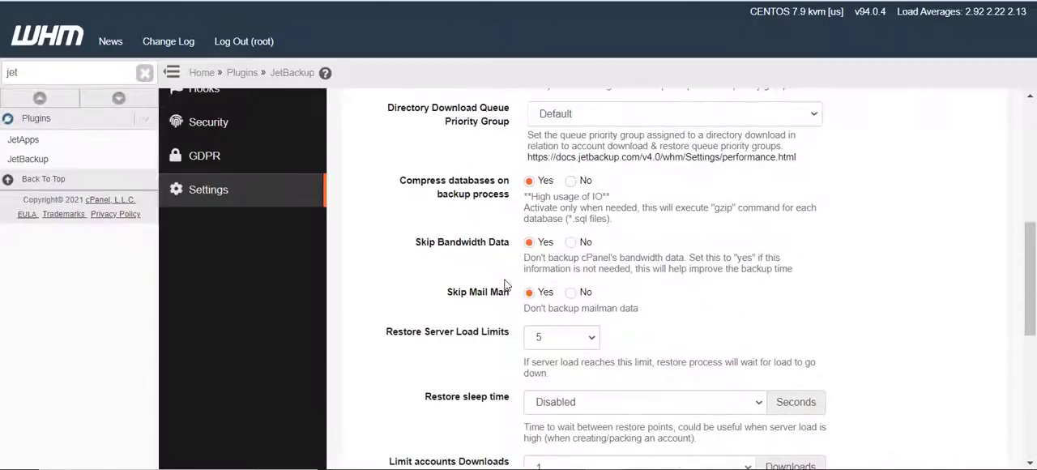
# Set the CloudLinux LVE IO Limit to 10 MB/s in the resource settings and save them
pyautogui.click(584, 238)
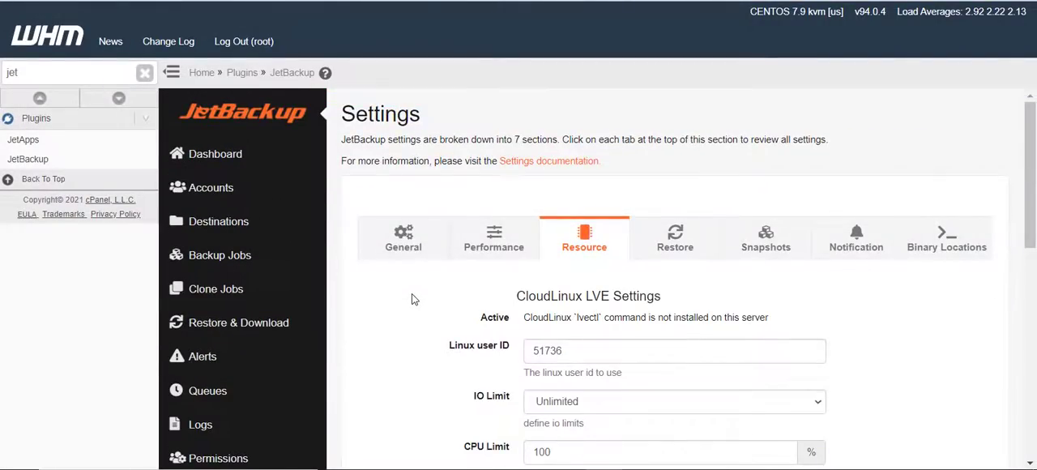
pyautogui.scroll(-2, 411, 299)
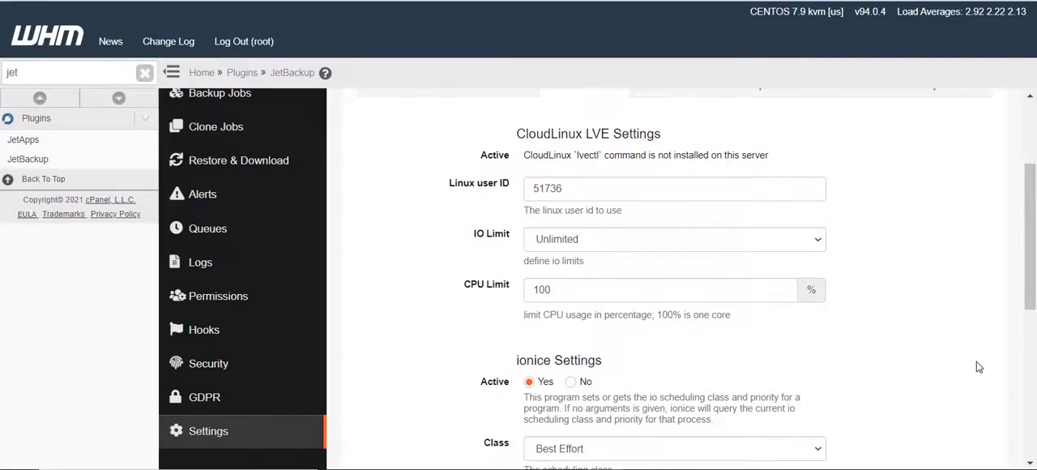
pyautogui.scroll(-5, 1008, 325)
pyautogui.scroll(6, 891, 347)
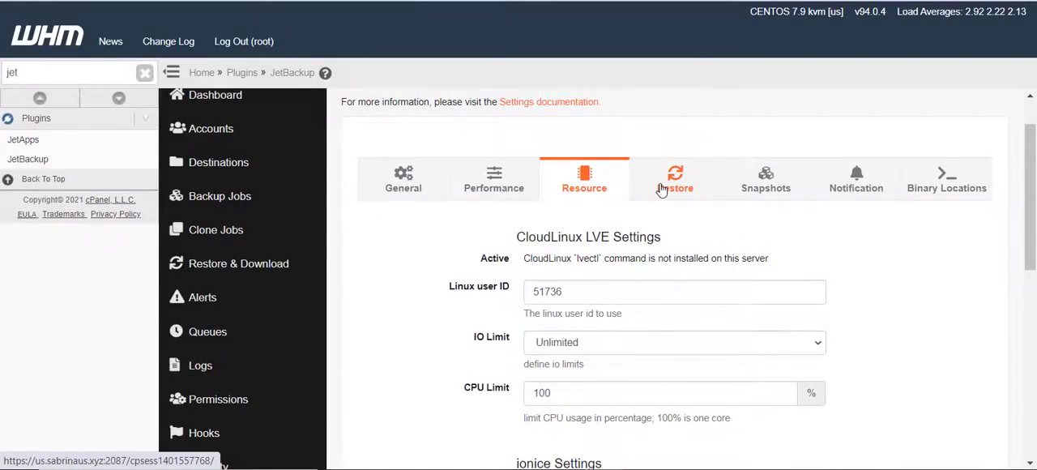
pyautogui.click(662, 188)
pyautogui.click(572, 193)
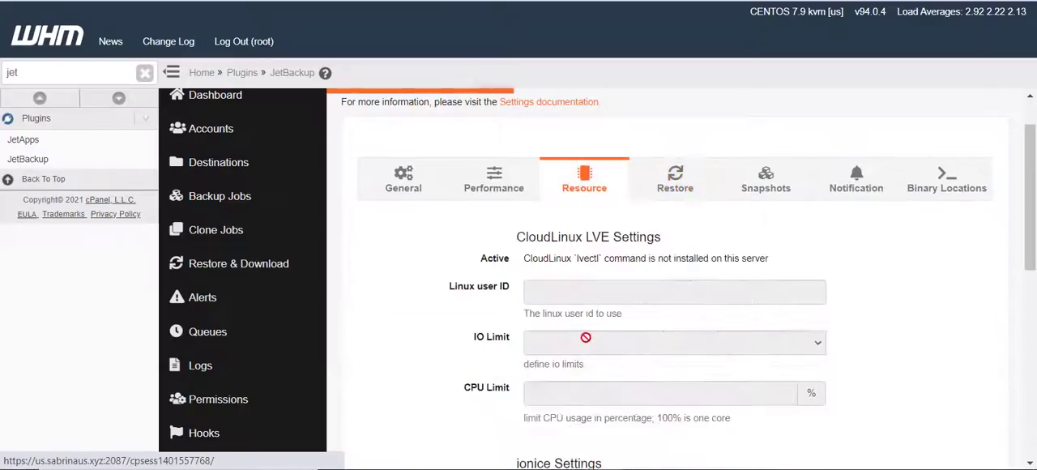
pyautogui.click(571, 342)
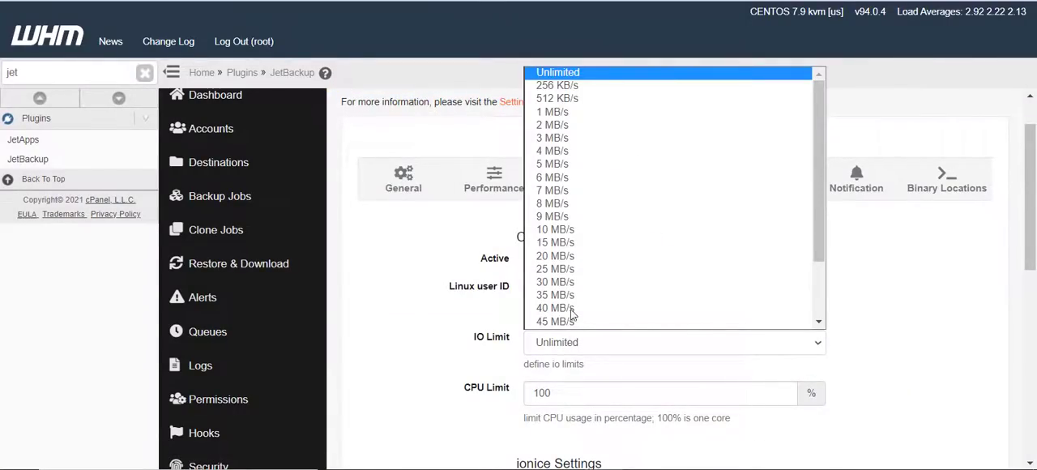
pyautogui.click(572, 231)
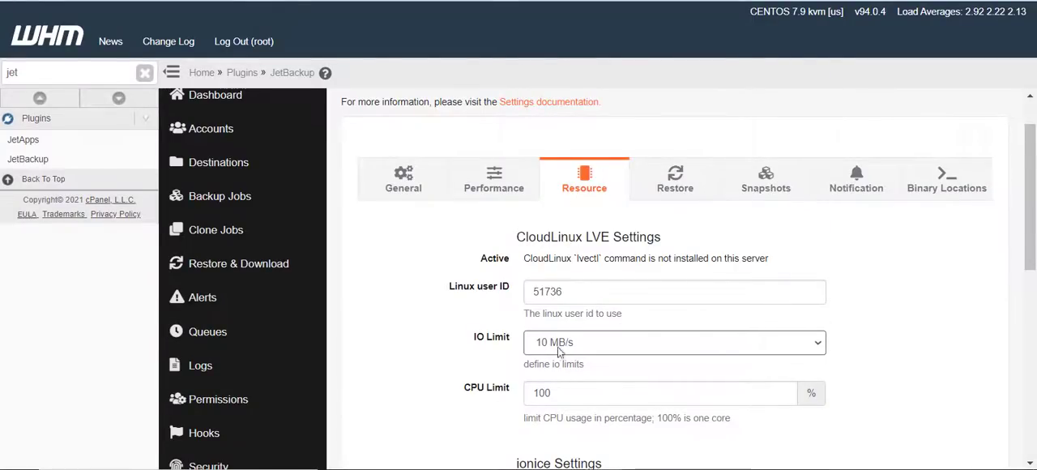
pyautogui.scroll(-3, 907, 340)
pyautogui.scroll(-3, 899, 354)
pyautogui.click(548, 397)
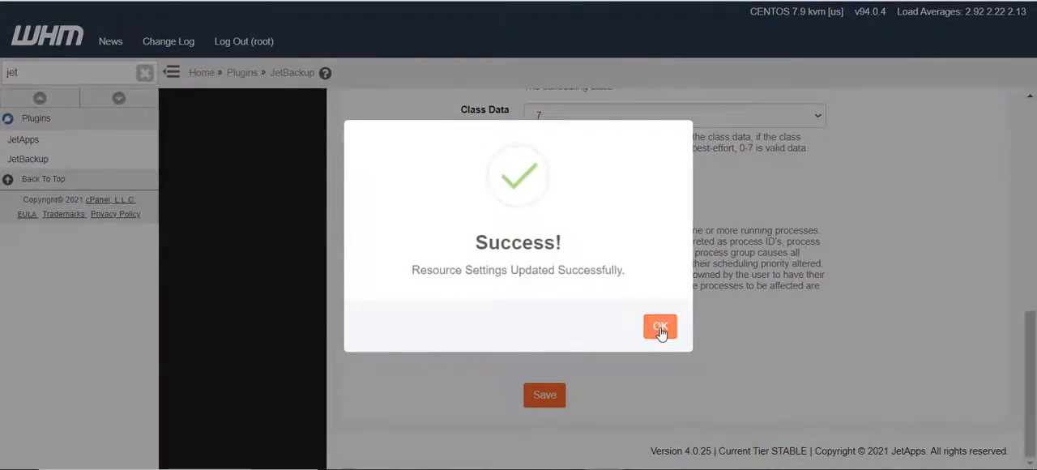
pyautogui.click(660, 327)
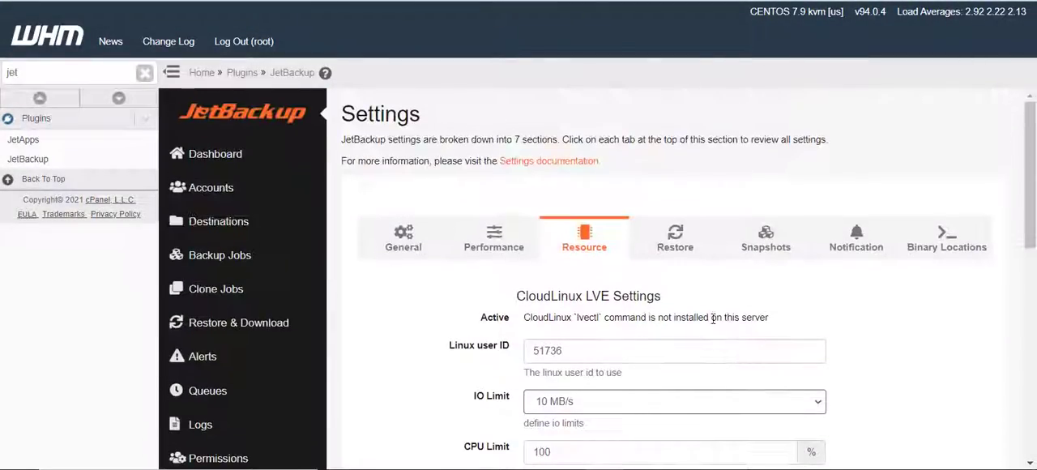
# In the restore settings, limit restores per account to 1 time in 24 hours
pyautogui.click(669, 236)
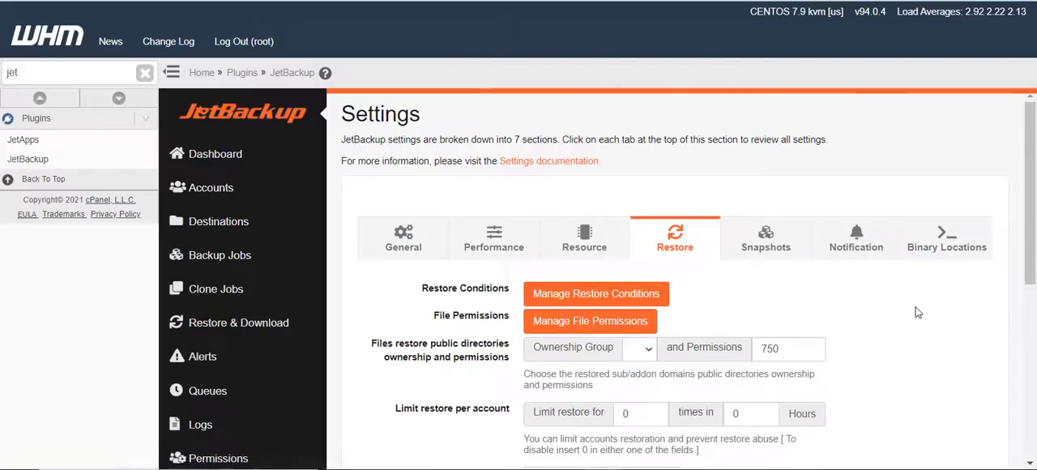
pyautogui.scroll(-2, 860, 322)
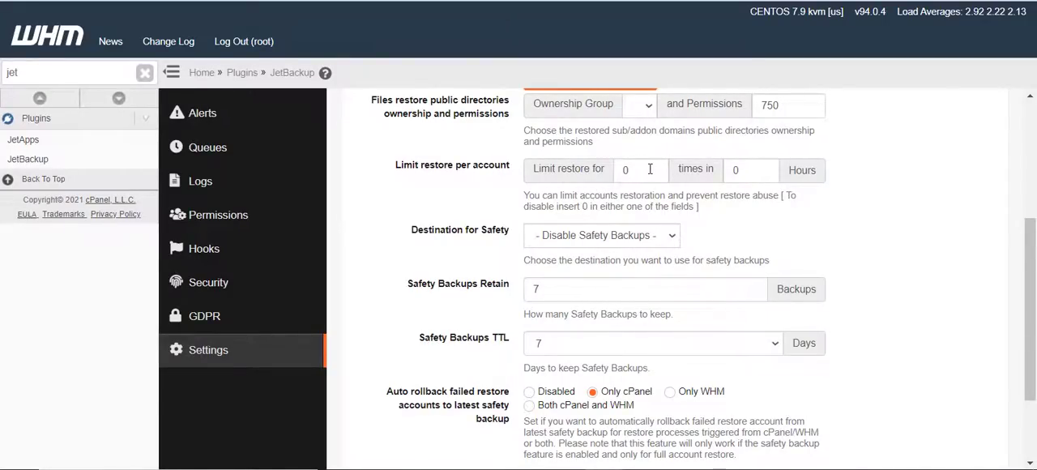
pyautogui.doubleClick(625, 169)
pyautogui.write('1')
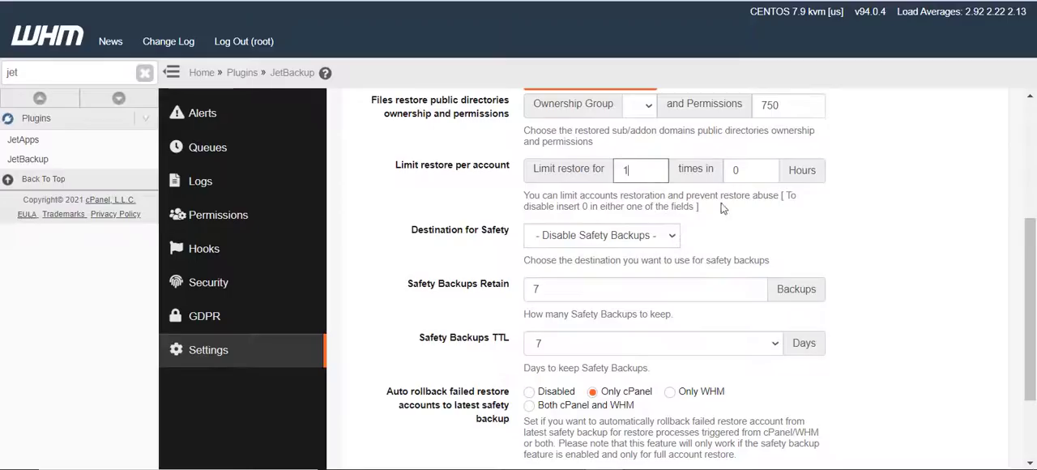
pyautogui.doubleClick(739, 169)
pyautogui.write('24')
pyautogui.scroll(2, 473, 253)
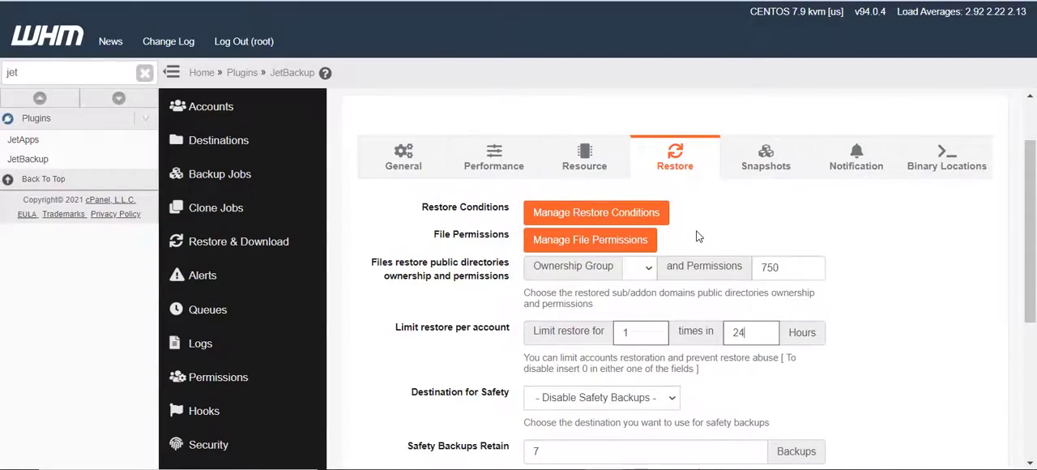
# Disable the per-account restore limit by setting it to 0 times in 0 hours
pyautogui.doubleClick(625, 333)
pyautogui.click(879, 238)
pyautogui.doubleClick(764, 331)
pyautogui.write('0')
pyautogui.doubleClick(626, 333)
pyautogui.write('0')
# Set the limit restore per account to 1 time in 24 hours again and save the restore settings
pyautogui.scroll(-2, 429, 325)
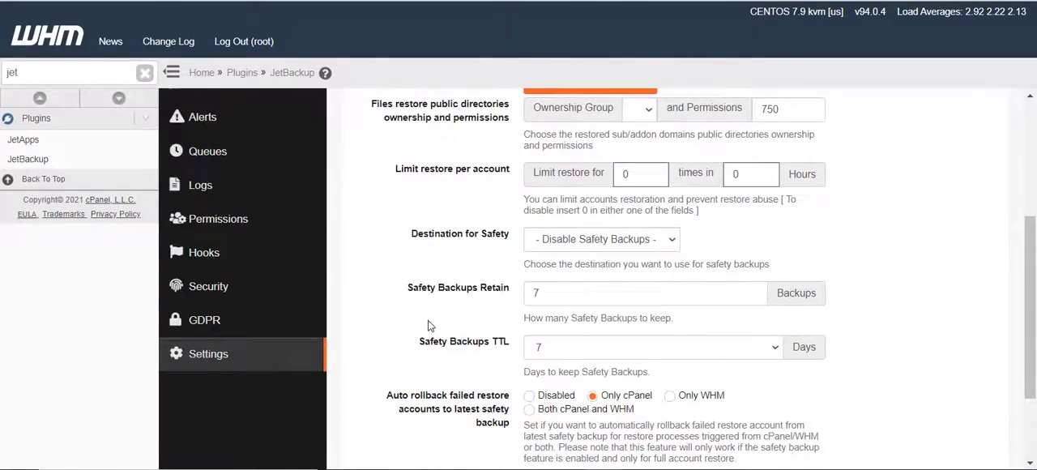
pyautogui.scroll(-2, 429, 324)
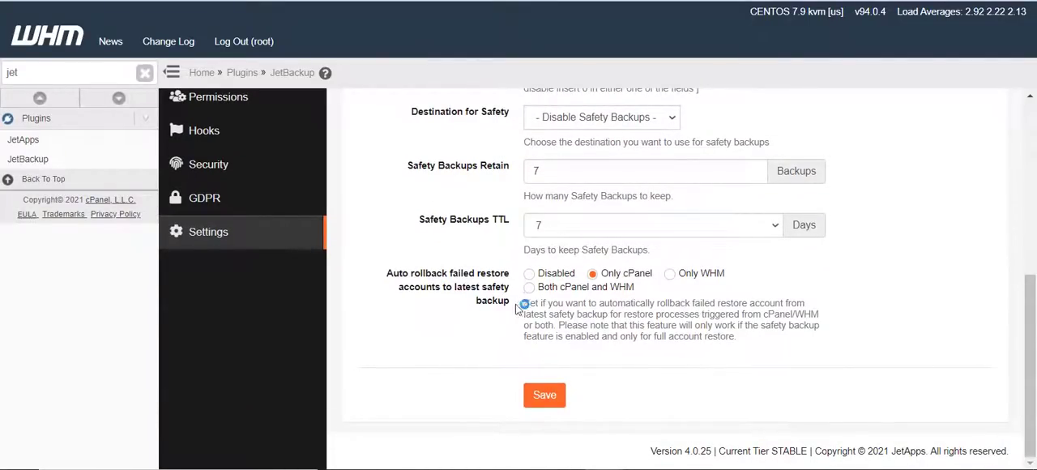
pyautogui.scroll(5, 873, 365)
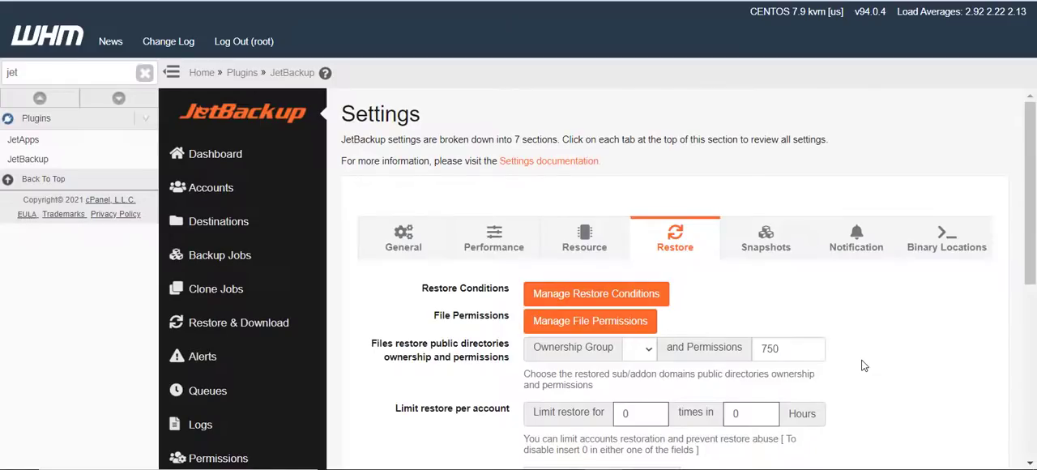
pyautogui.scroll(-2, 940, 365)
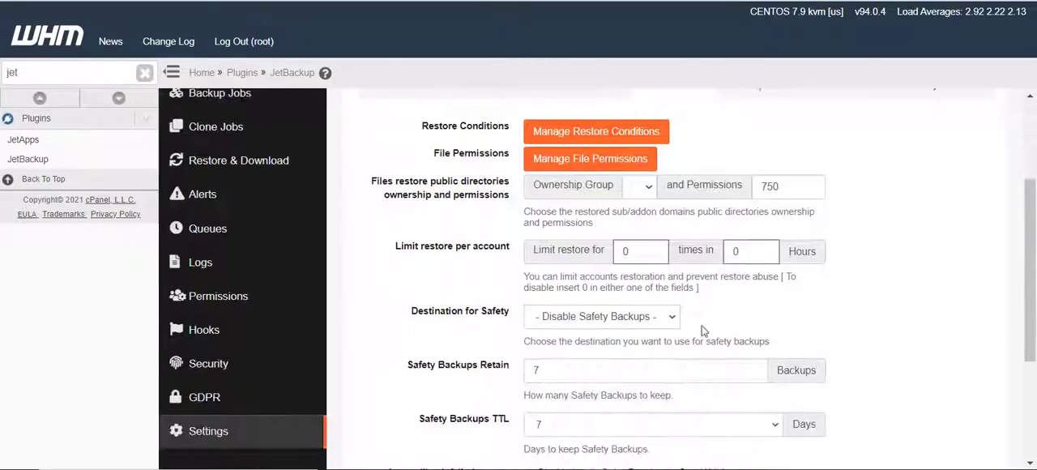
pyautogui.moveTo(644, 253); pyautogui.dragTo(615, 257)
pyautogui.write('1')
pyautogui.press('Tab')
pyautogui.write('24')
pyautogui.scroll(-3, 904, 276)
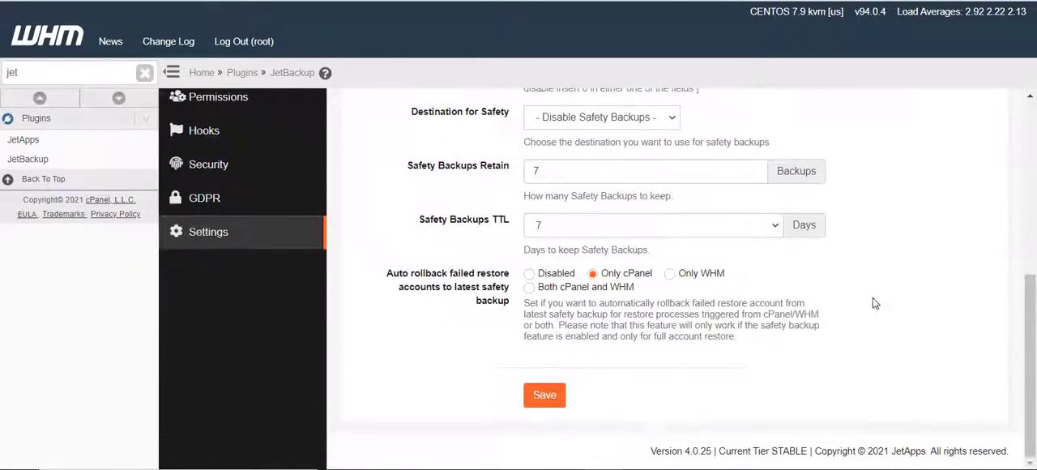
pyautogui.click(544, 395)
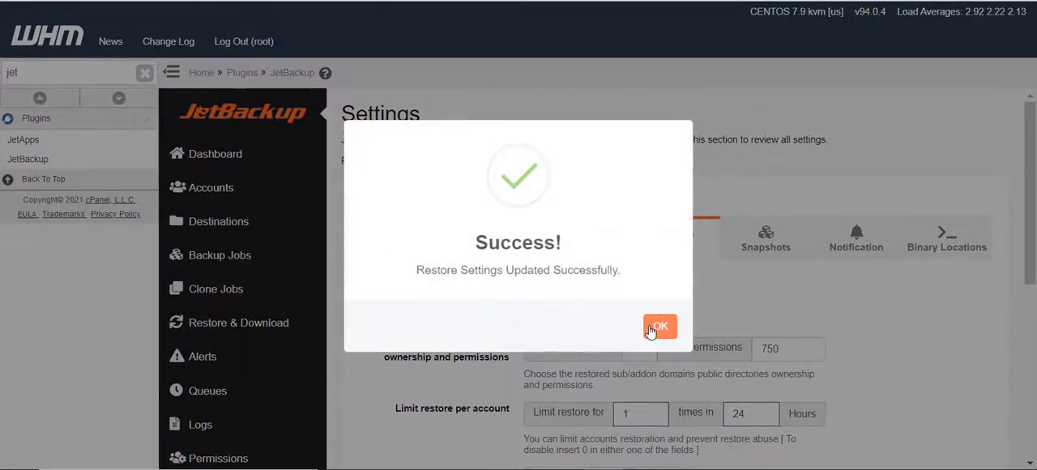
pyautogui.click(654, 328)
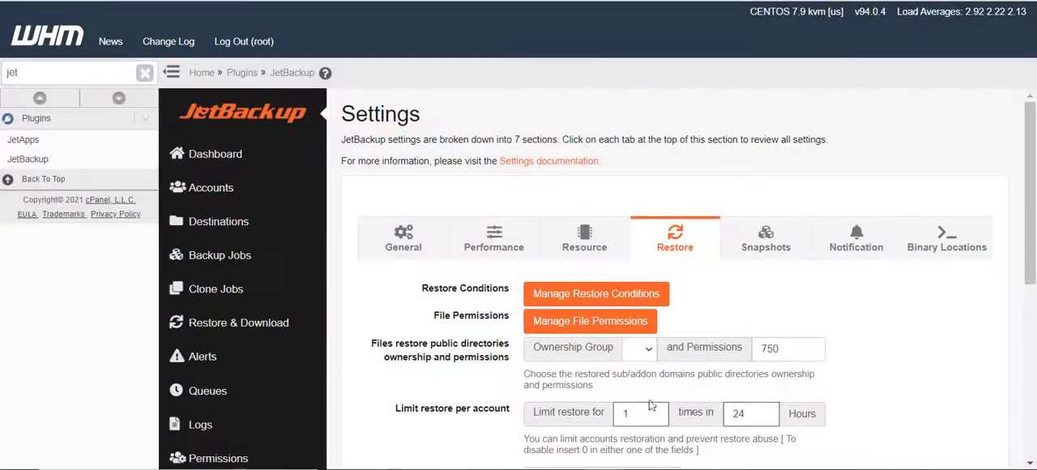
pyautogui.scroll(-1, 653, 407)
pyautogui.scroll(-2, 653, 406)
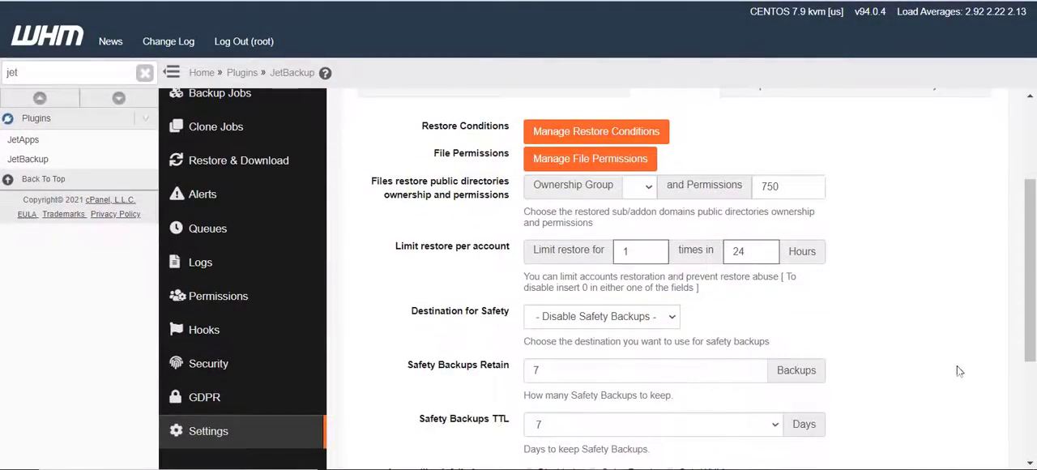
pyautogui.scroll(3, 958, 371)
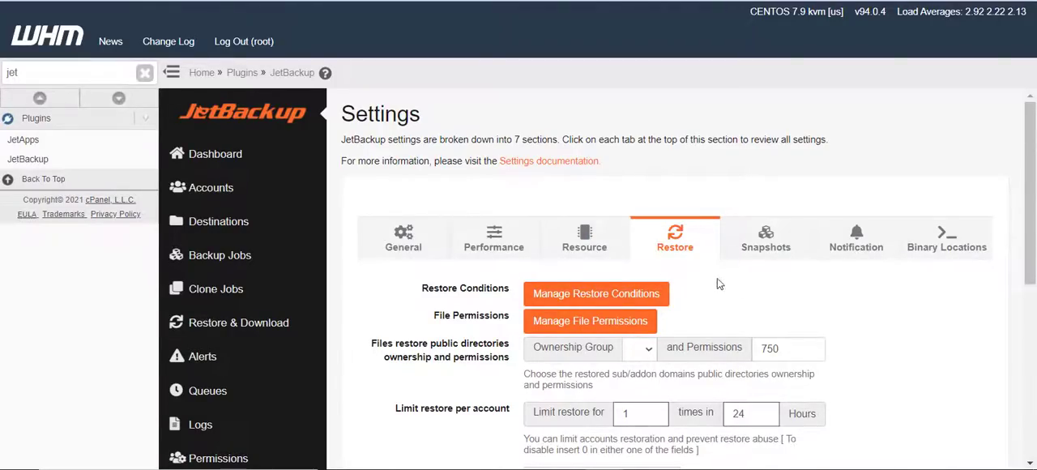
# In the snapshot settings, try Full-Daily as the backup job for snapshots, and switch back to Disable Snapshot System
pyautogui.click(755, 252)
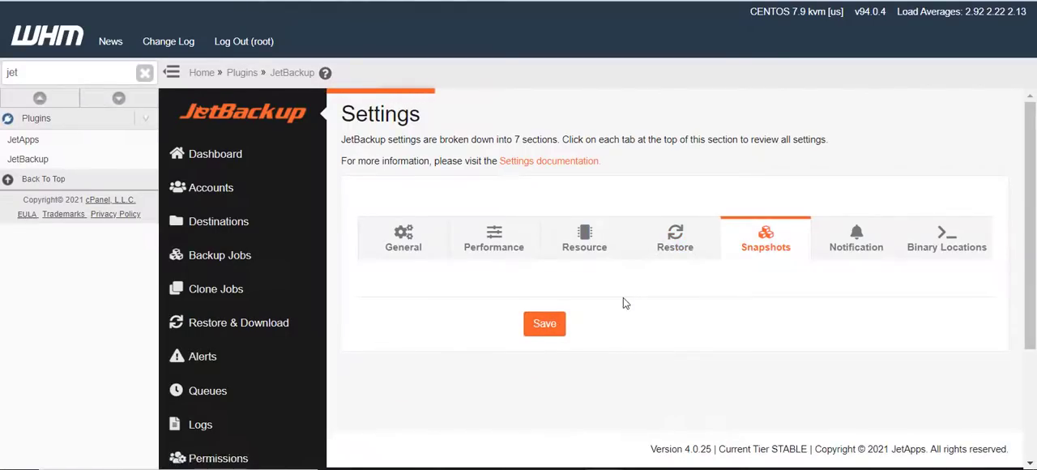
pyautogui.click(556, 300)
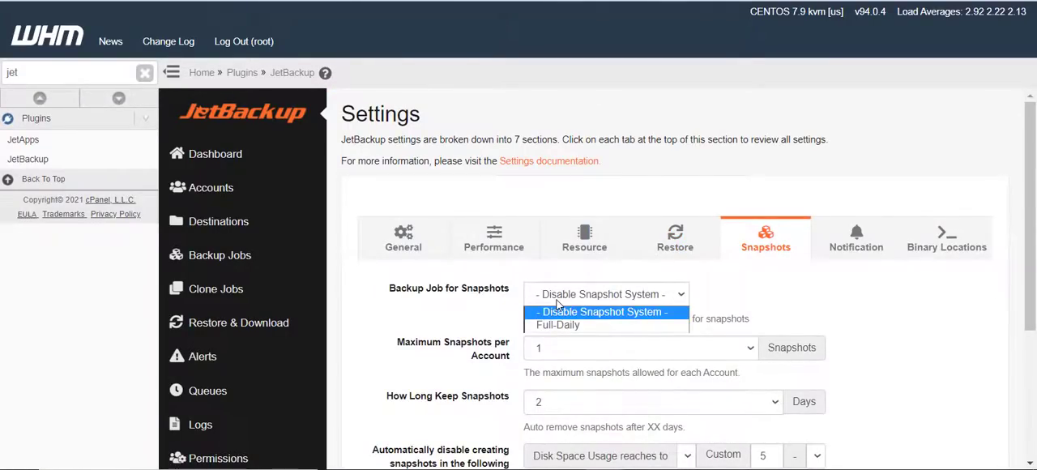
pyautogui.click(556, 328)
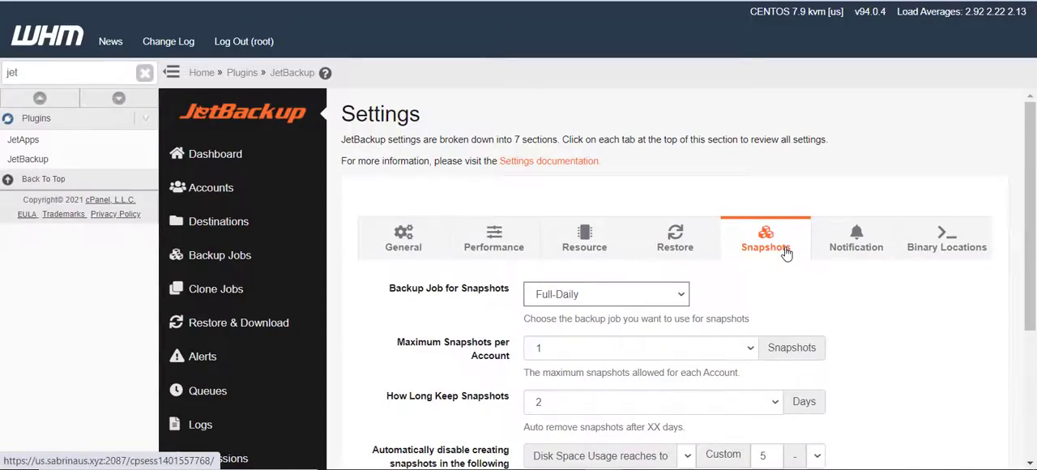
pyautogui.click(646, 297)
pyautogui.click(645, 312)
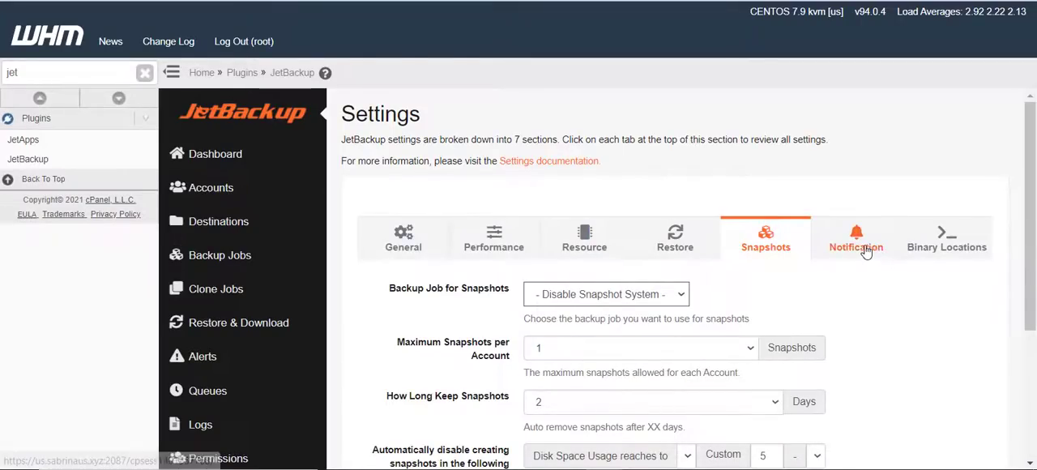
# Review the notification settings, including the email server, the email addresses field and the notify options
pyautogui.click(862, 248)
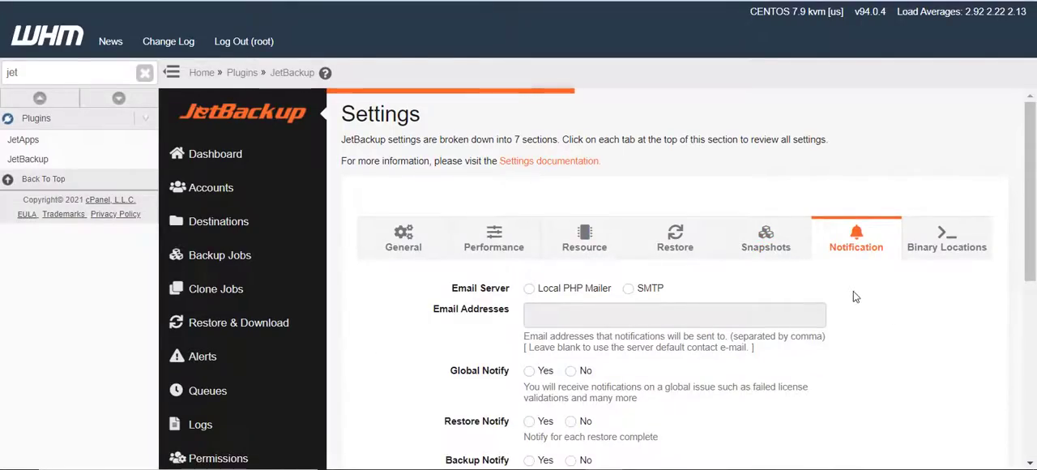
pyautogui.scroll(-2, 548, 337)
pyautogui.scroll(2, 551, 336)
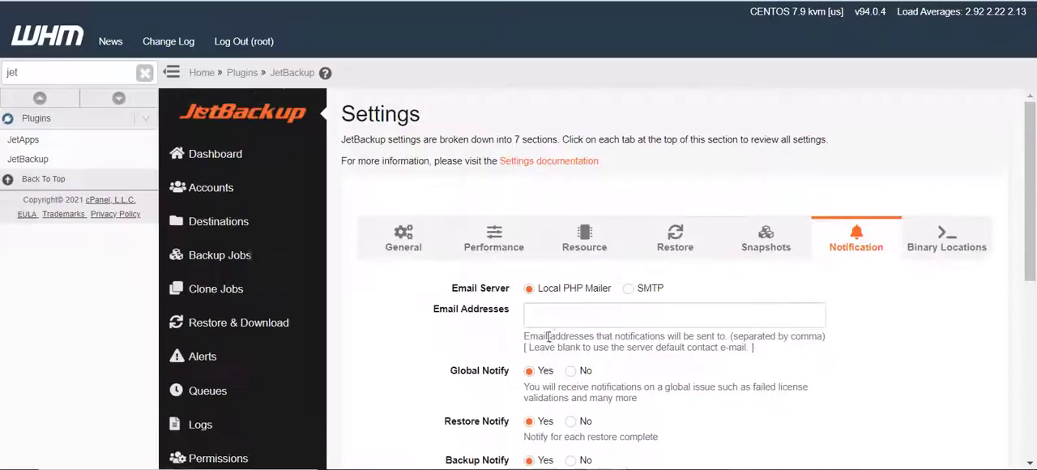
pyautogui.click(556, 316)
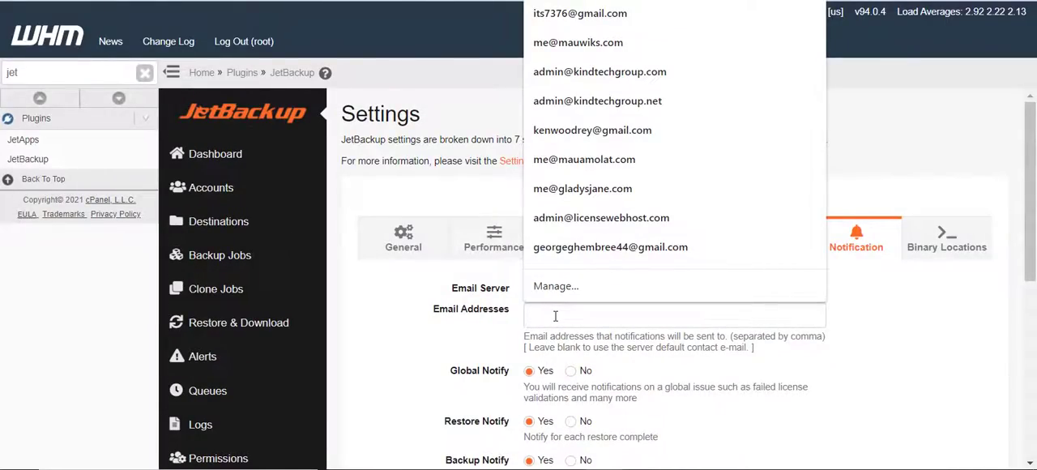
pyautogui.click(787, 354)
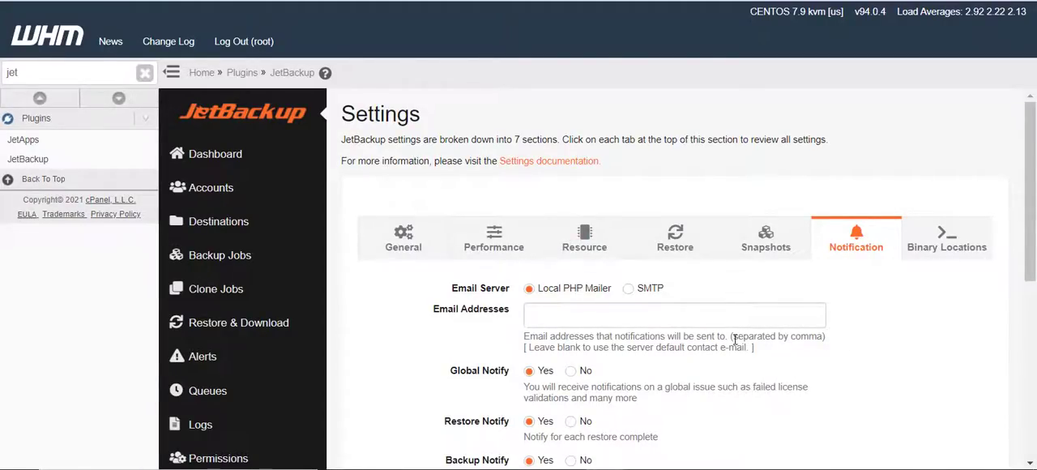
# Review the binary locations configured in the JetBackup settings
pyautogui.click(924, 248)
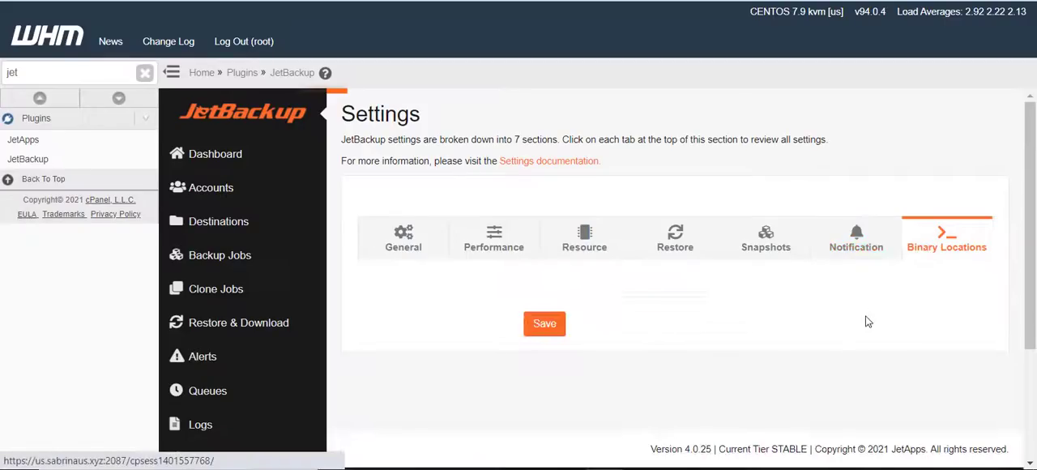
pyautogui.scroll(-10, 837, 320)
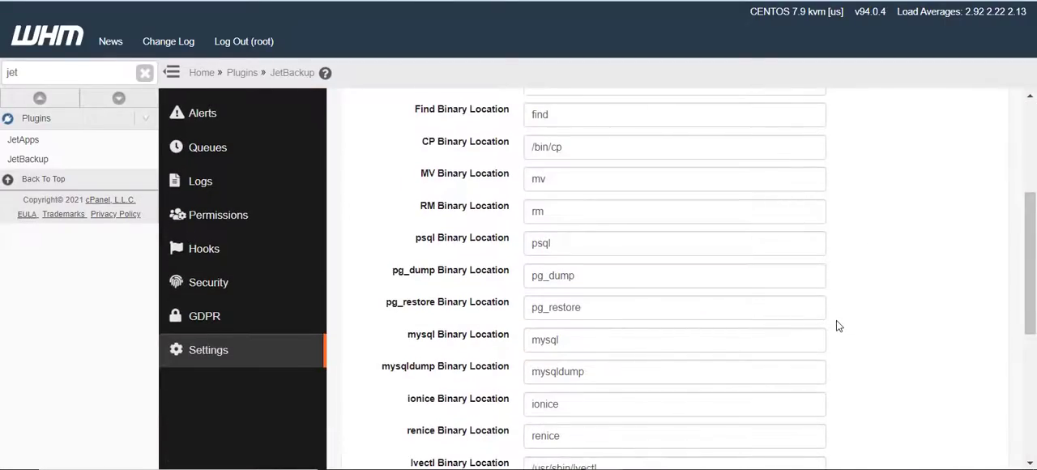
pyautogui.scroll(10, 836, 324)
pyautogui.scroll(-5, 217, 304)
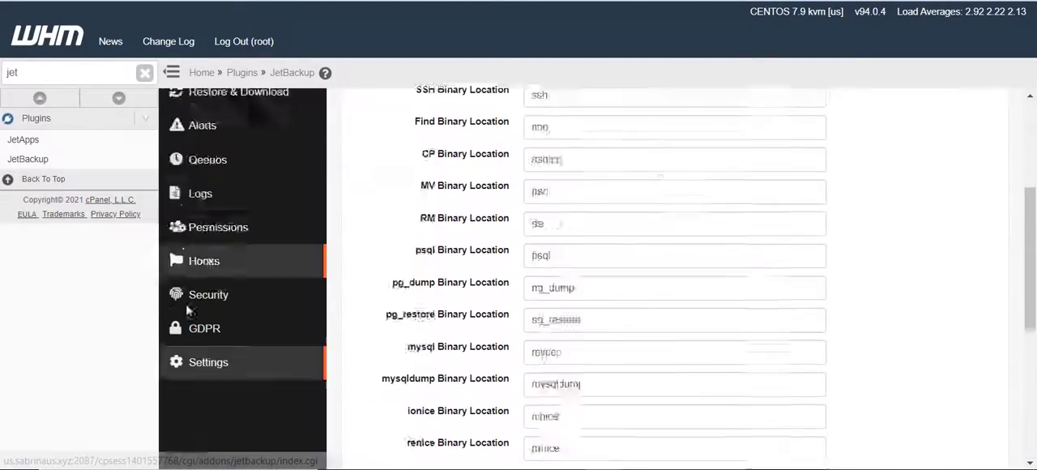
pyautogui.scroll(1, 204, 247)
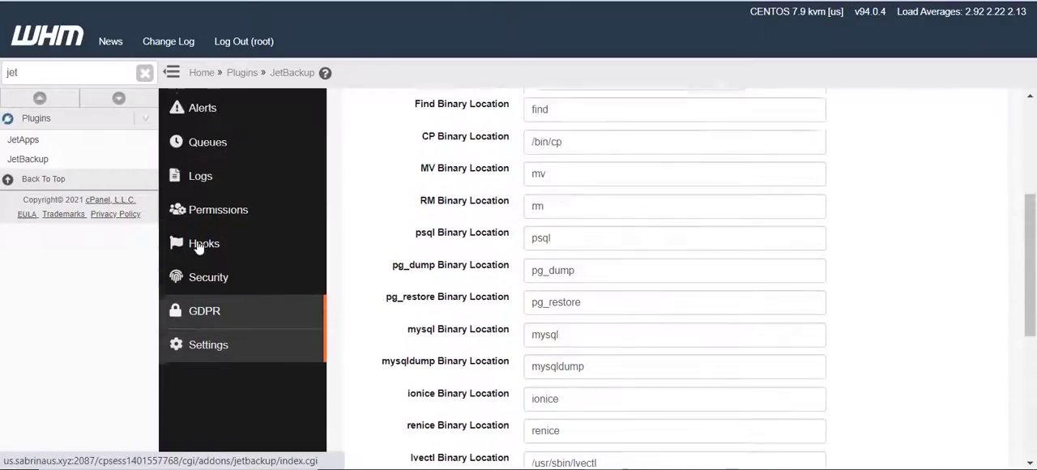
# Examine the GDPR compliance options, including GDPR mode, user agreement, privacy policy, right to be forgotten and backup job settings
pyautogui.click(209, 284)
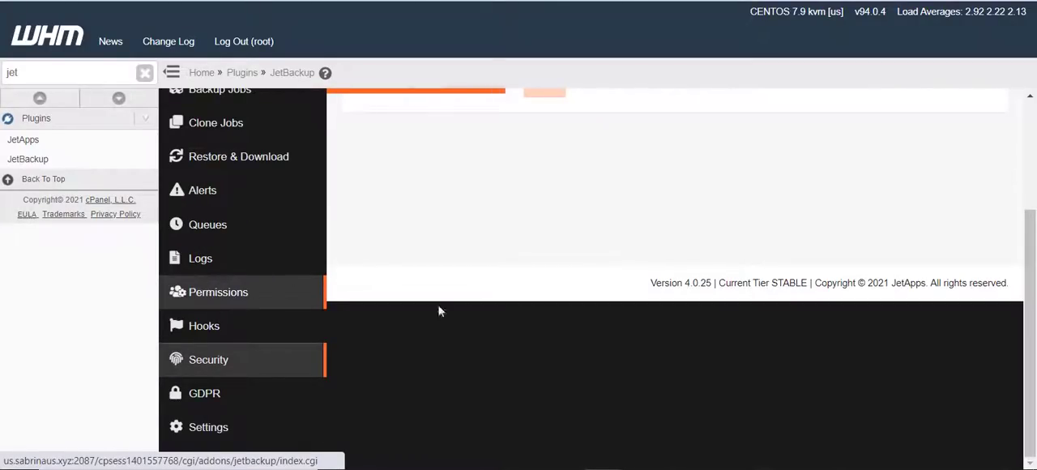
pyautogui.scroll(-3, 485, 324)
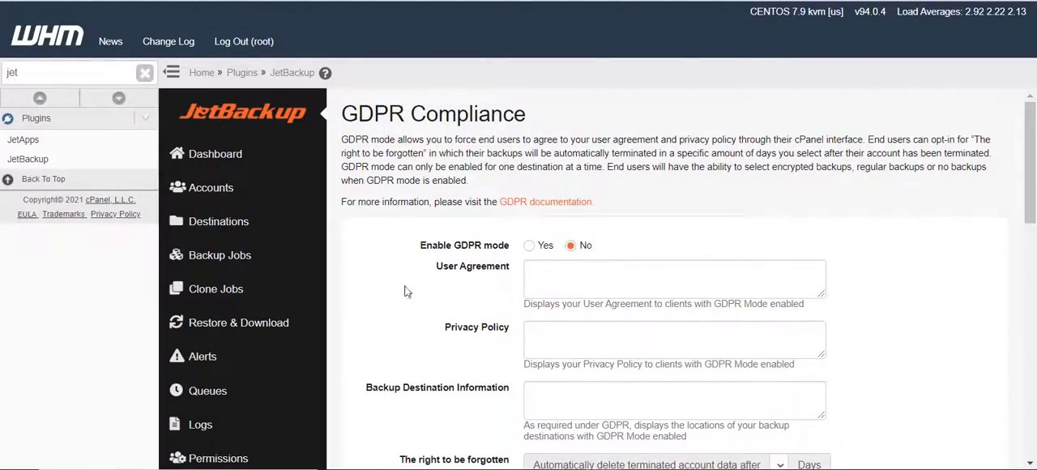
pyautogui.scroll(-3, 438, 330)
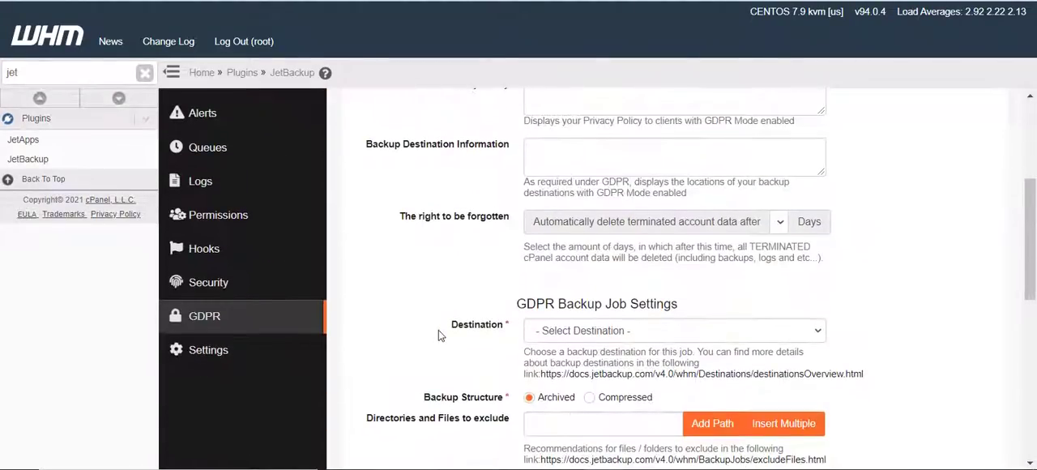
pyautogui.scroll(1, 217, 309)
pyautogui.scroll(4, 217, 308)
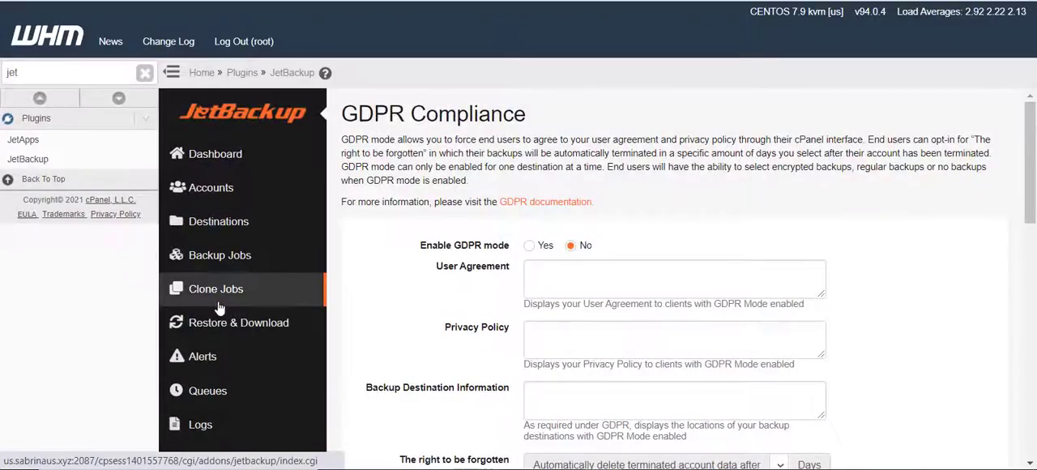
pyautogui.scroll(-3, 371, 278)
pyautogui.scroll(1, 371, 278)
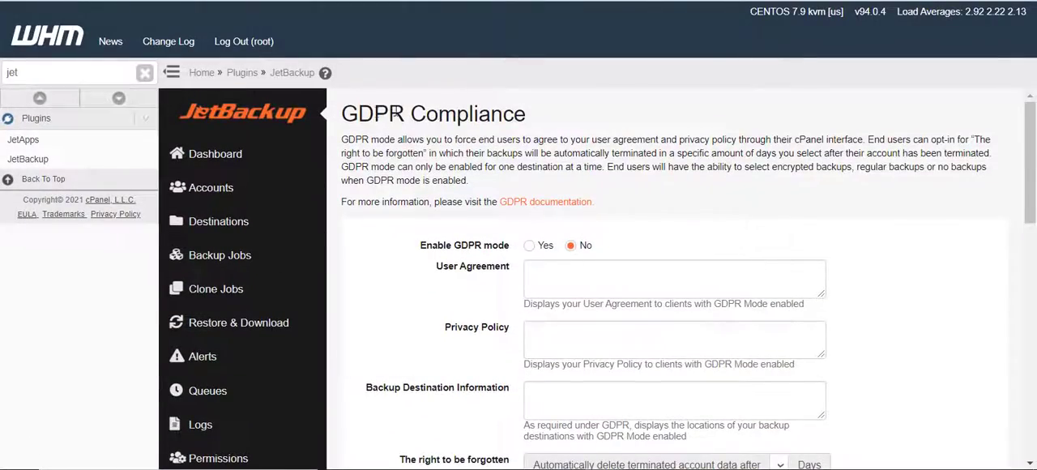
pyautogui.scroll(-3, 341, 295)
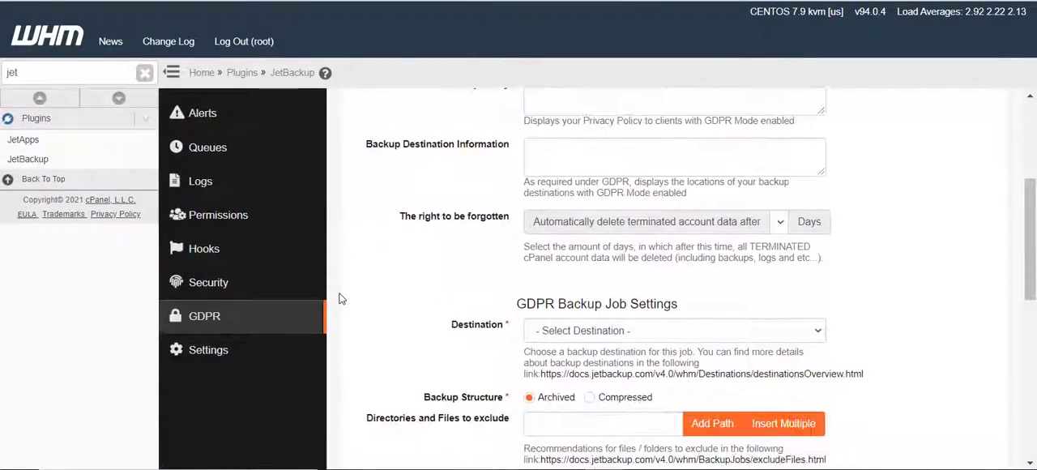
pyautogui.scroll(-4, 354, 287)
pyautogui.scroll(7, 354, 287)
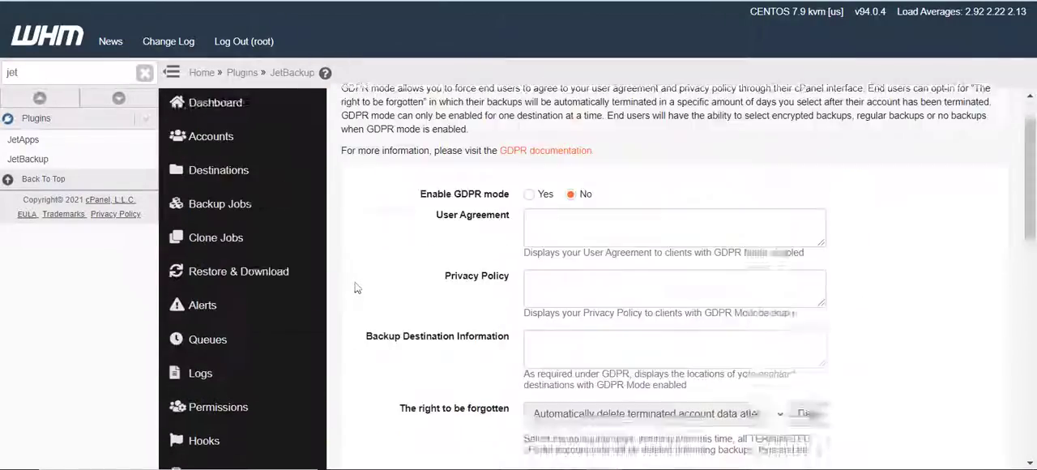
pyautogui.scroll(-7, 364, 319)
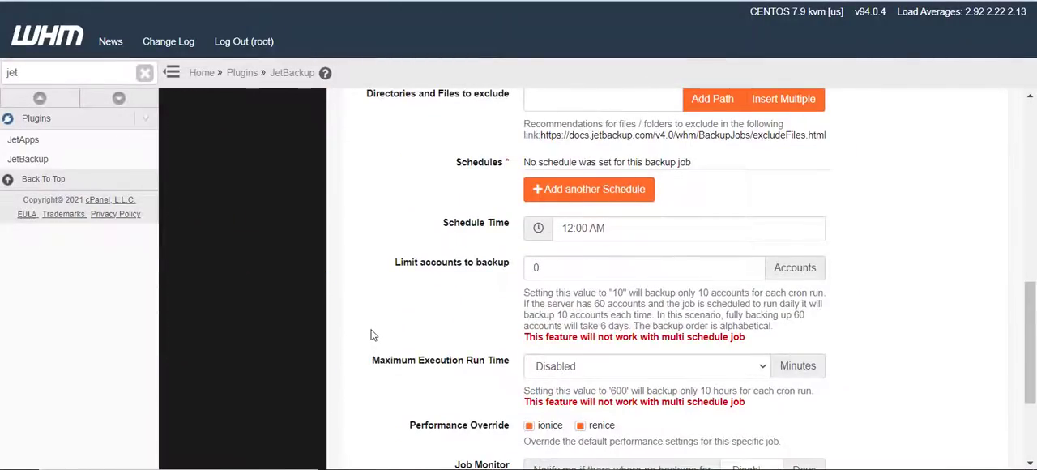
pyautogui.scroll(6, 368, 326)
pyautogui.scroll(1, 373, 328)
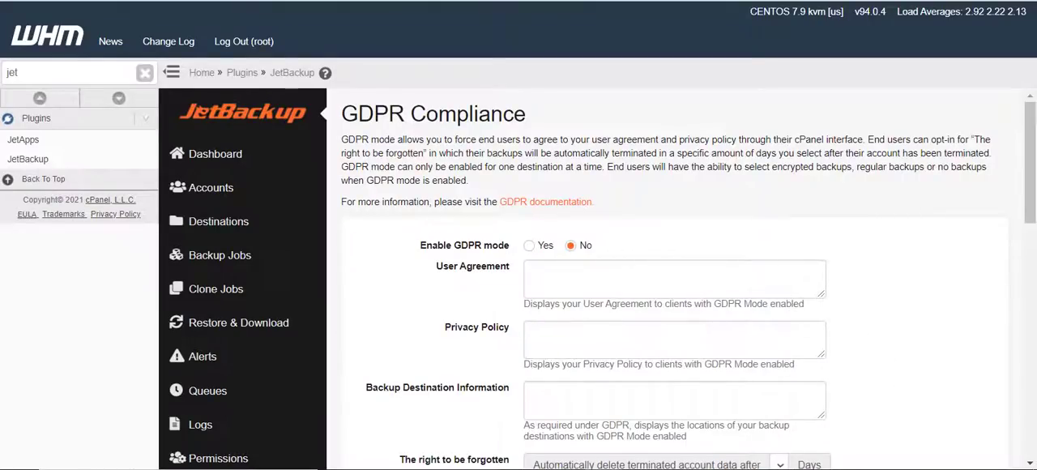